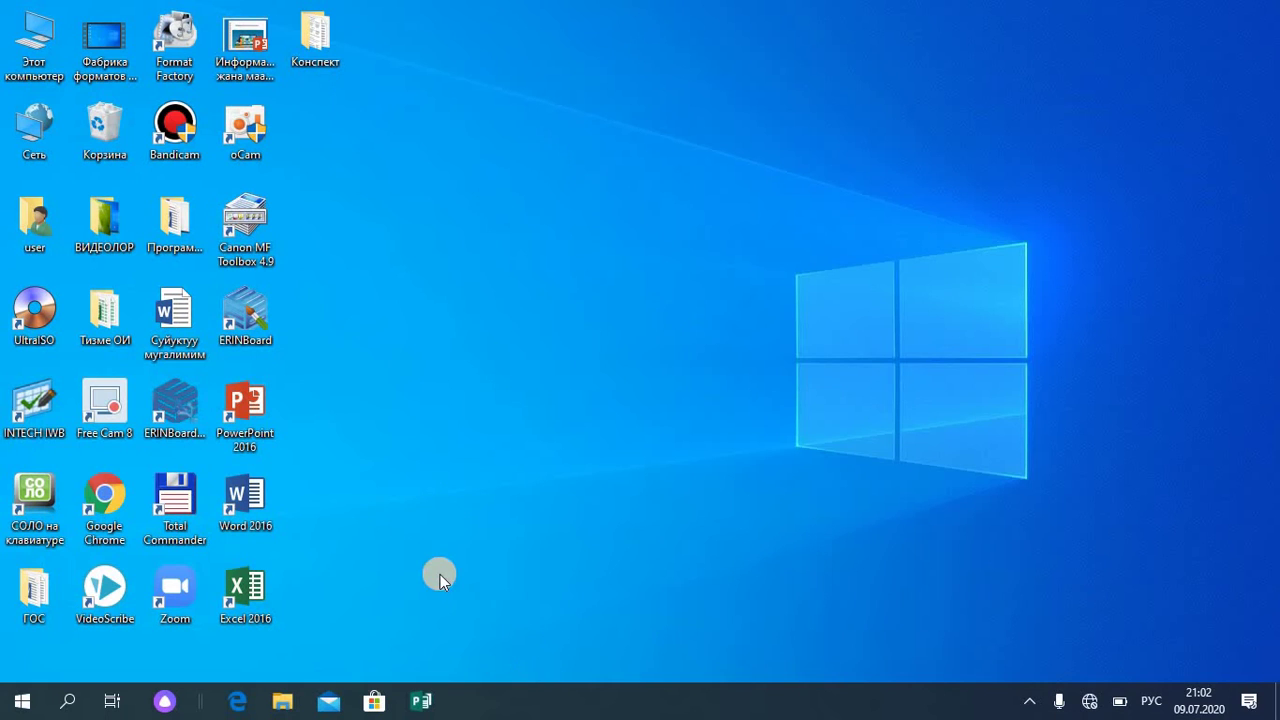
Step: Launch Paint from the "Стандартные — Windows" program group, and close its window again
click(22, 703)
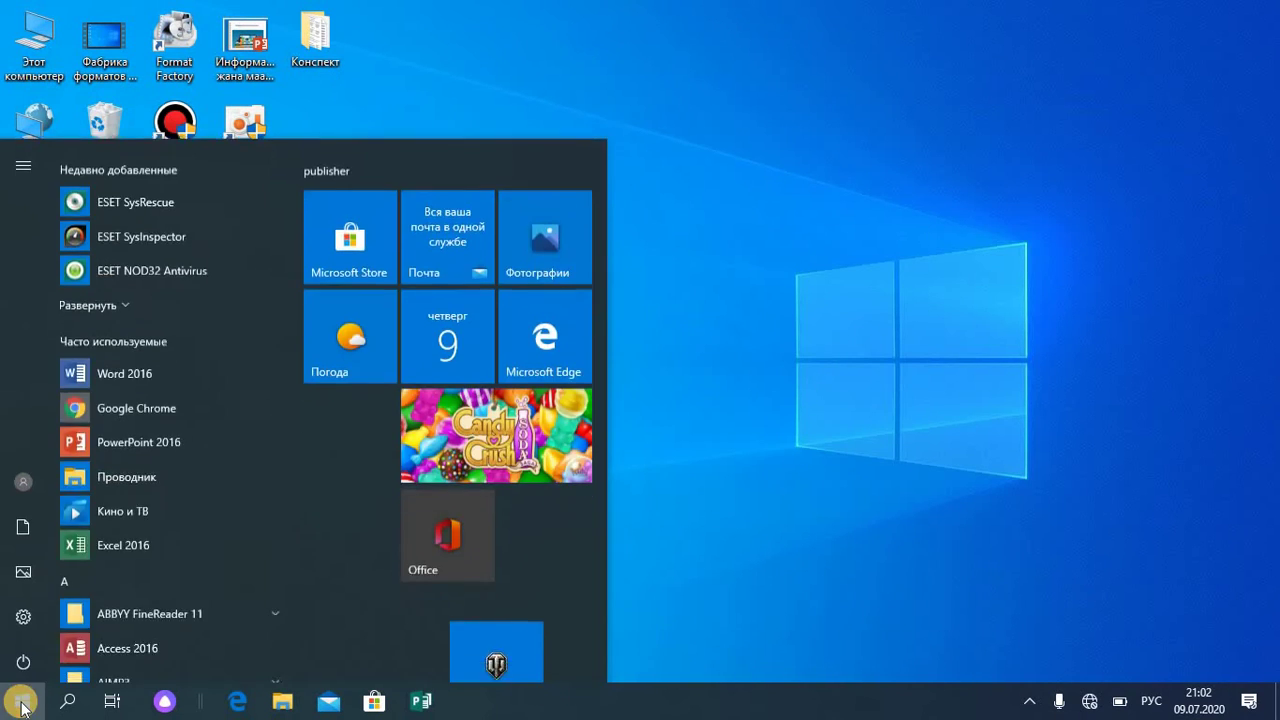
click(292, 182)
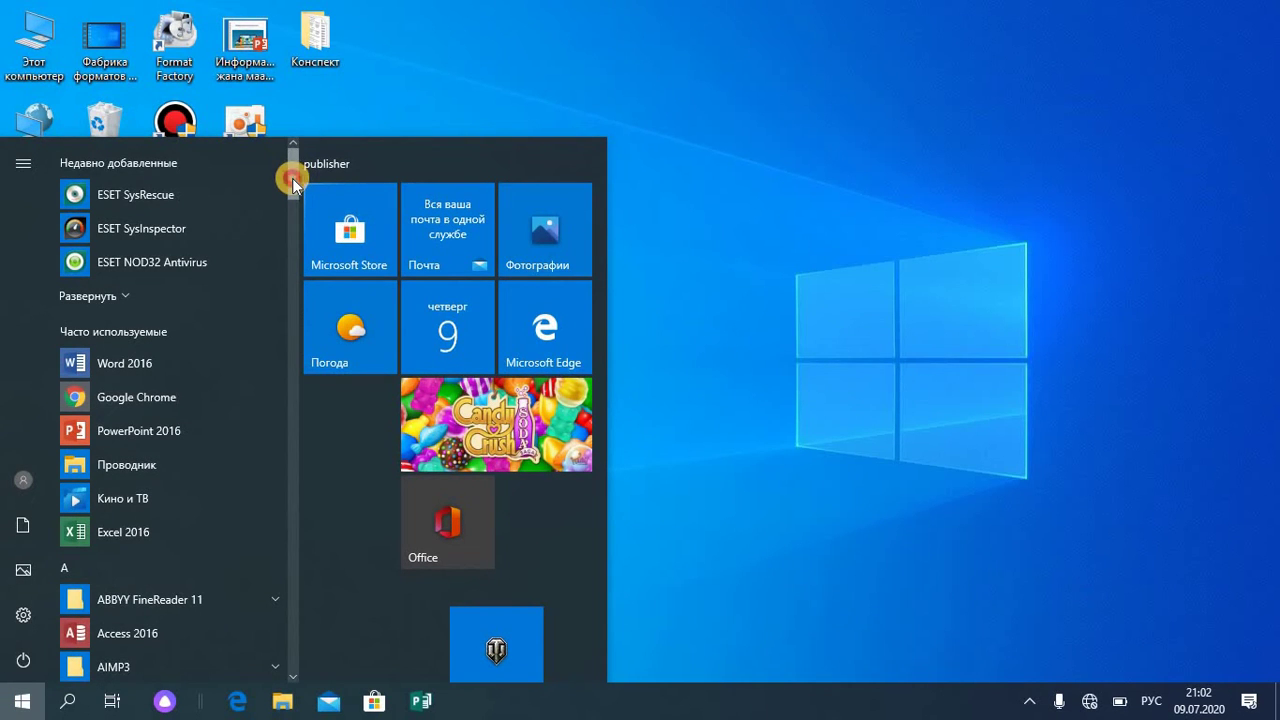
drag(292, 178, 319, 616)
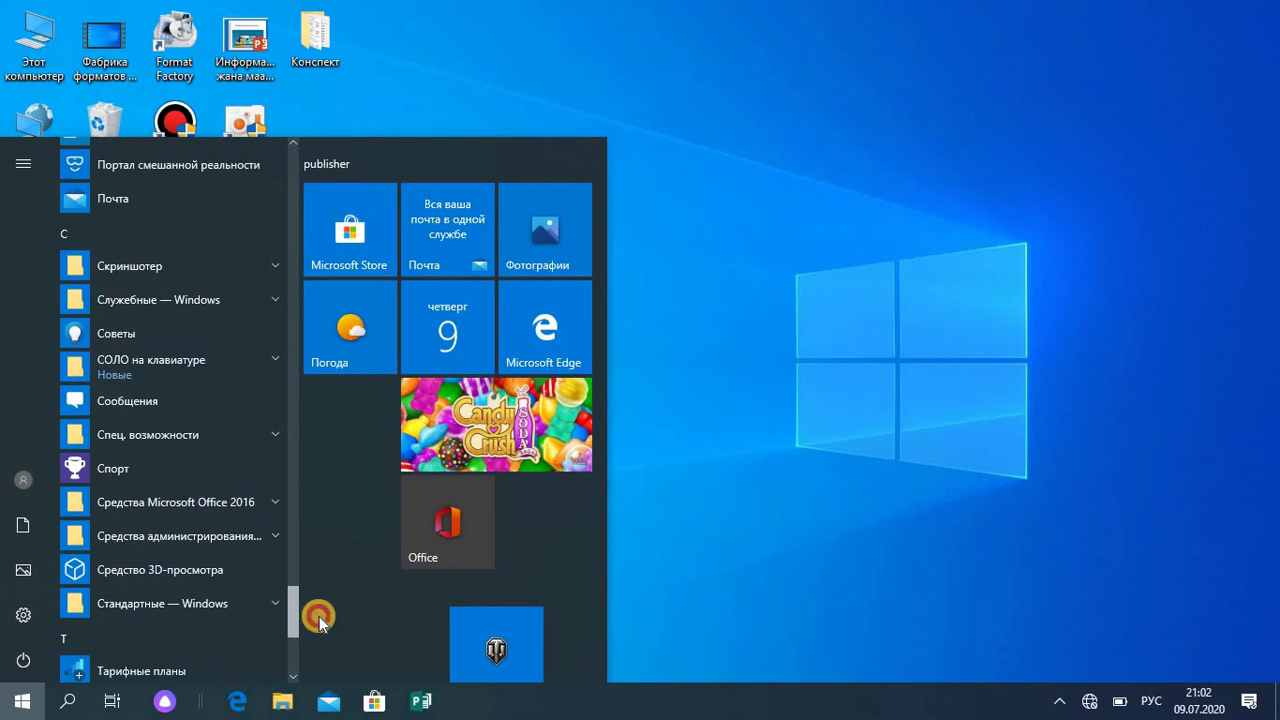
click(192, 605)
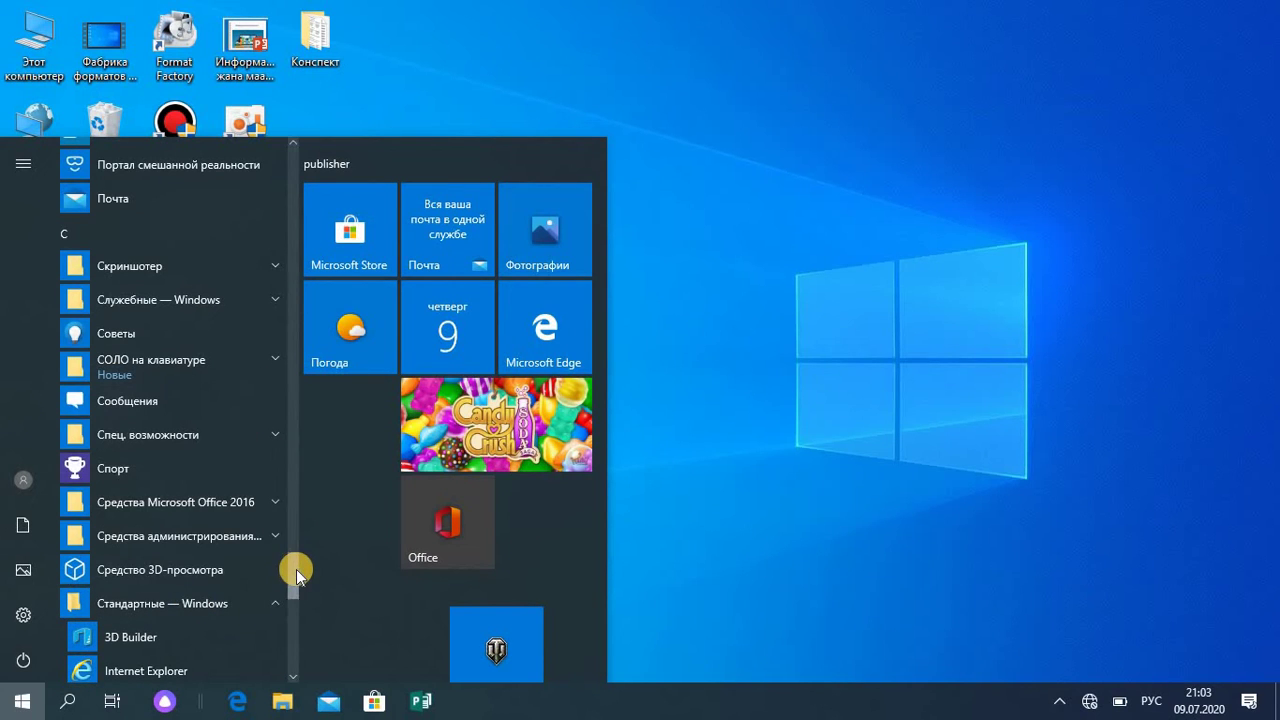
scroll(297, 603, down, 1)
scroll(296, 600, down, 4)
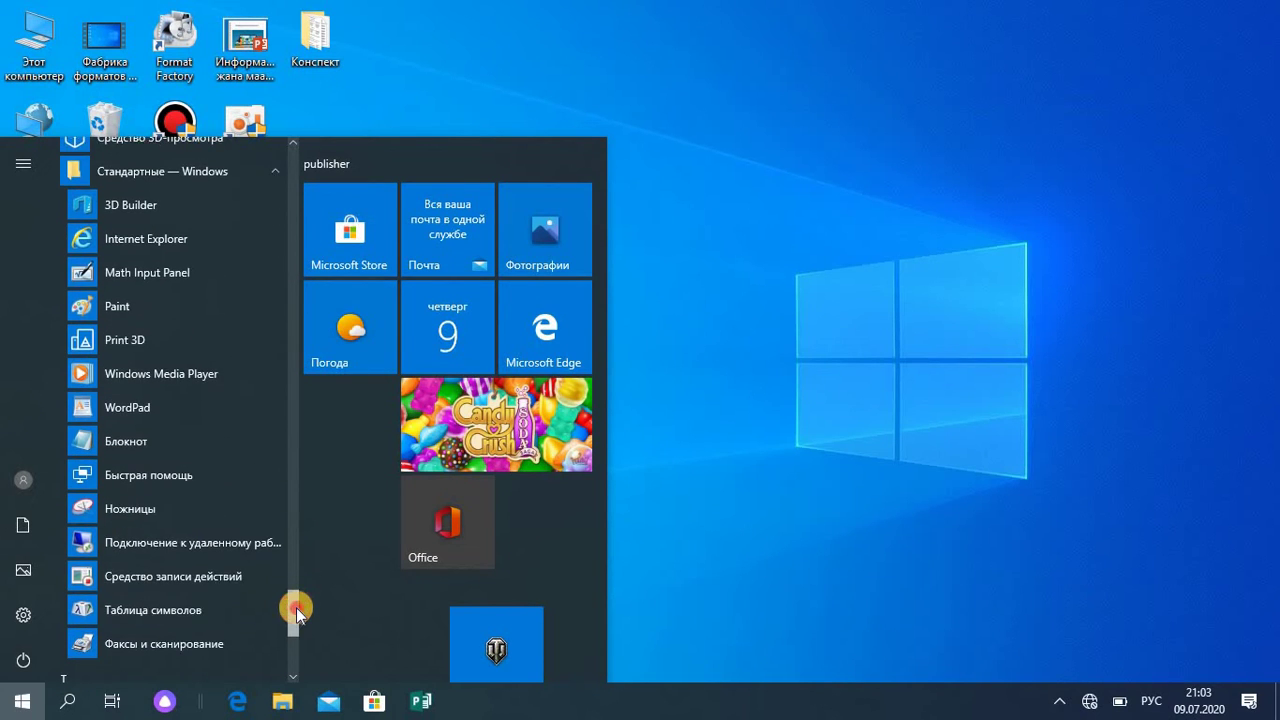
click(115, 296)
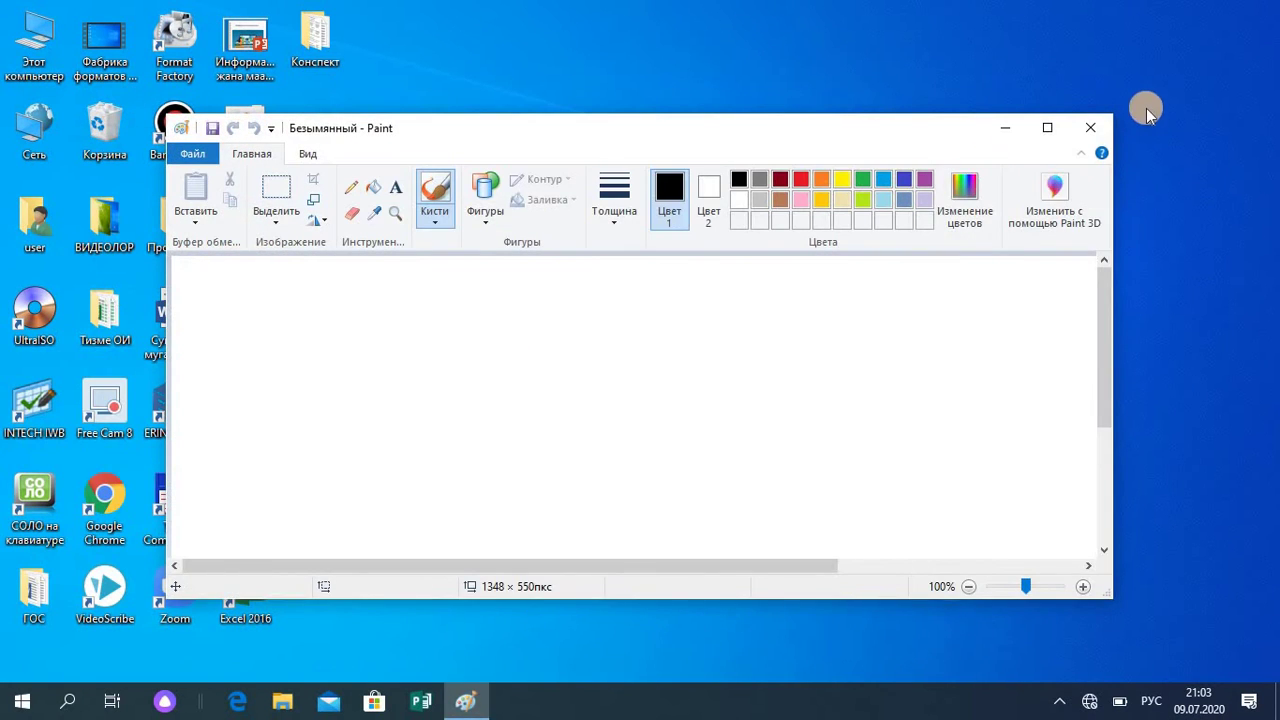
click(1093, 128)
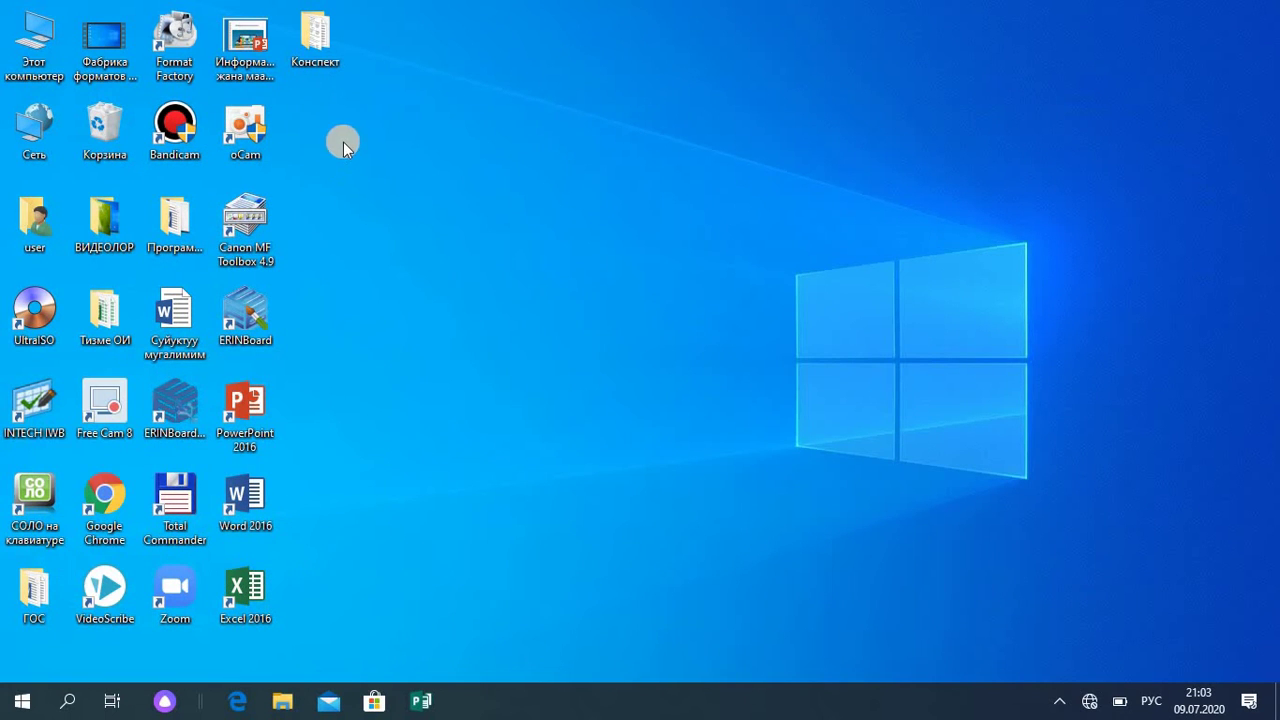
Step: Find Paint by searching Windows for "paint" and open it in a maximized window
click(70, 702)
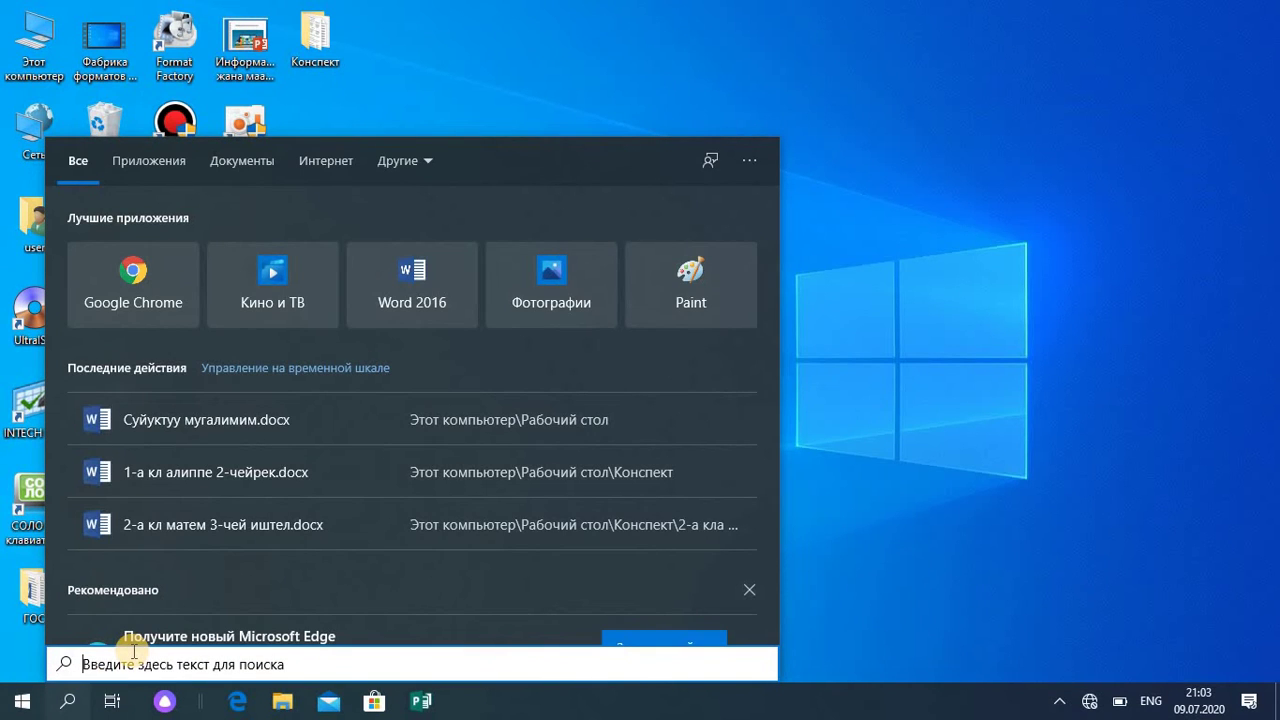
text(pa)
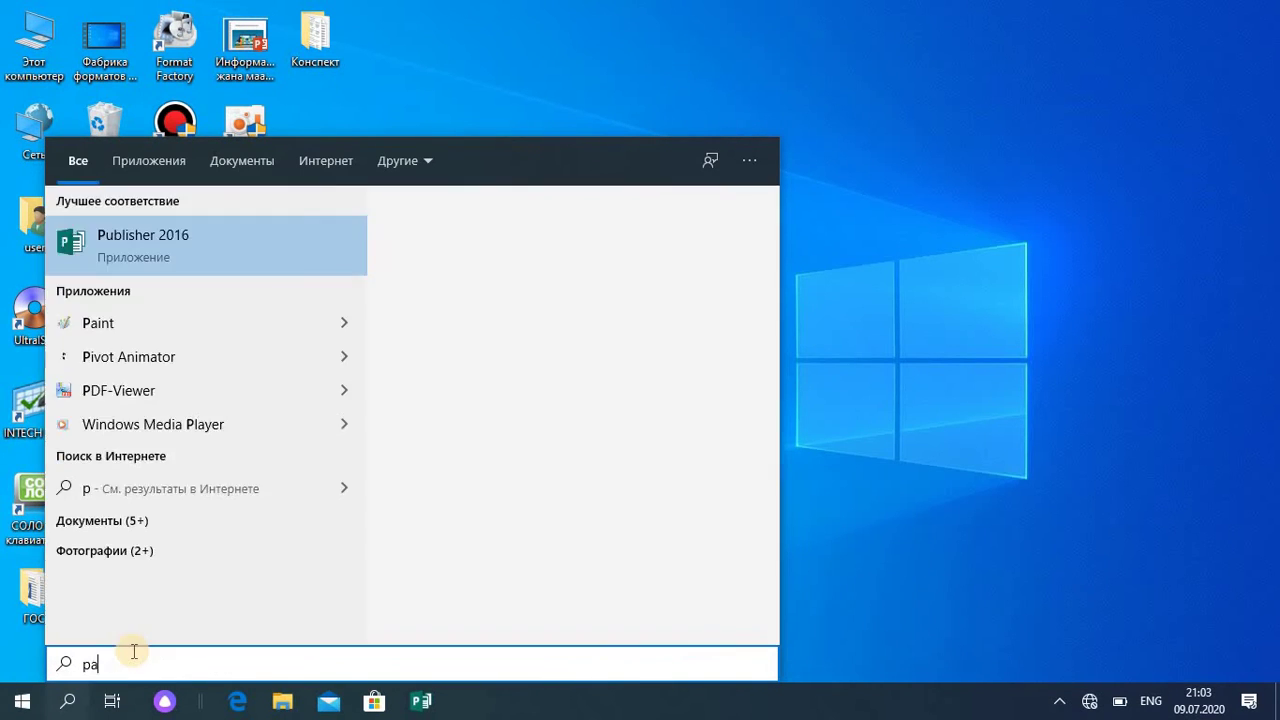
text(int)
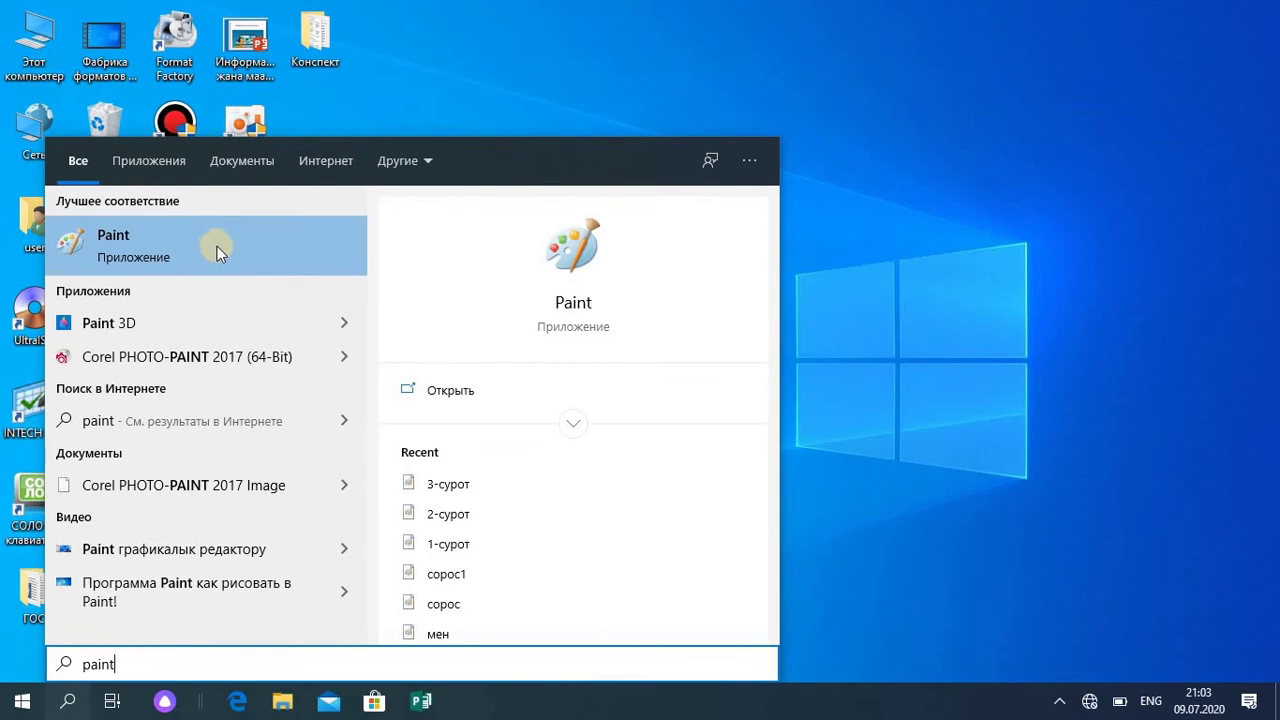
click(190, 250)
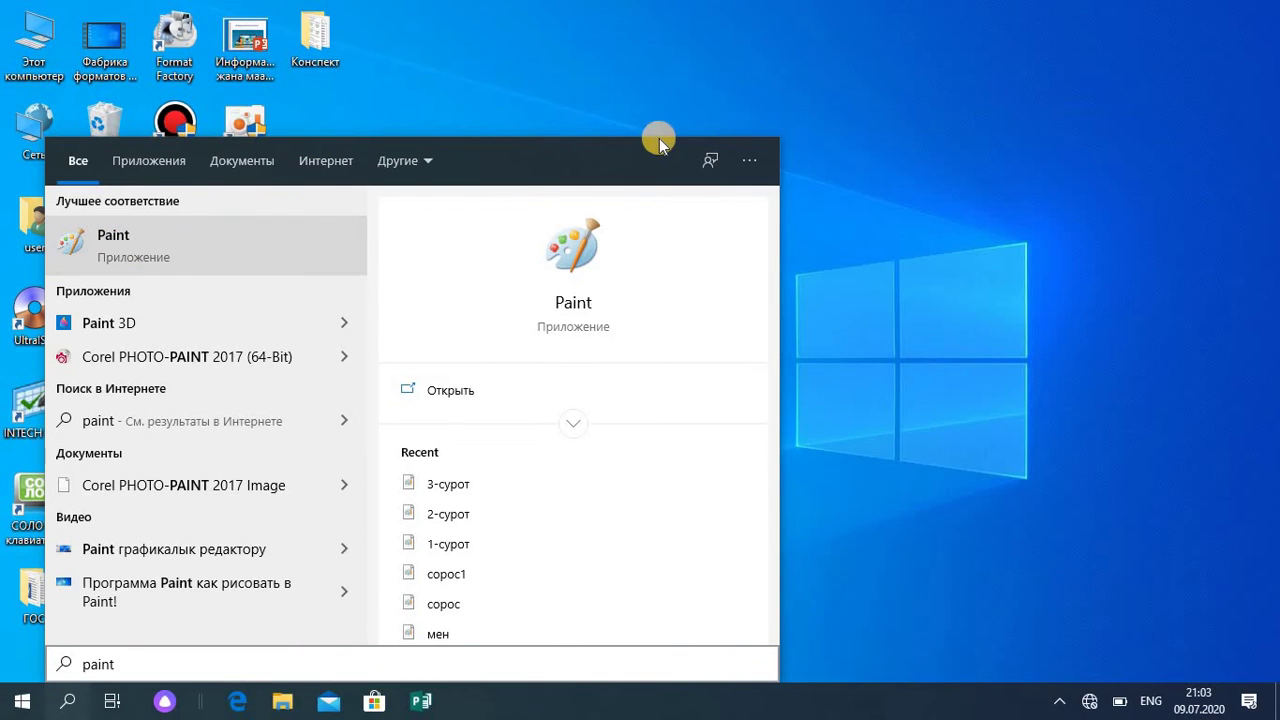
click(210, 245)
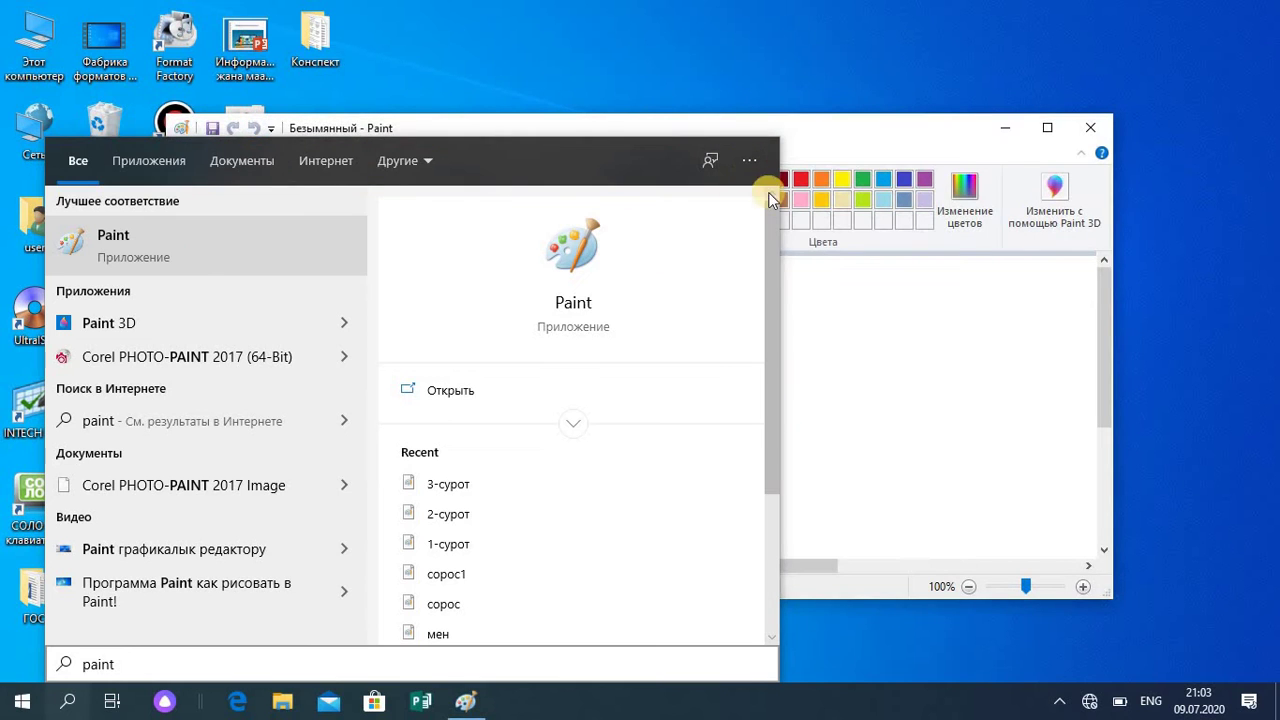
click(886, 384)
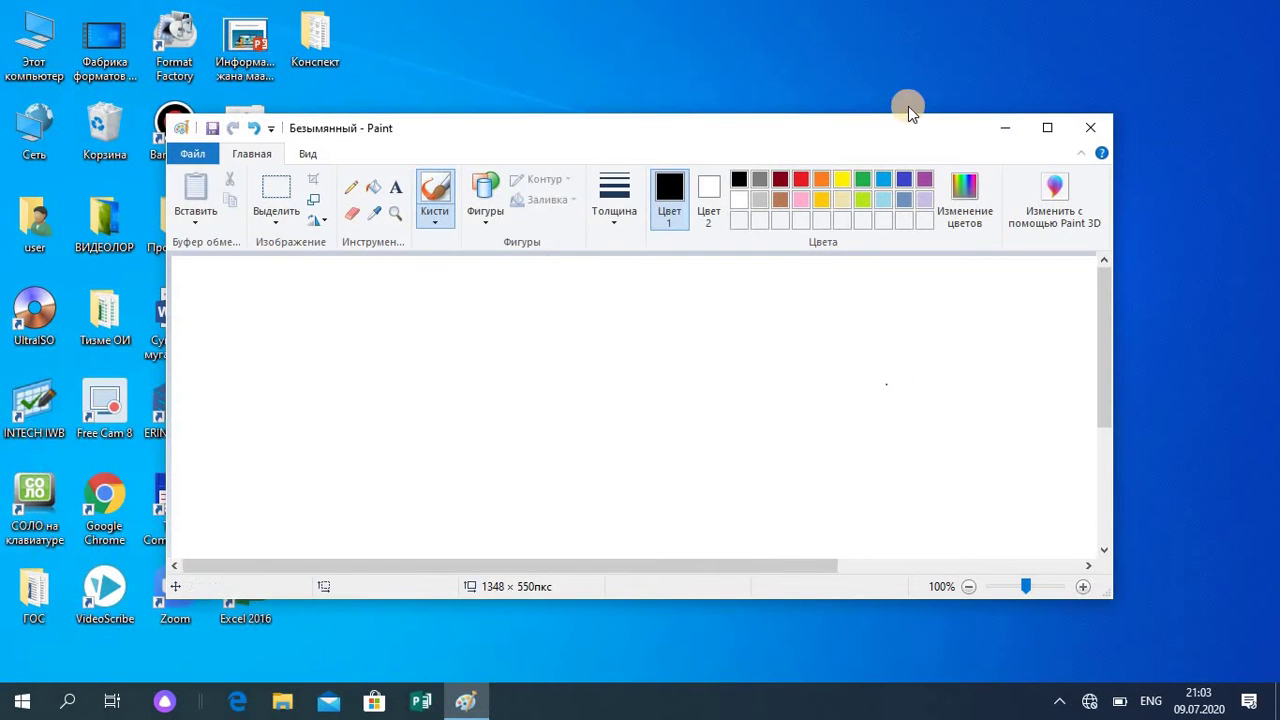
click(1046, 128)
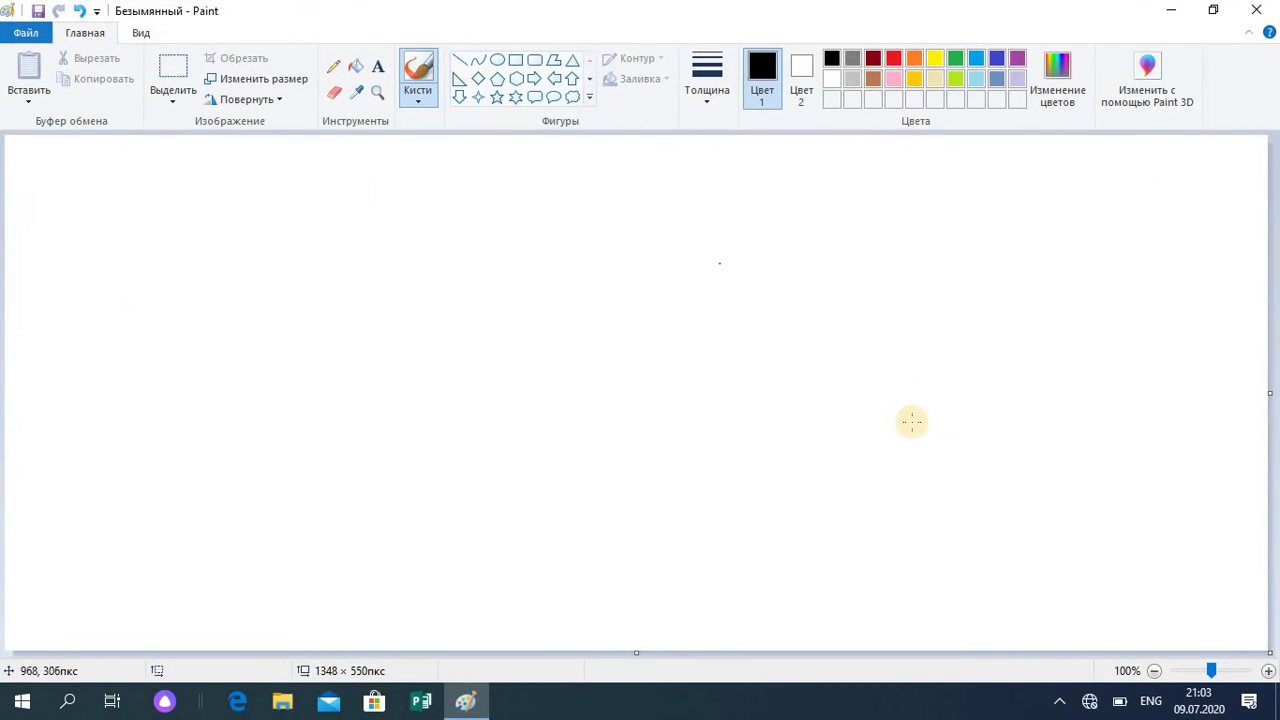
Step: Shrink the blank canvas to about 884 × 375 px, and extend its height to about 430 px
click(1263, 490)
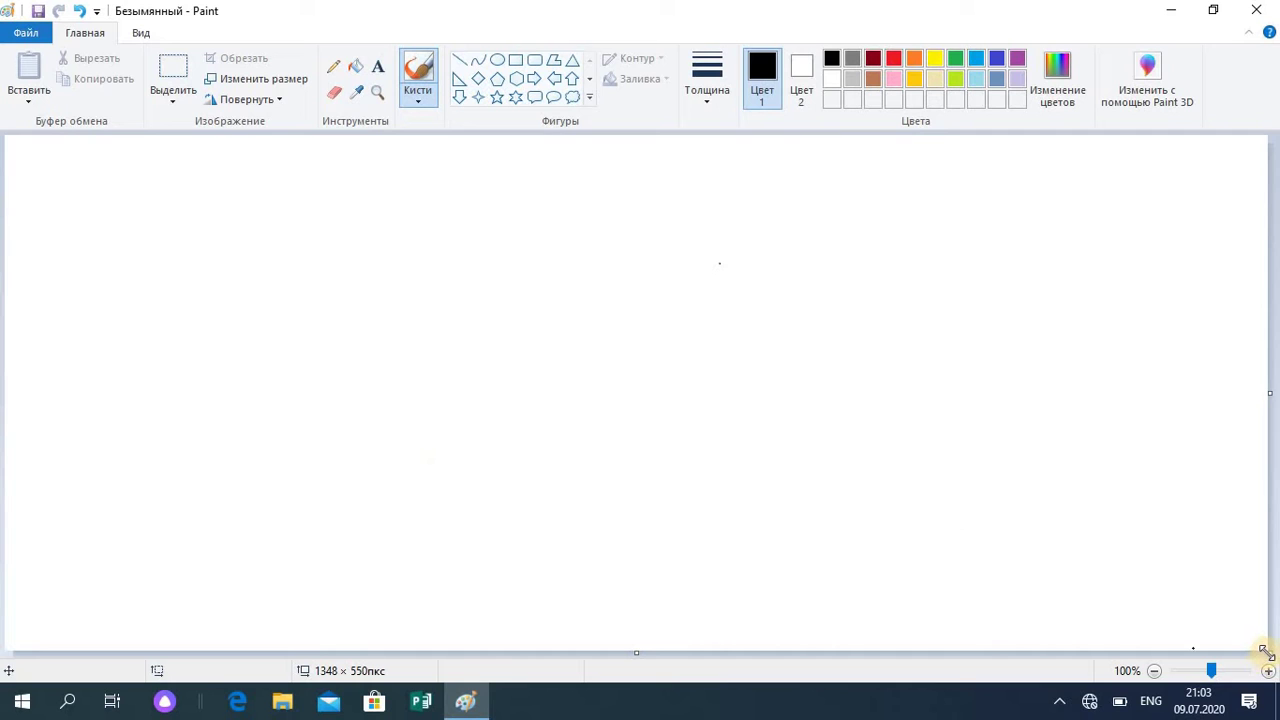
drag(1268, 651, 834, 486)
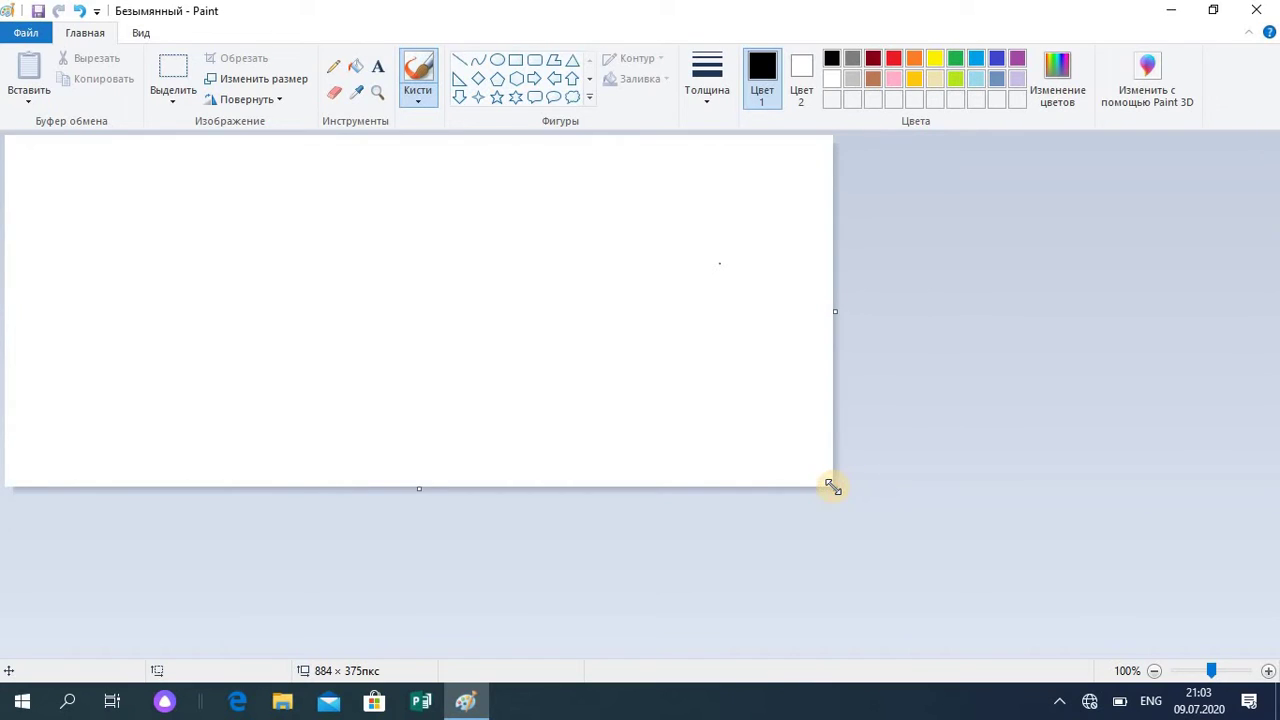
click(346, 482)
drag(420, 488, 411, 540)
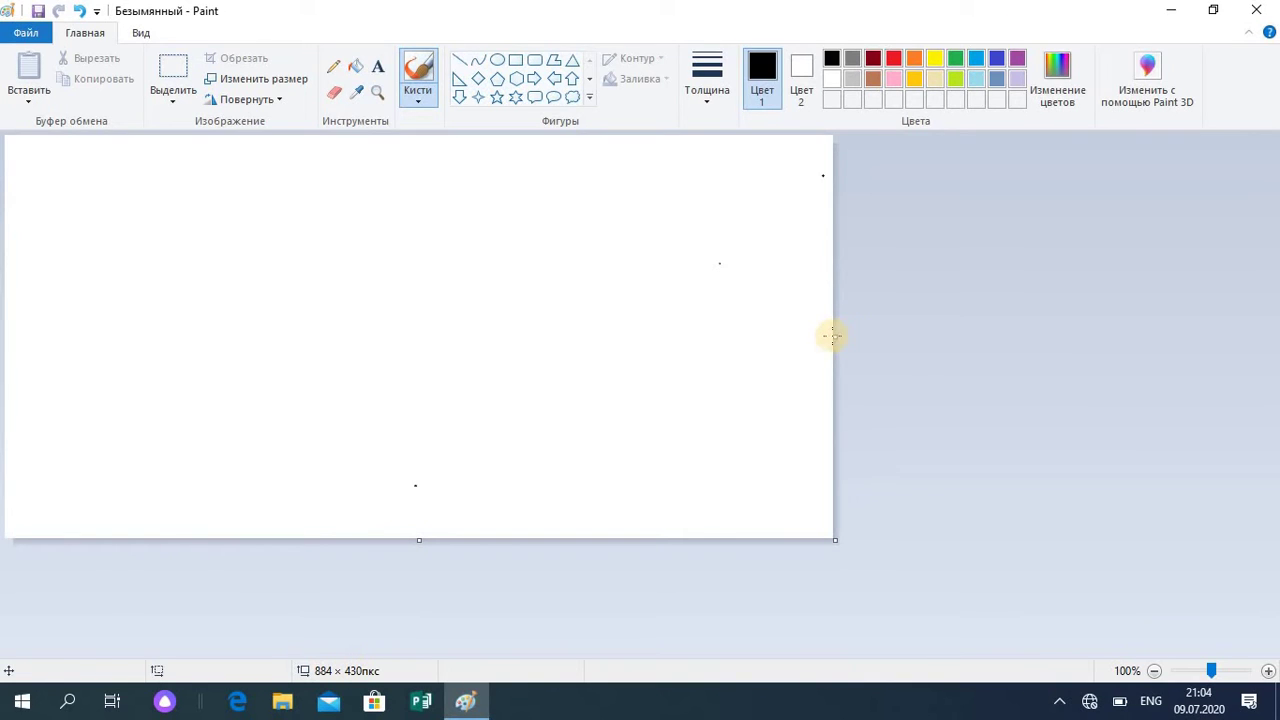
drag(832, 337, 864, 337)
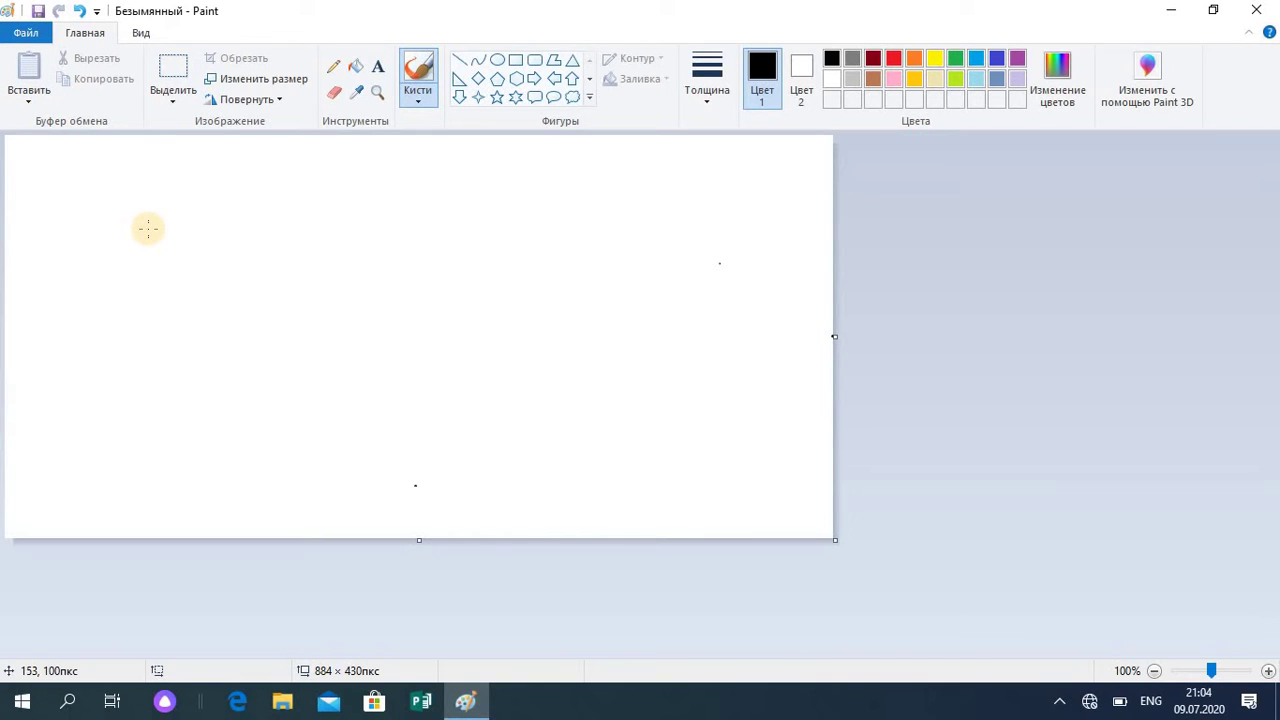
Step: Insert the apple picture "алма" from file and shrink it to about 286 × 223 px
click(30, 103)
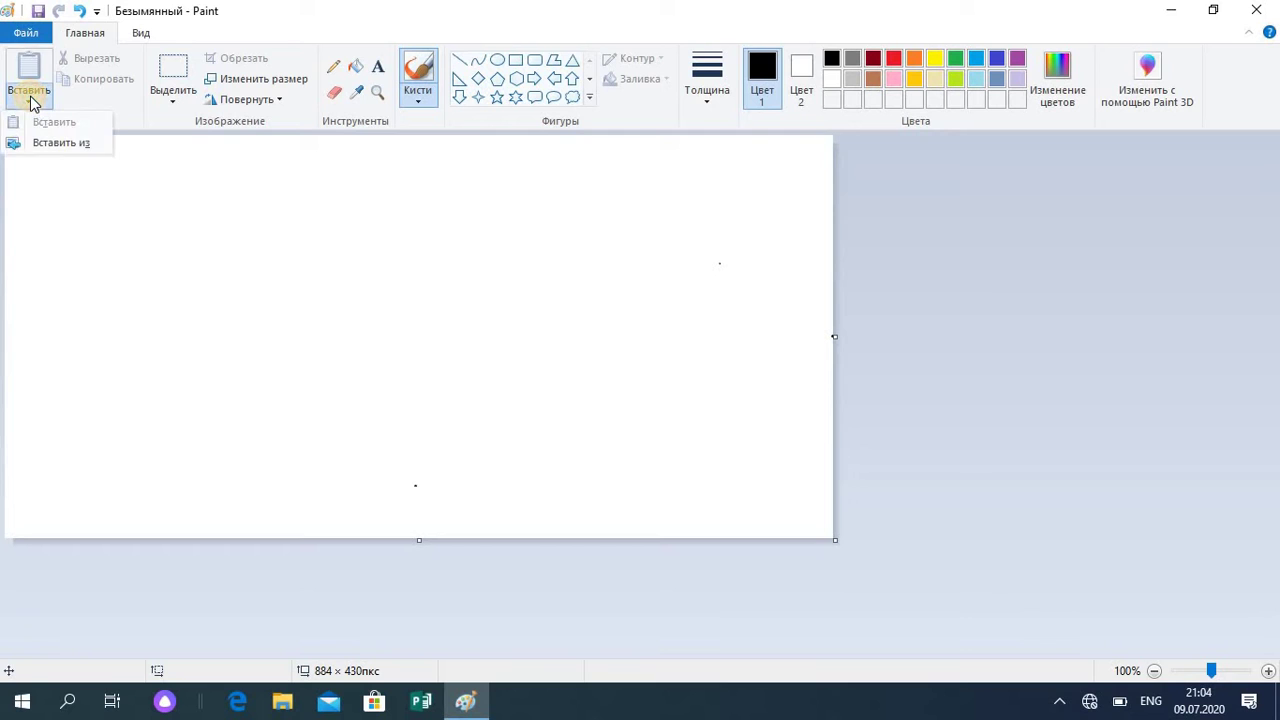
click(56, 144)
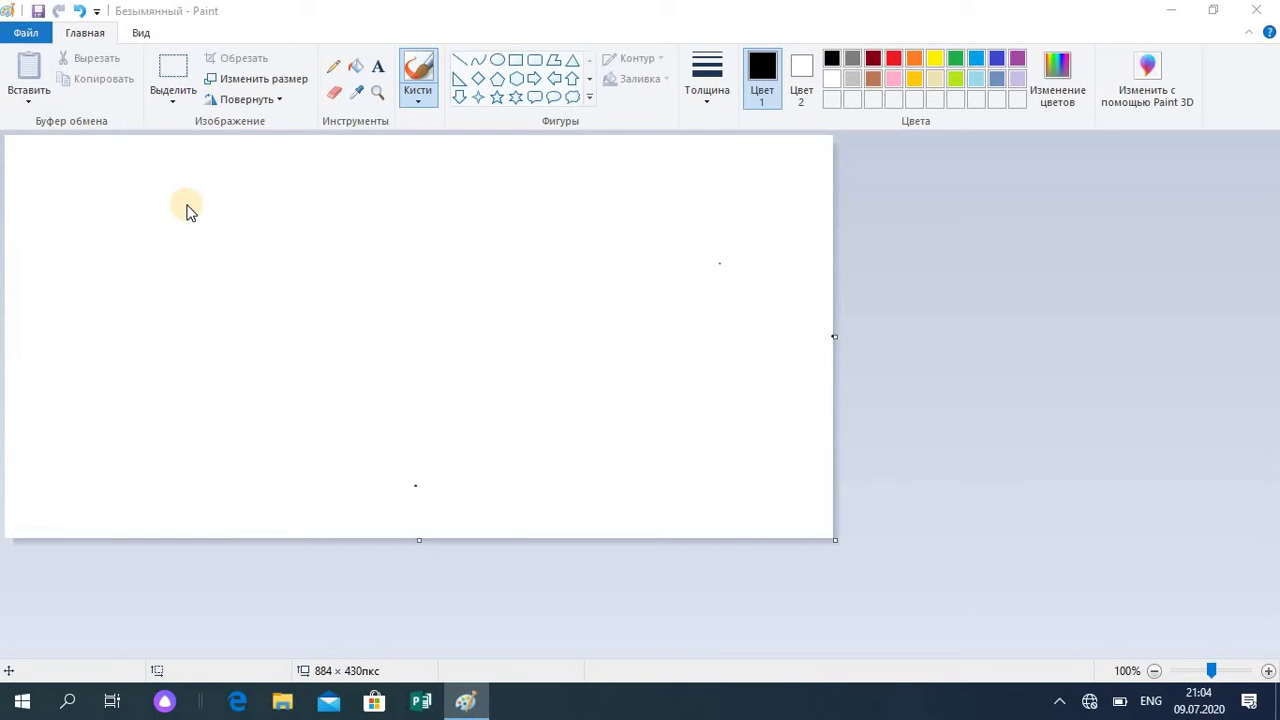
double_click(548, 362)
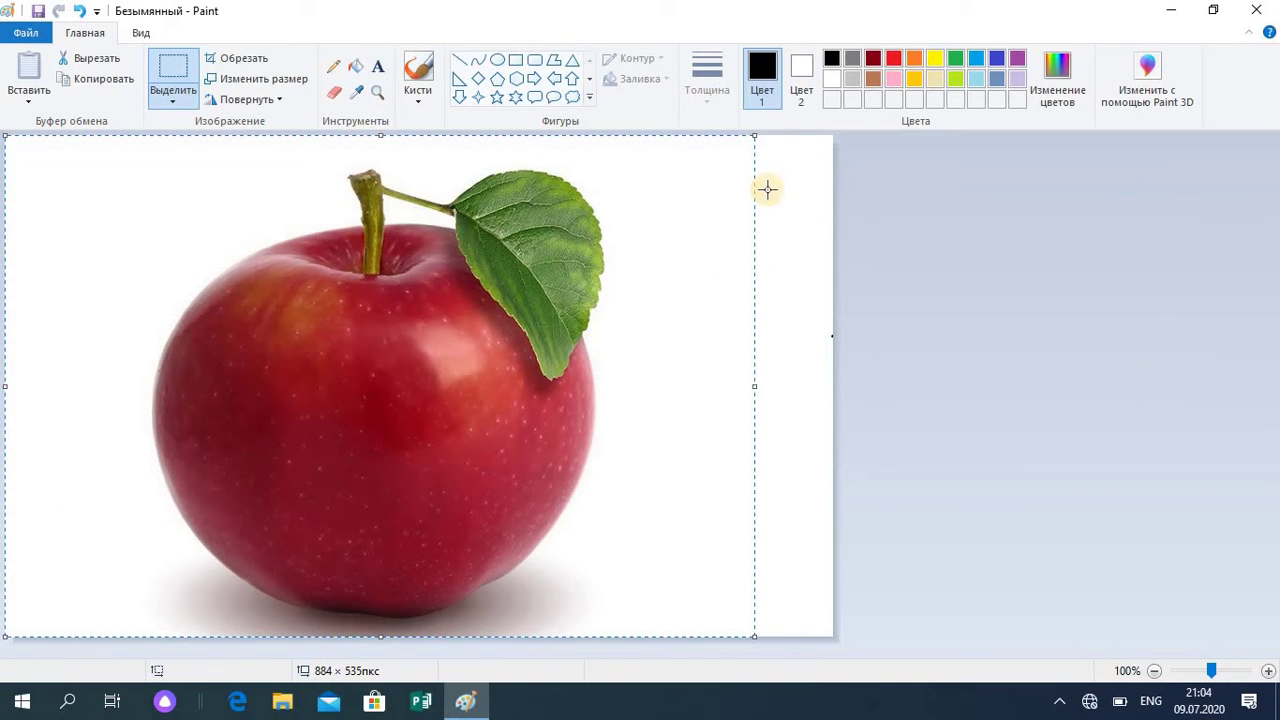
drag(754, 138, 449, 351)
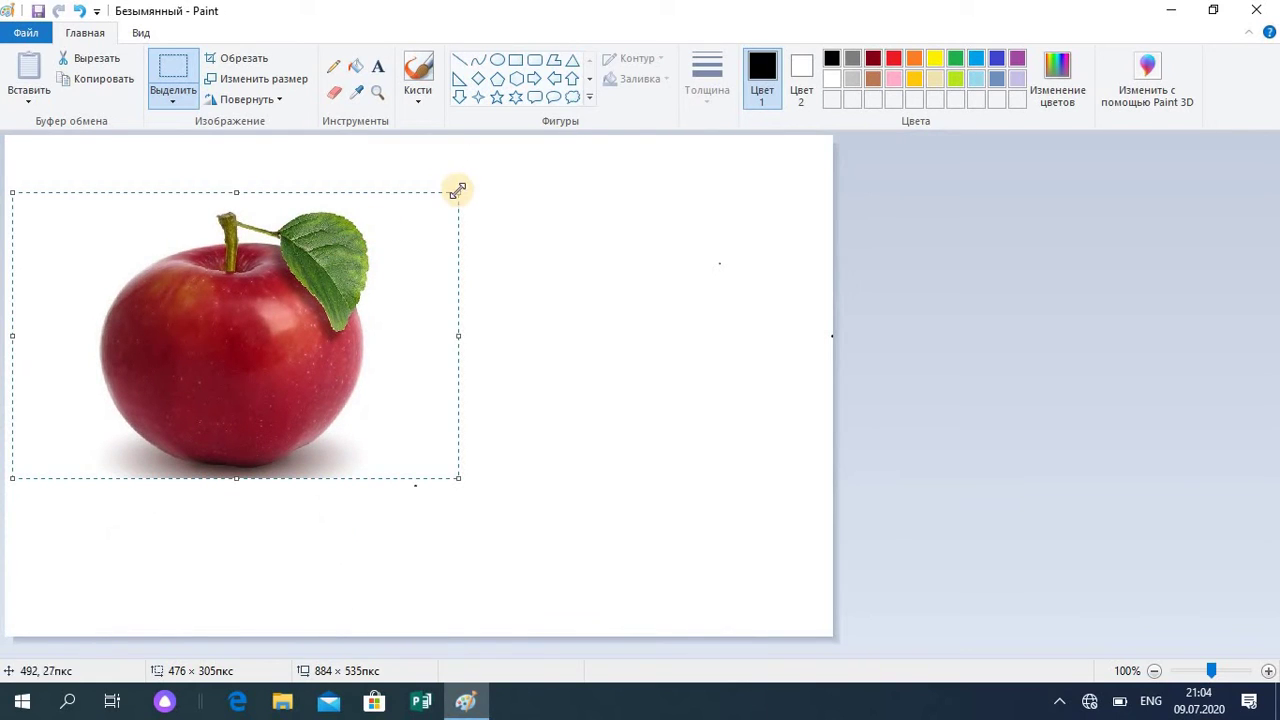
drag(457, 193, 280, 269)
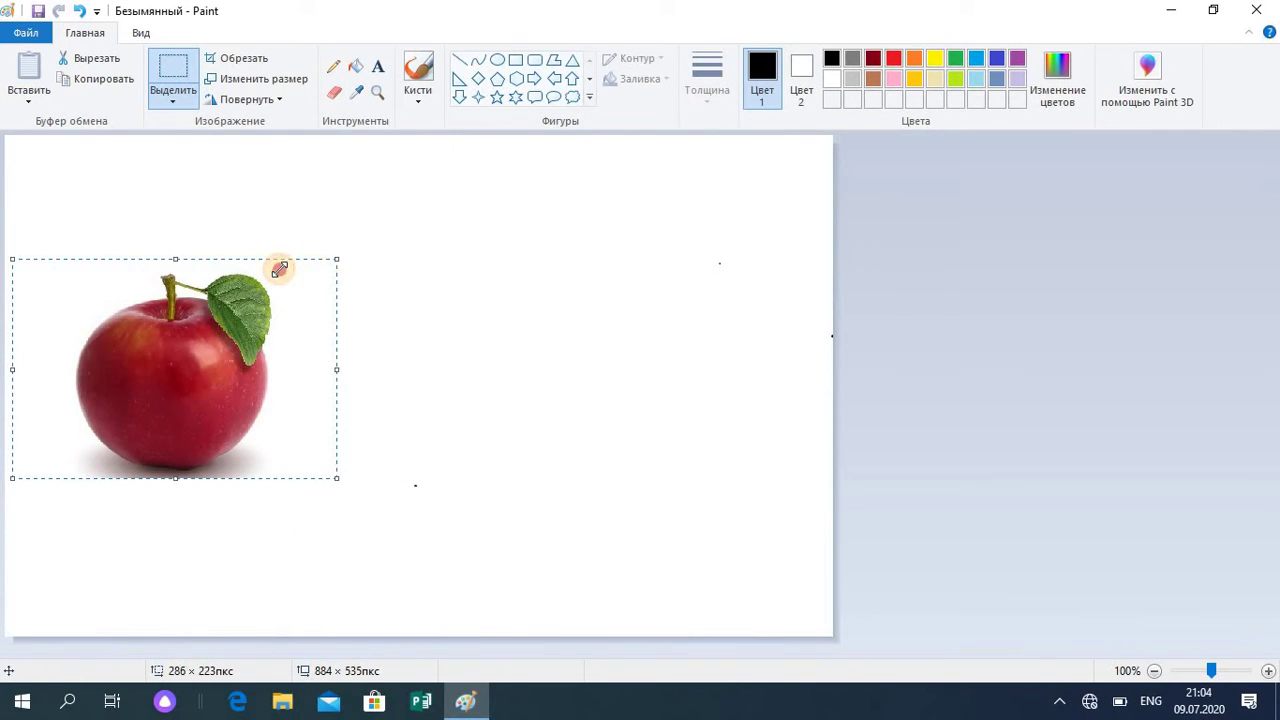
Step: Cut the selected apple picture from the canvas, and undo and redo the last change
click(101, 60)
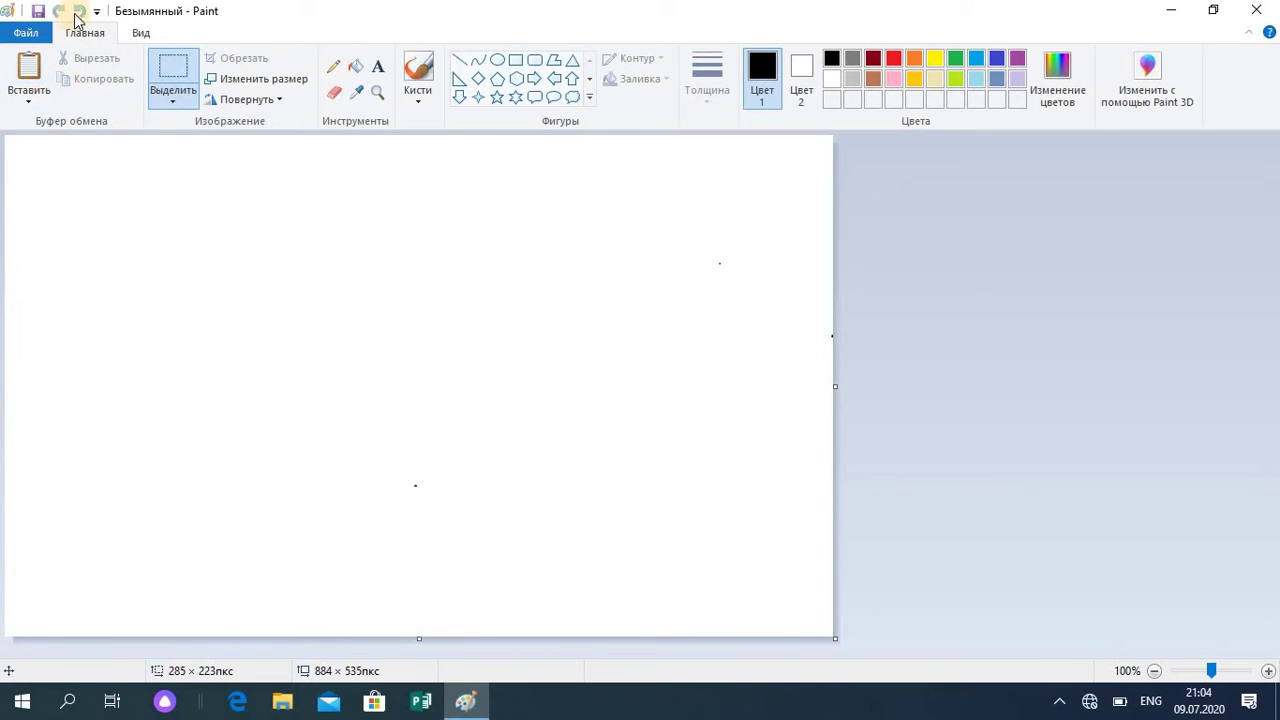
click(78, 14)
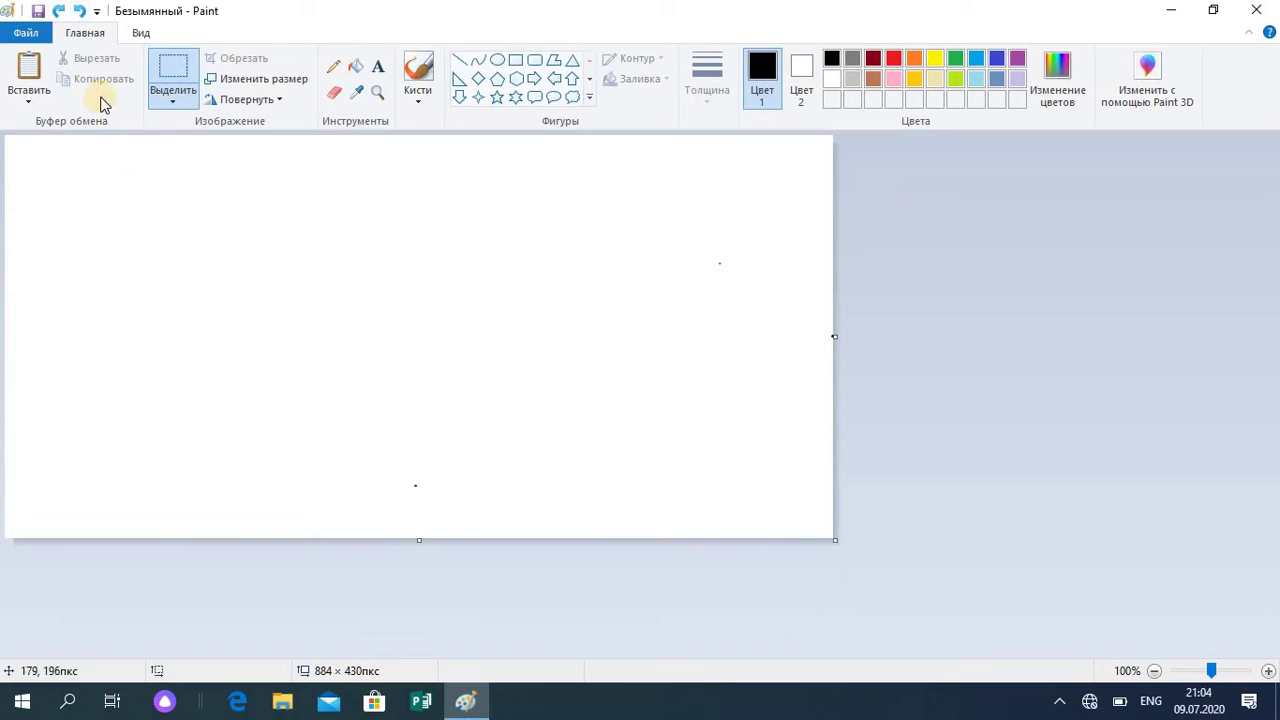
click(58, 14)
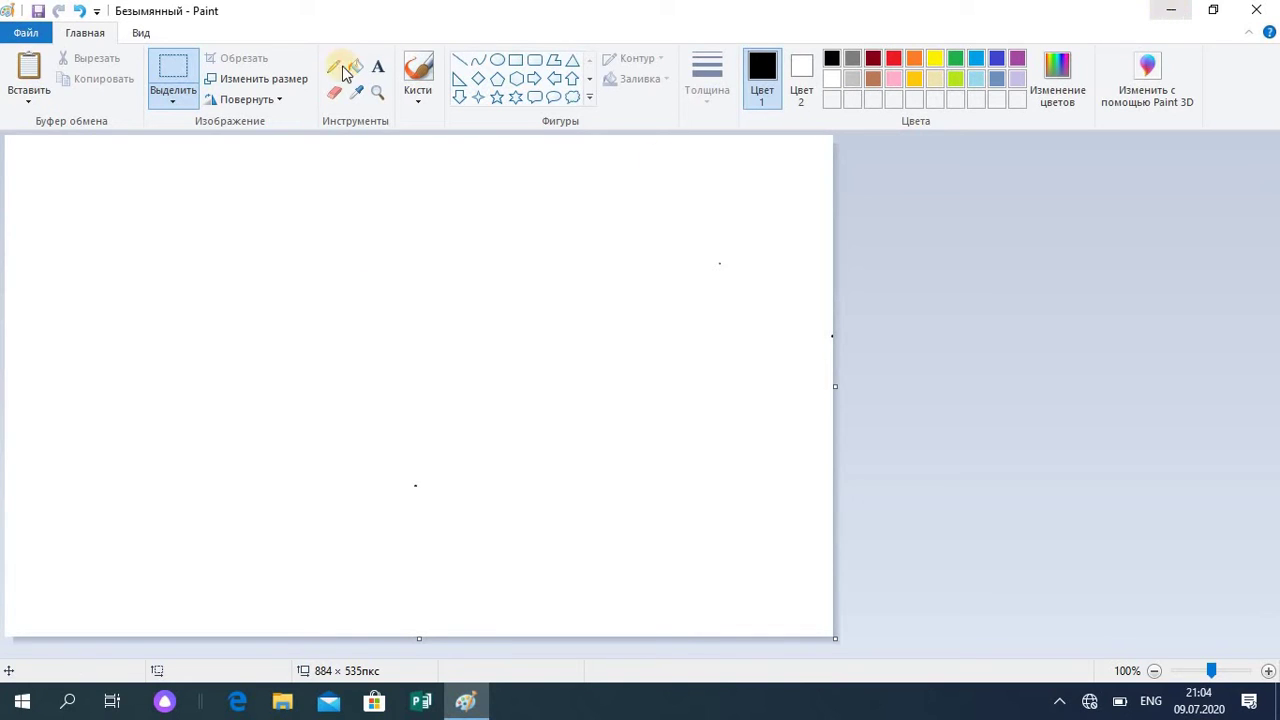
Step: Insert the picture "жер" from file and resize it to about 528 × 482 px
click(26, 94)
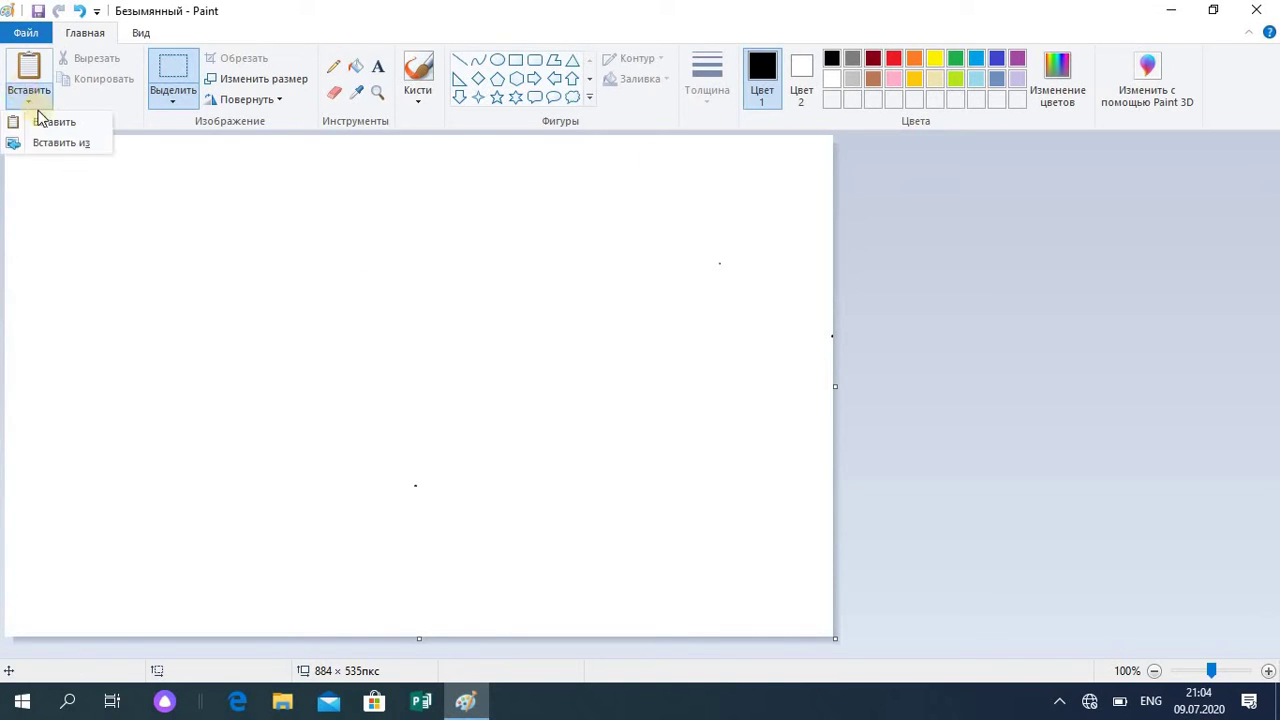
click(57, 142)
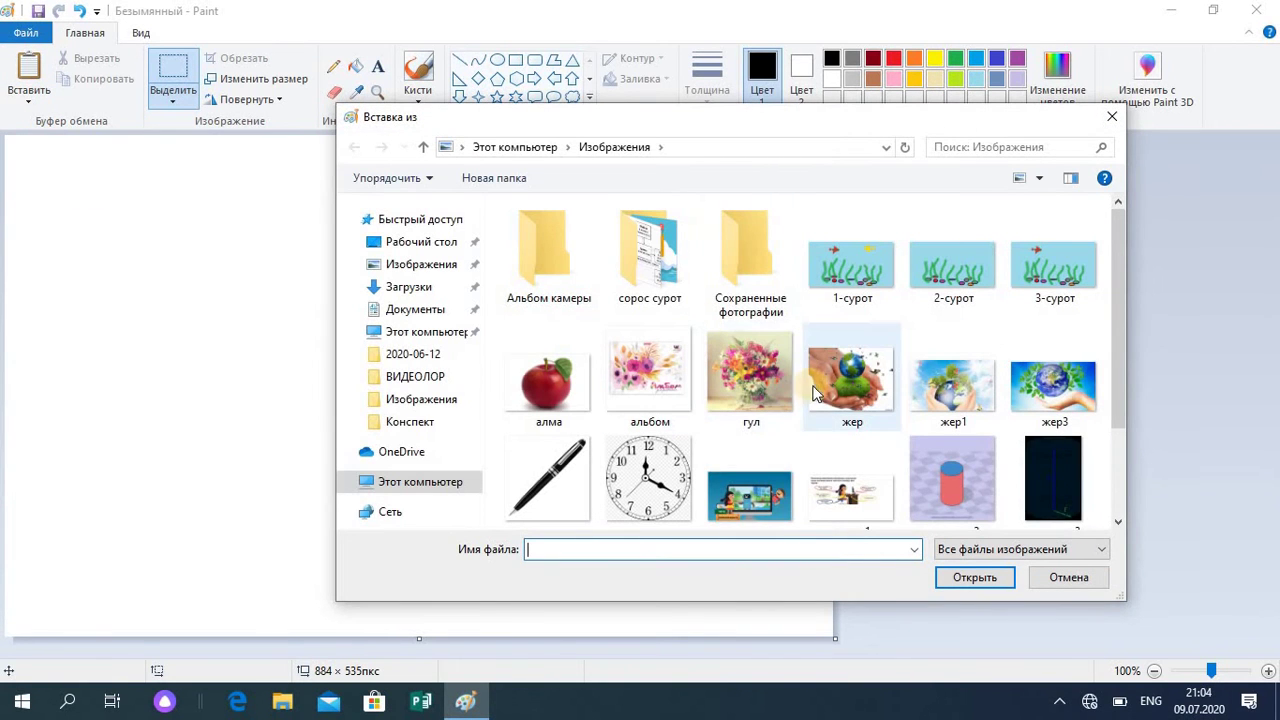
double_click(833, 380)
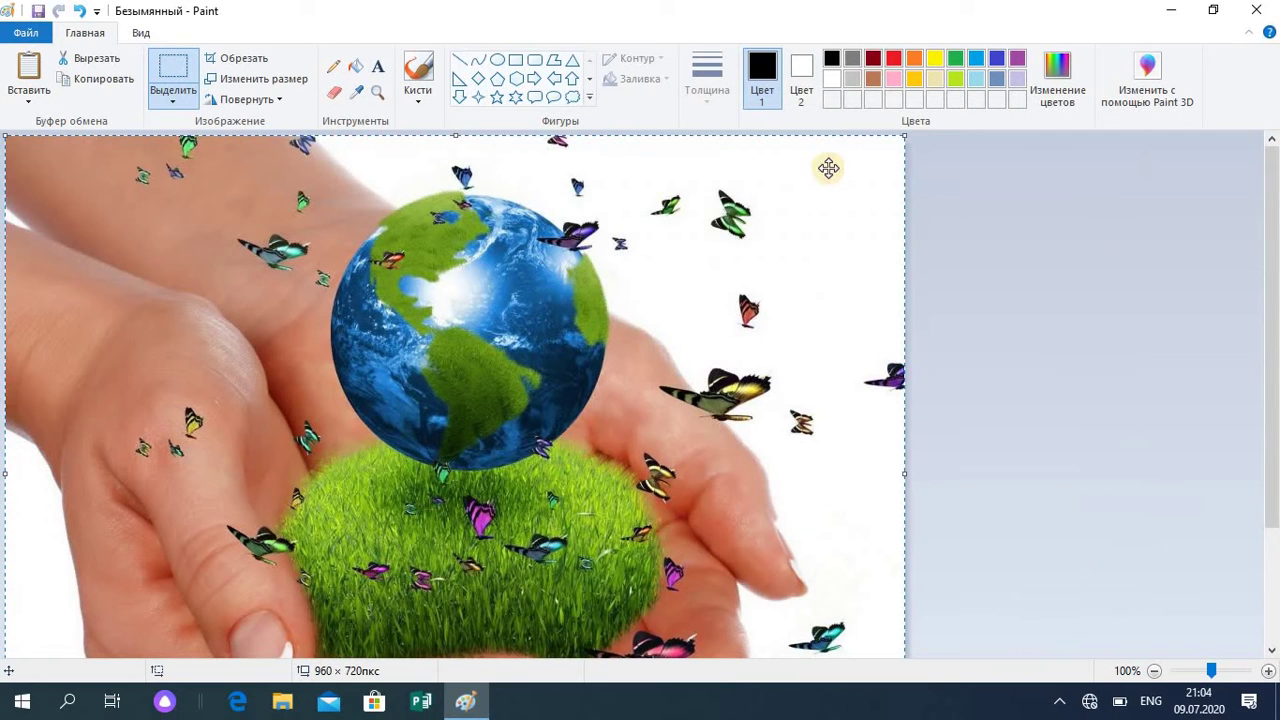
drag(904, 138, 598, 213)
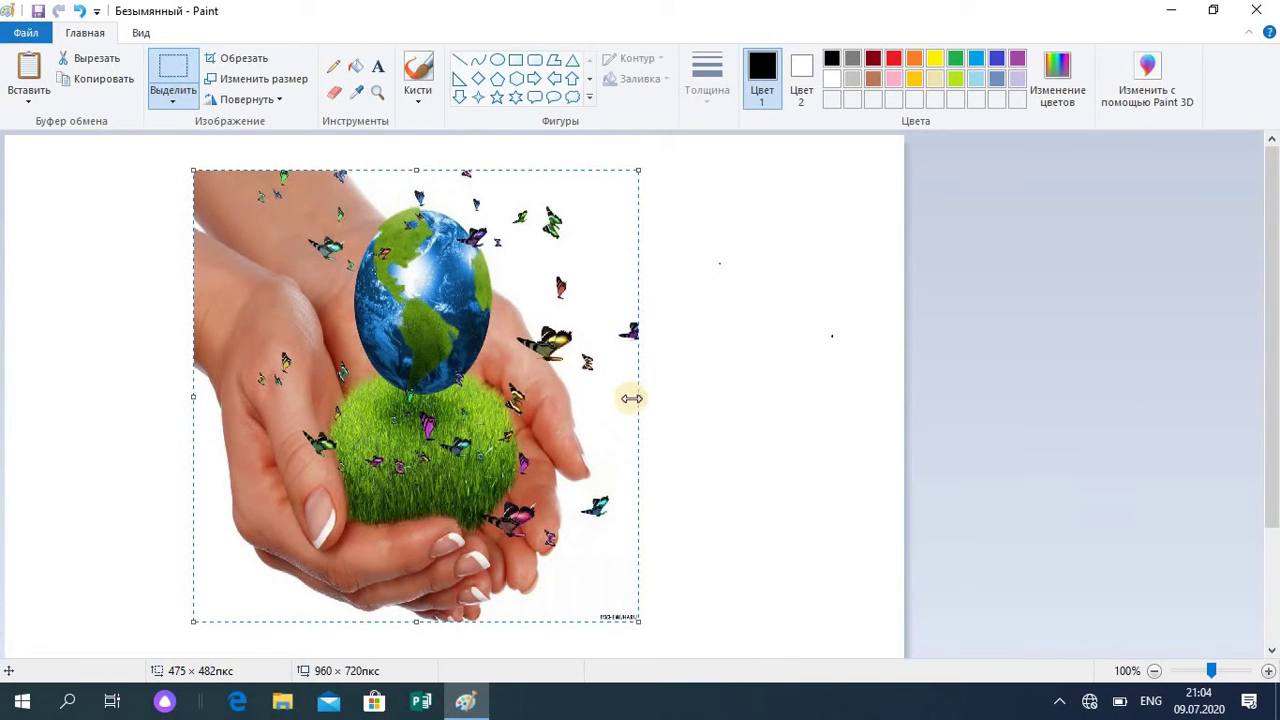
drag(639, 397, 688, 397)
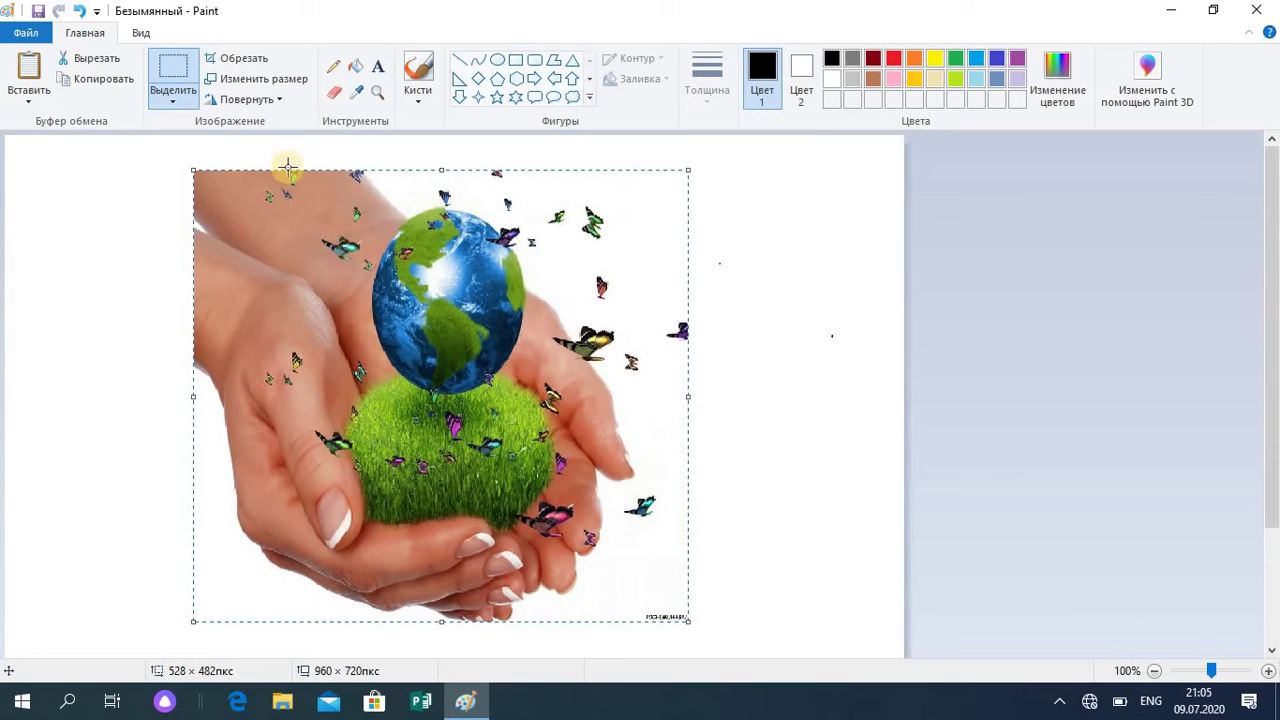
Step: Crop the image to a rectangular selection of about 215 × 218 px around the globe
click(168, 104)
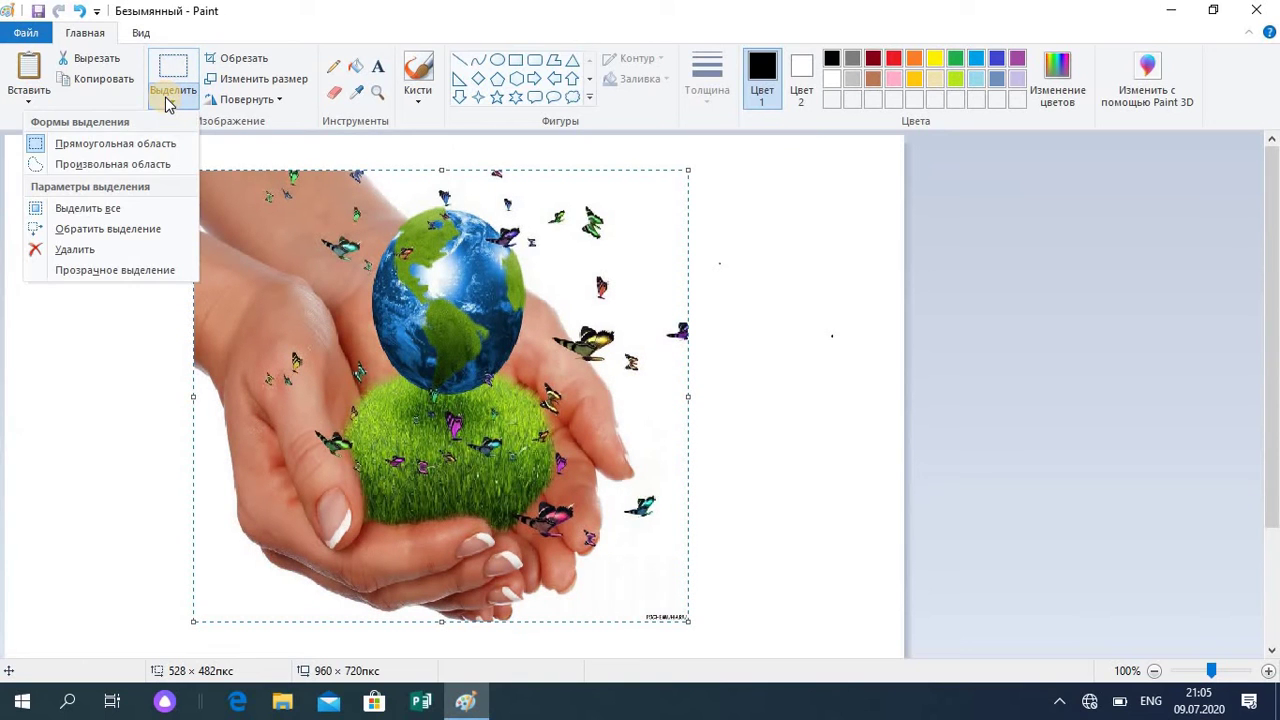
click(128, 149)
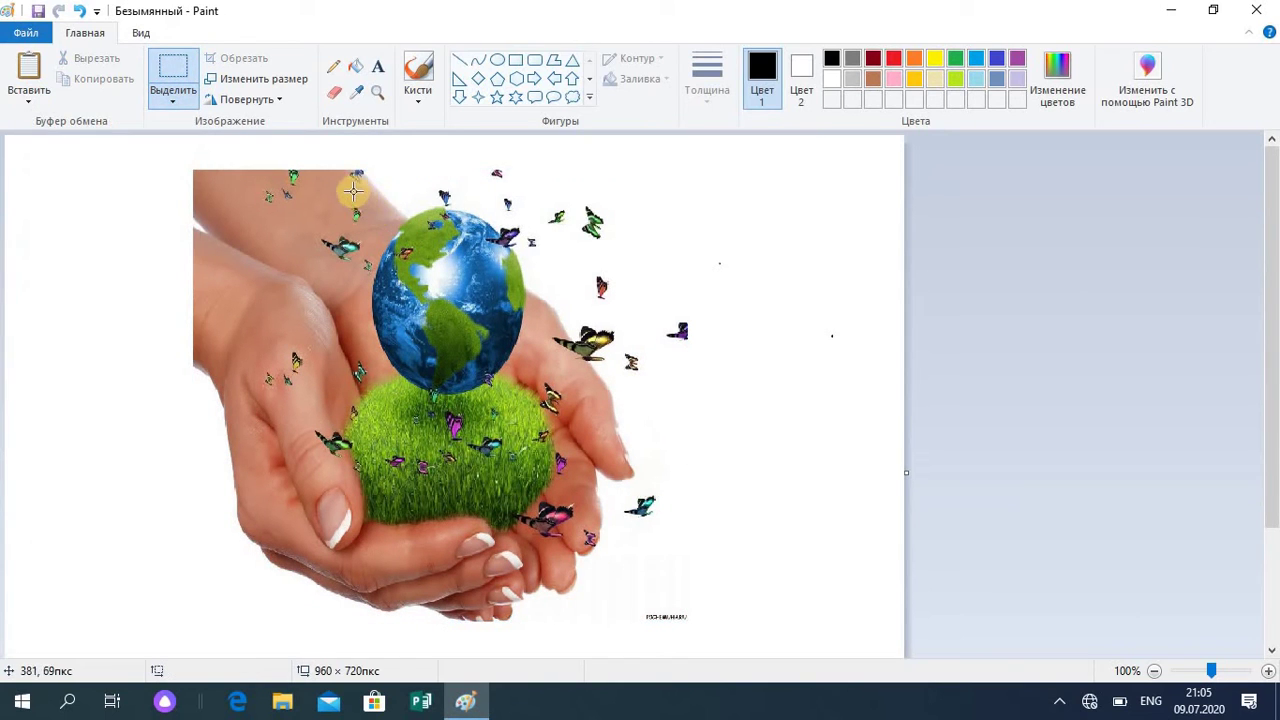
drag(352, 190, 555, 395)
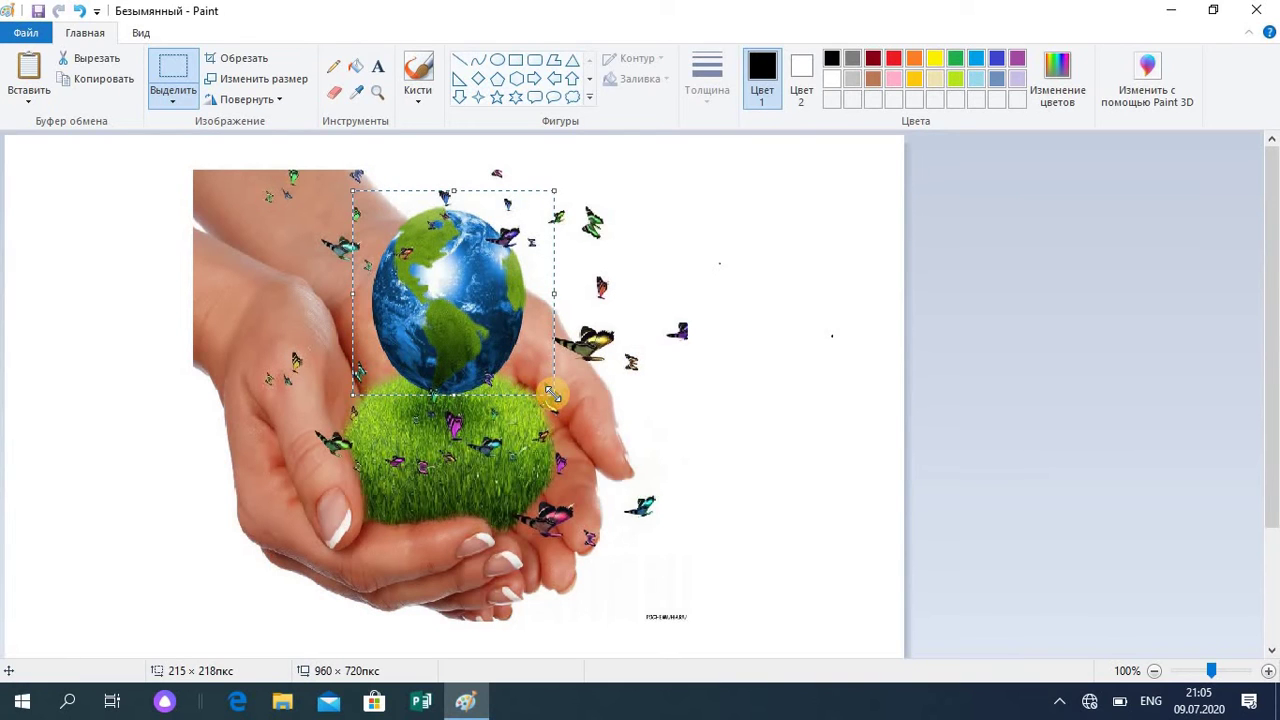
click(244, 62)
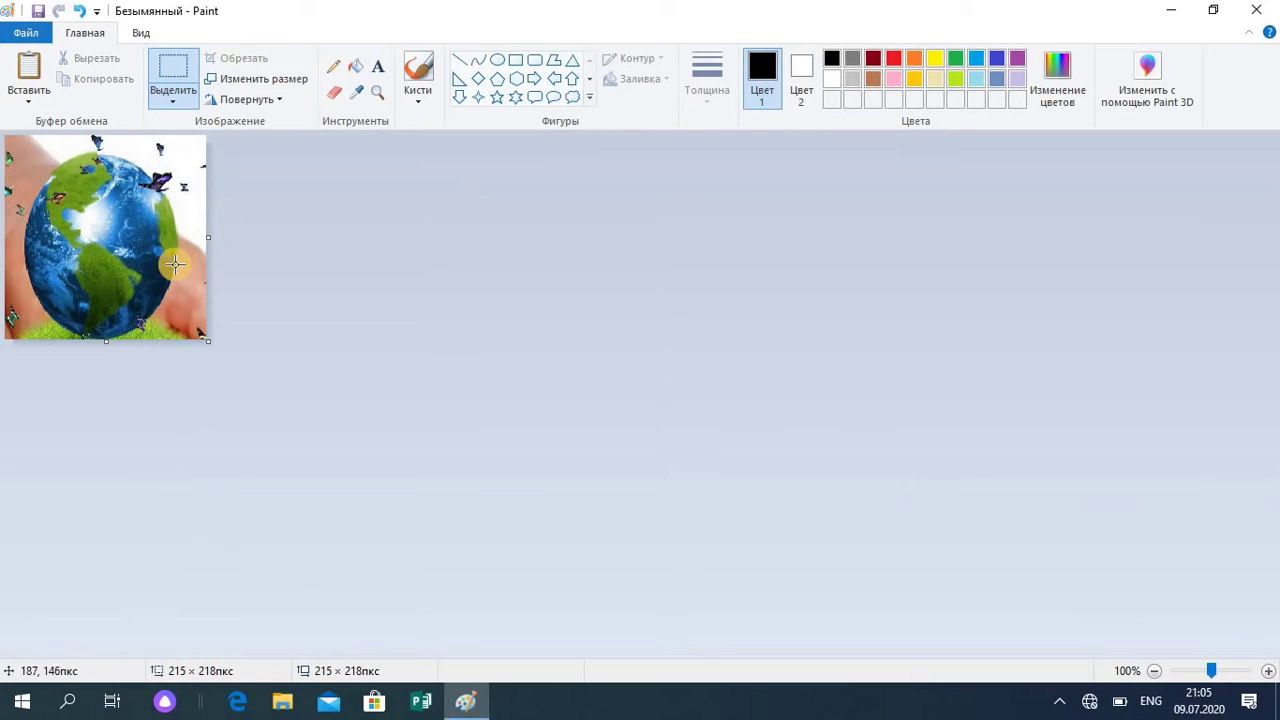
Step: Save the cropped globe picture in the Изображения folder as a JPEG file named "1-cehjn"
click(29, 34)
click(124, 190)
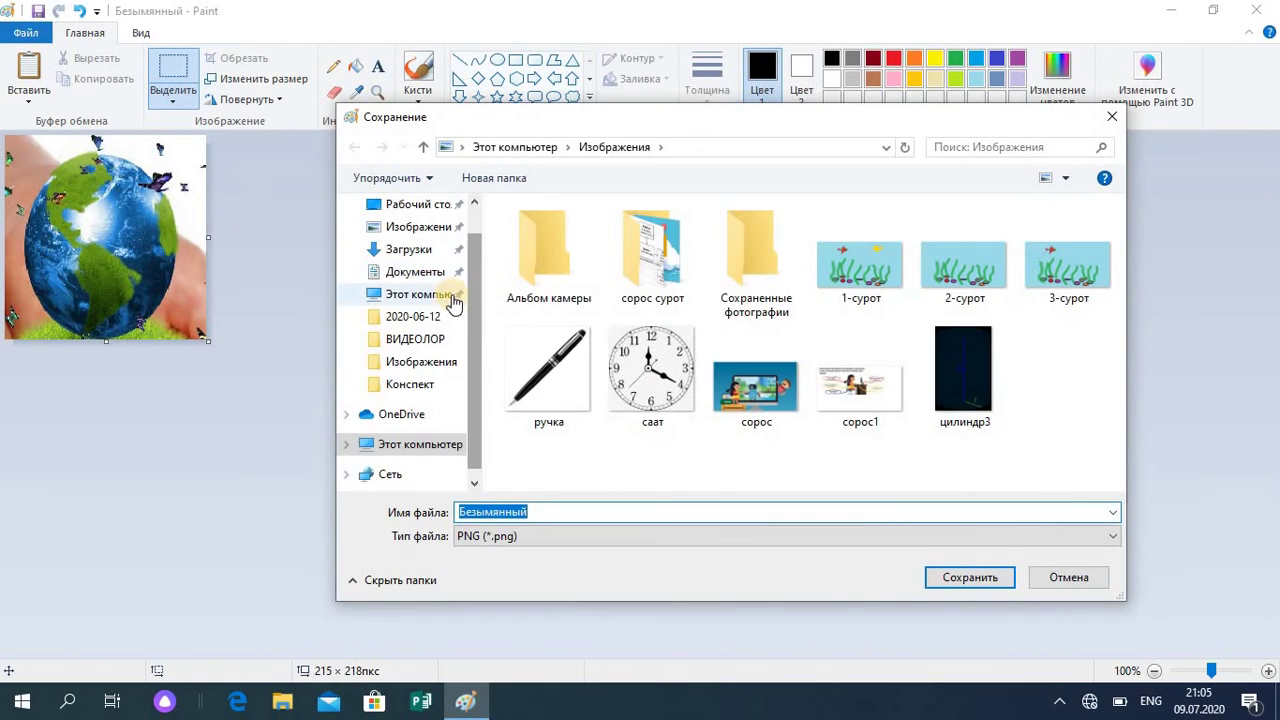
click(423, 227)
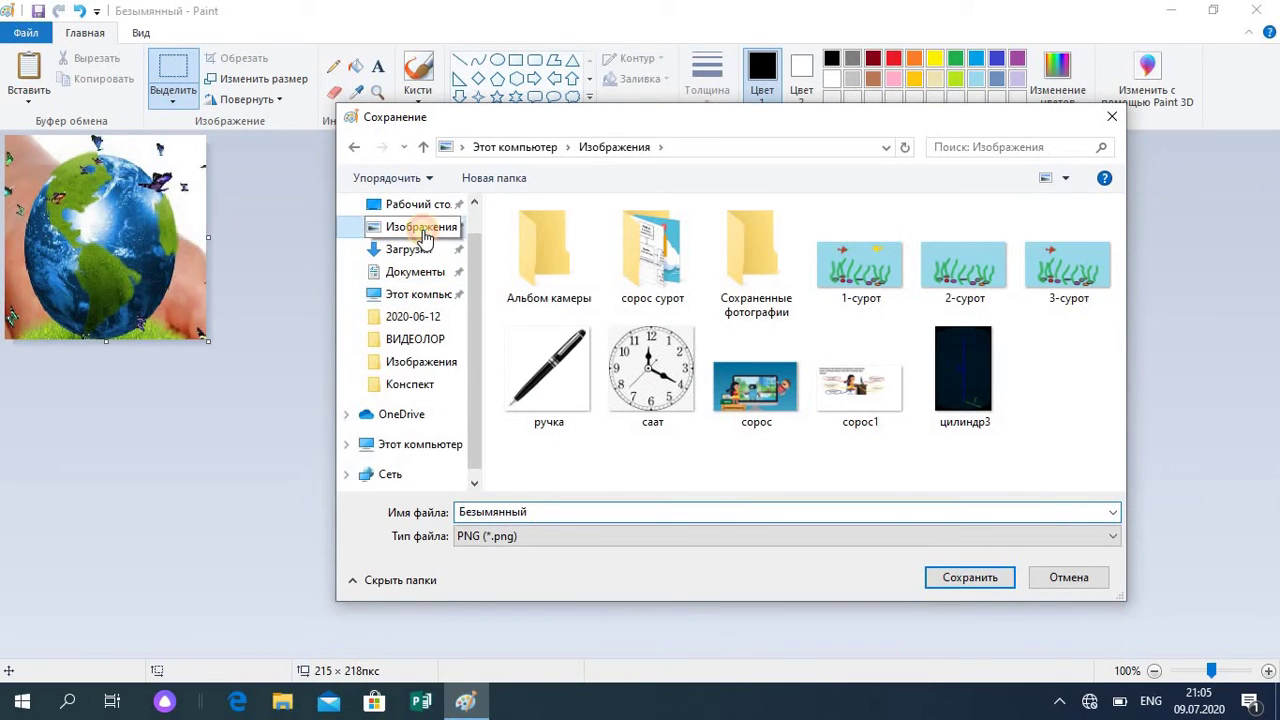
double_click(542, 508)
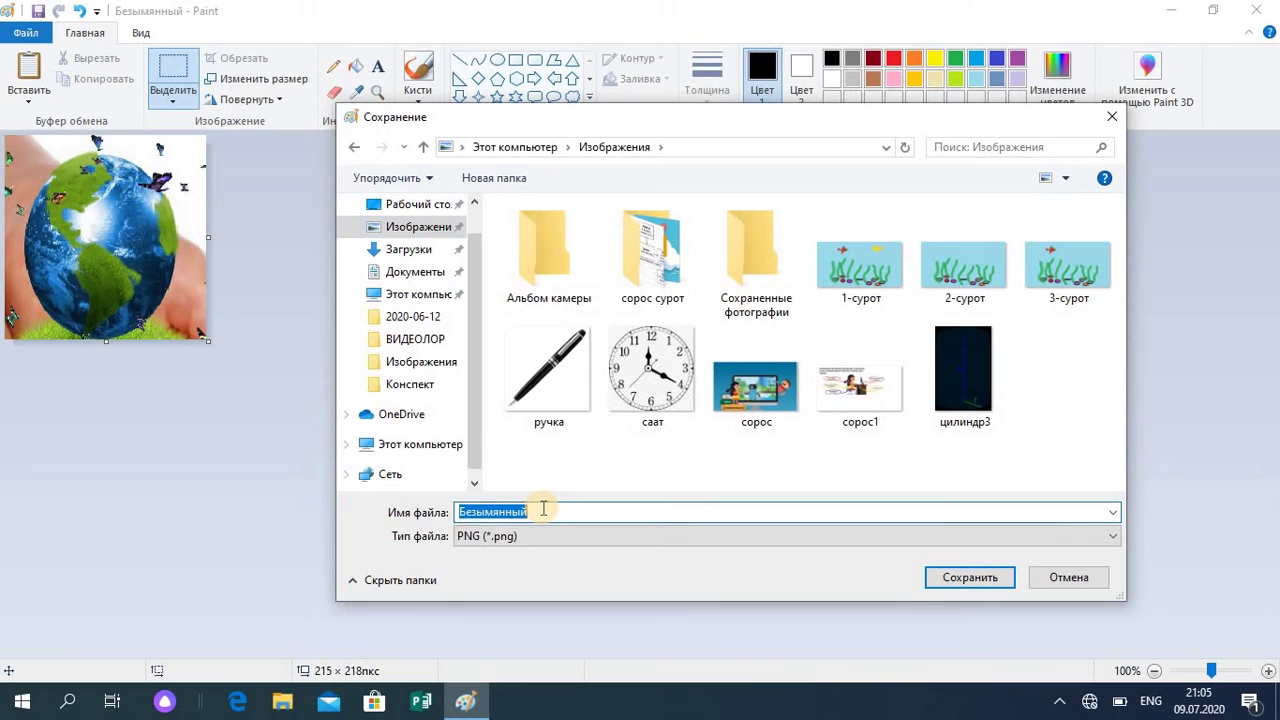
text(1-се)
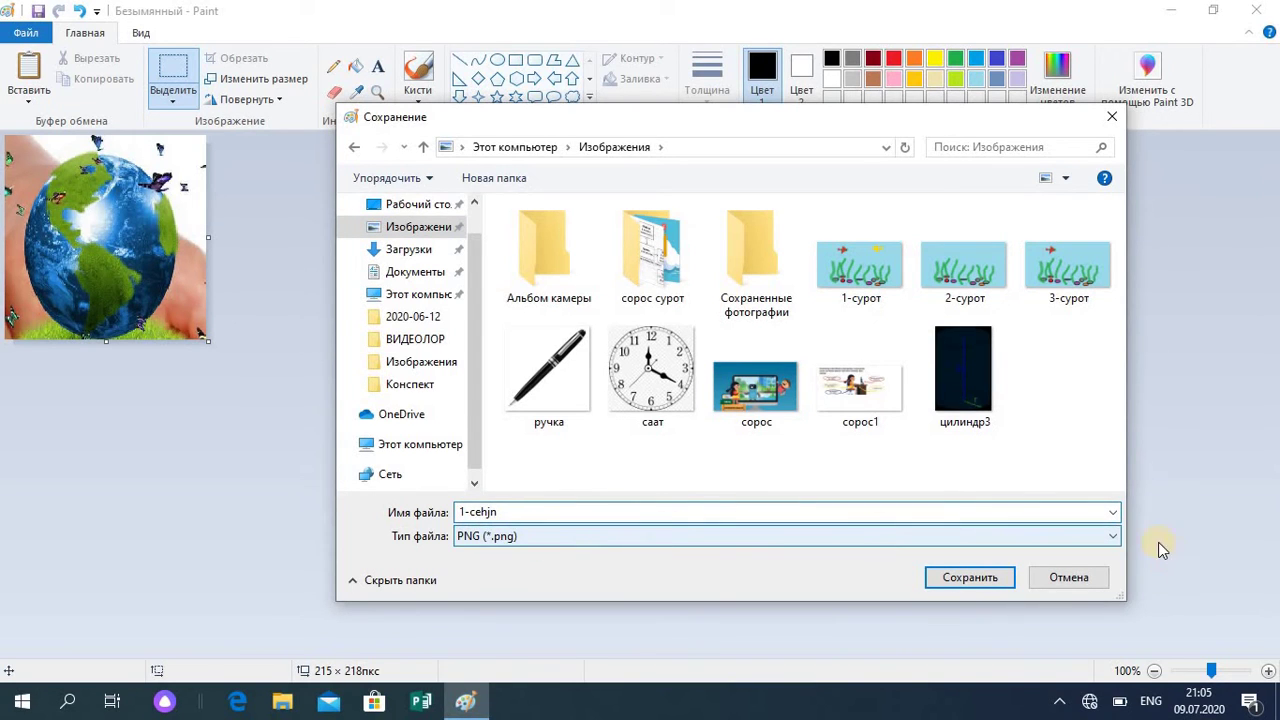
click(1117, 538)
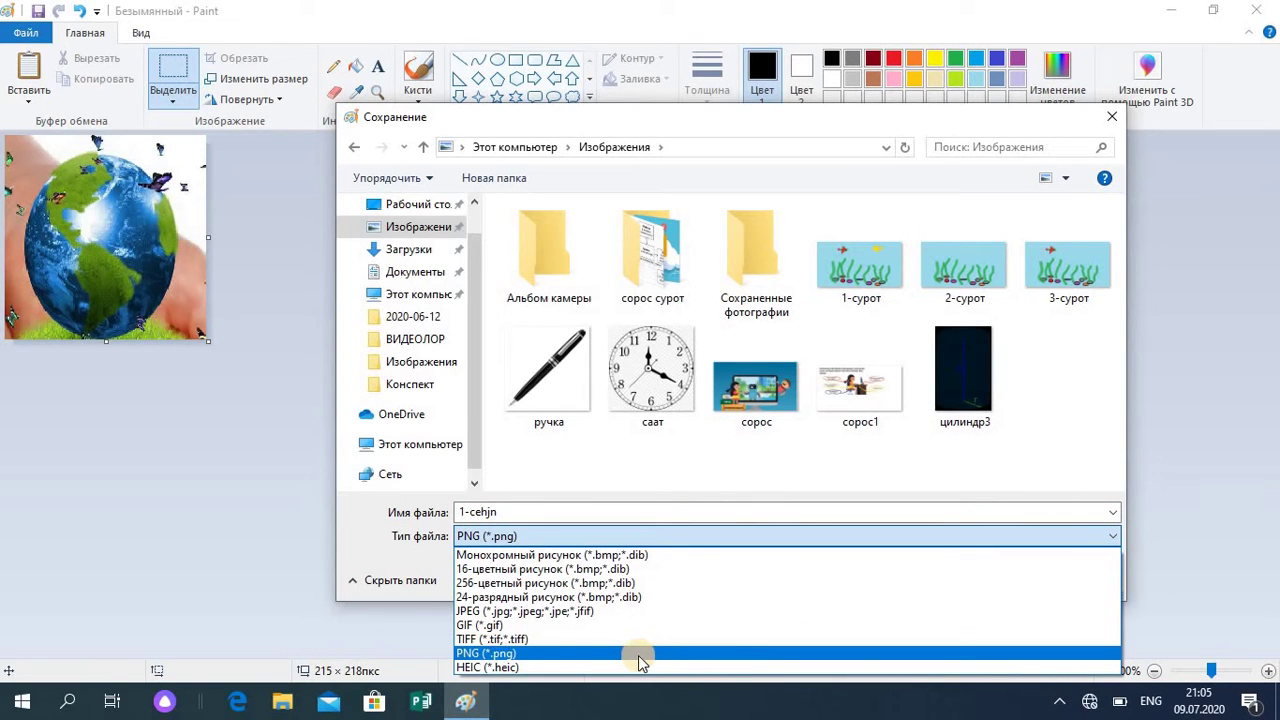
click(567, 611)
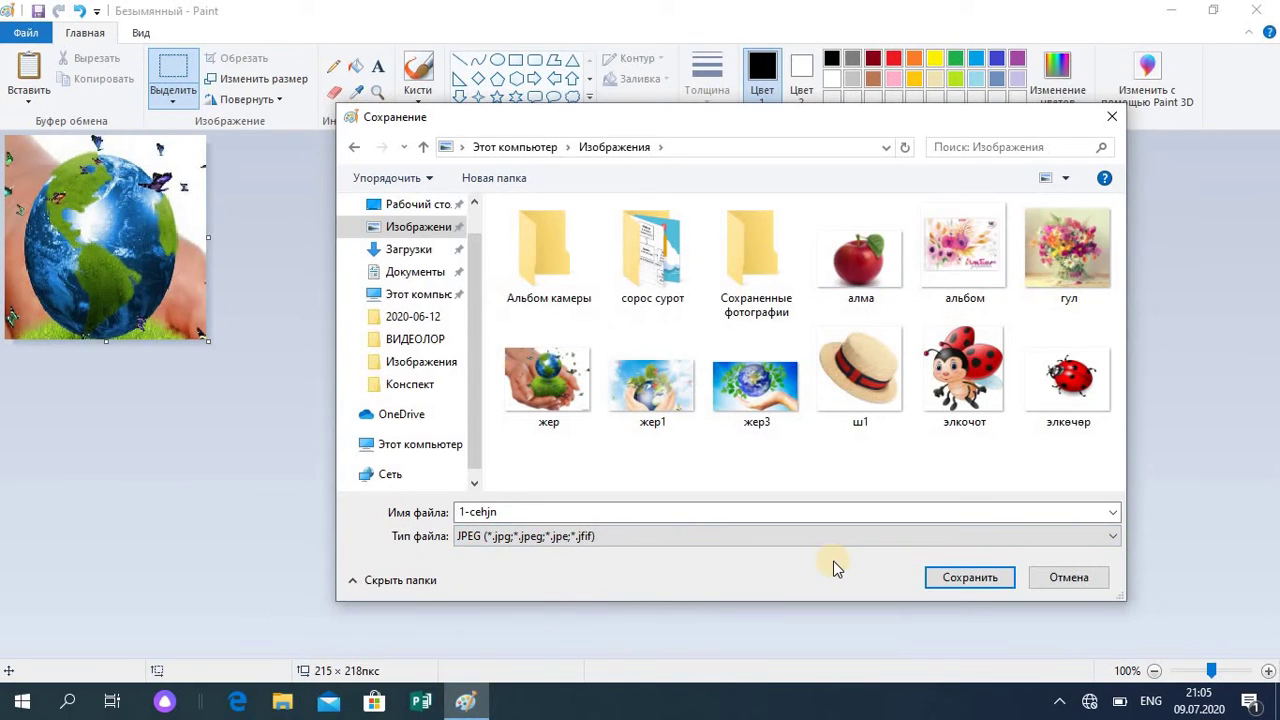
click(955, 580)
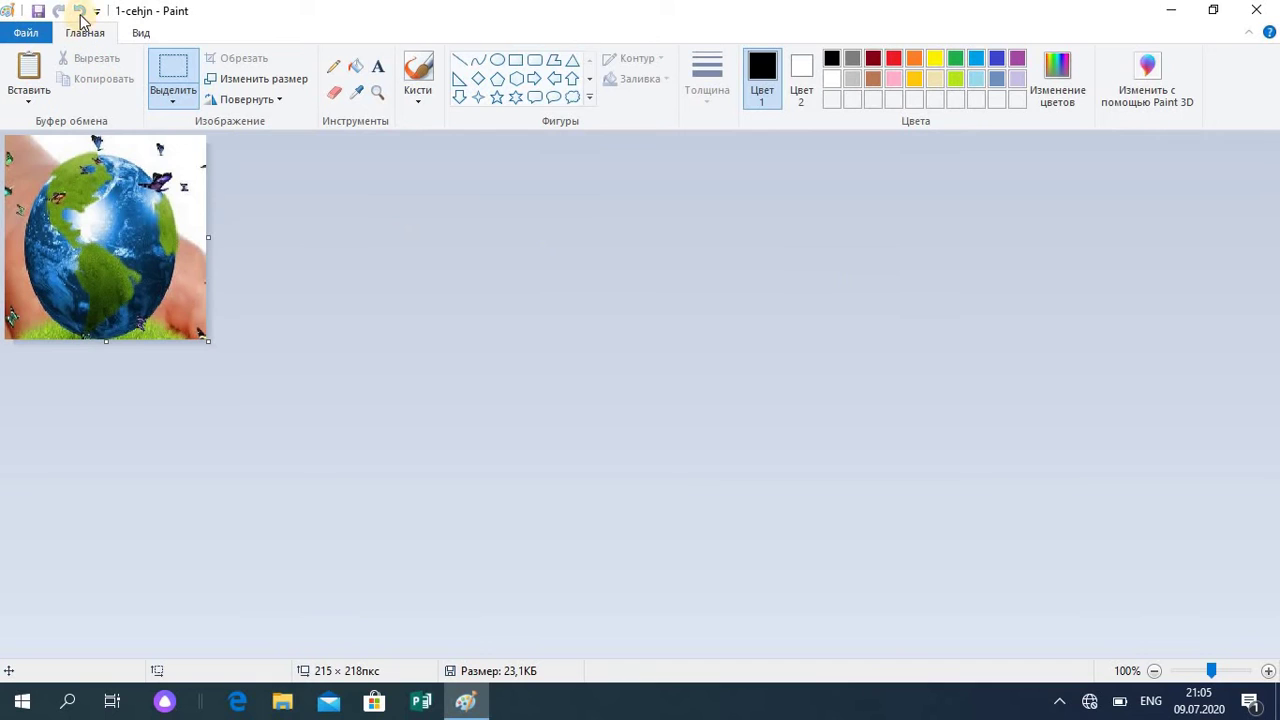
Step: Undo the edits back to the blank canvas and reduce the canvas height to about 399 px
click(80, 18)
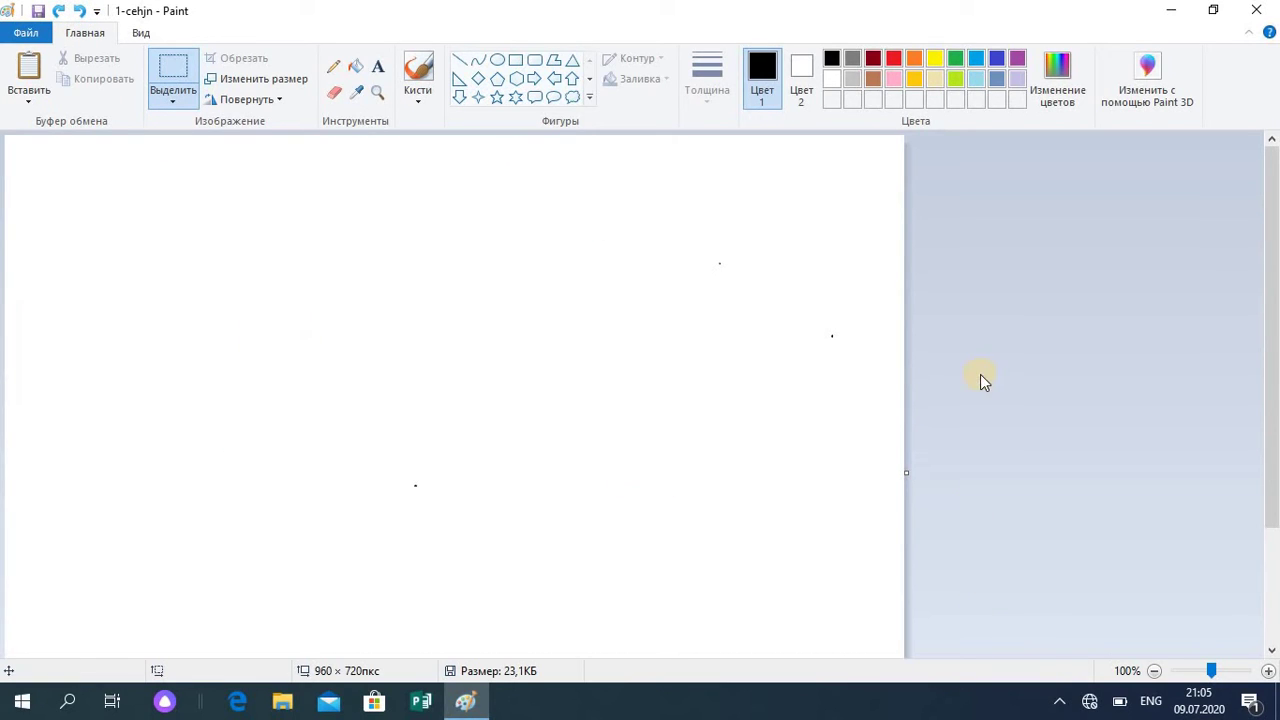
drag(1276, 430, 1276, 545)
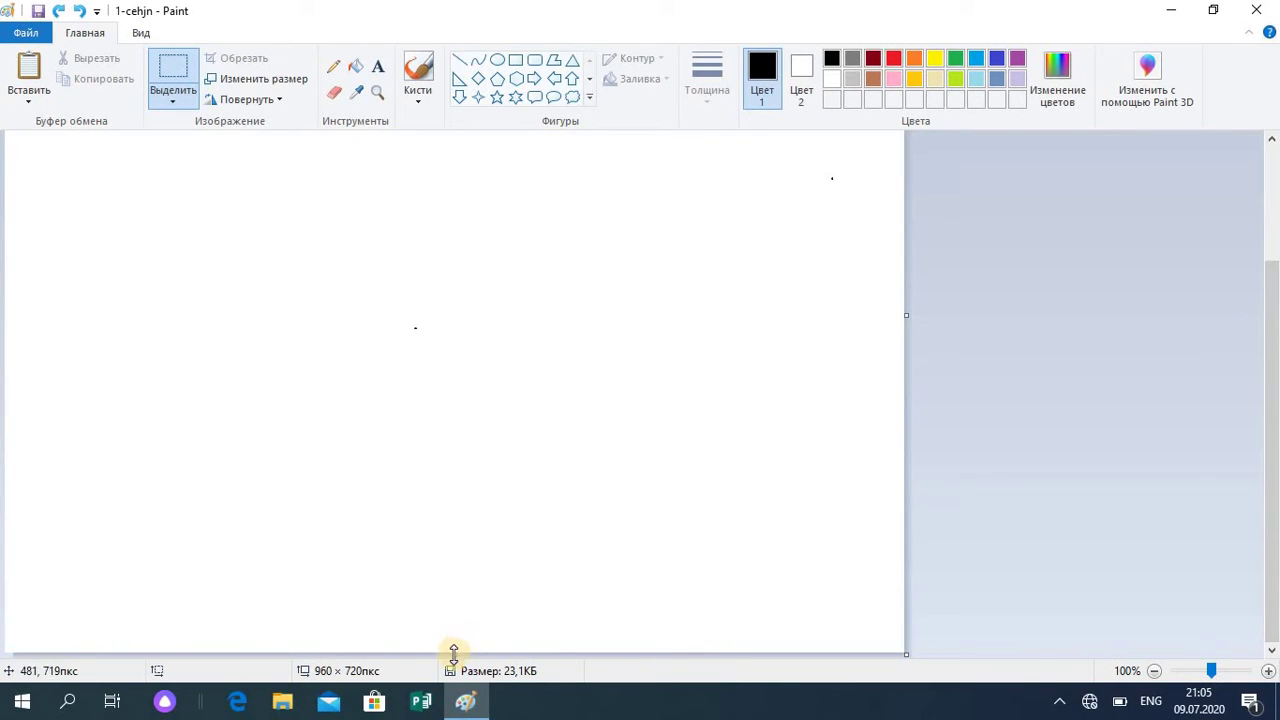
drag(453, 653, 466, 476)
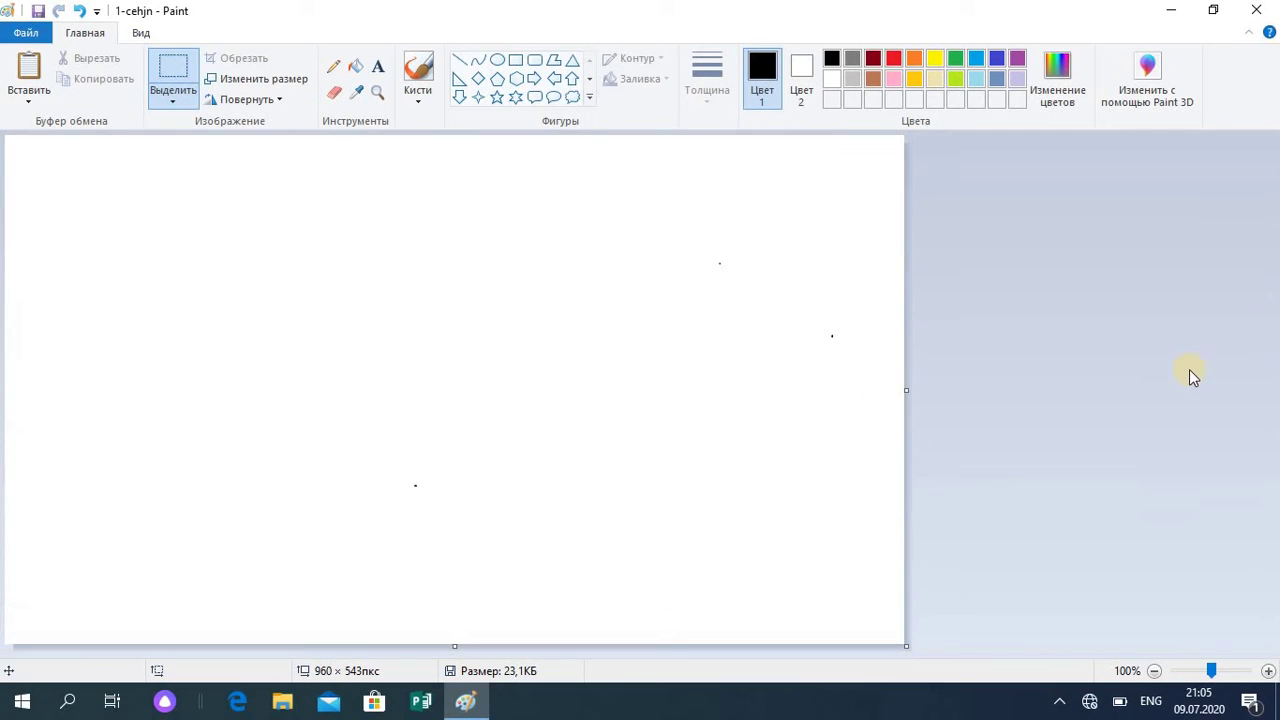
drag(454, 644, 474, 510)
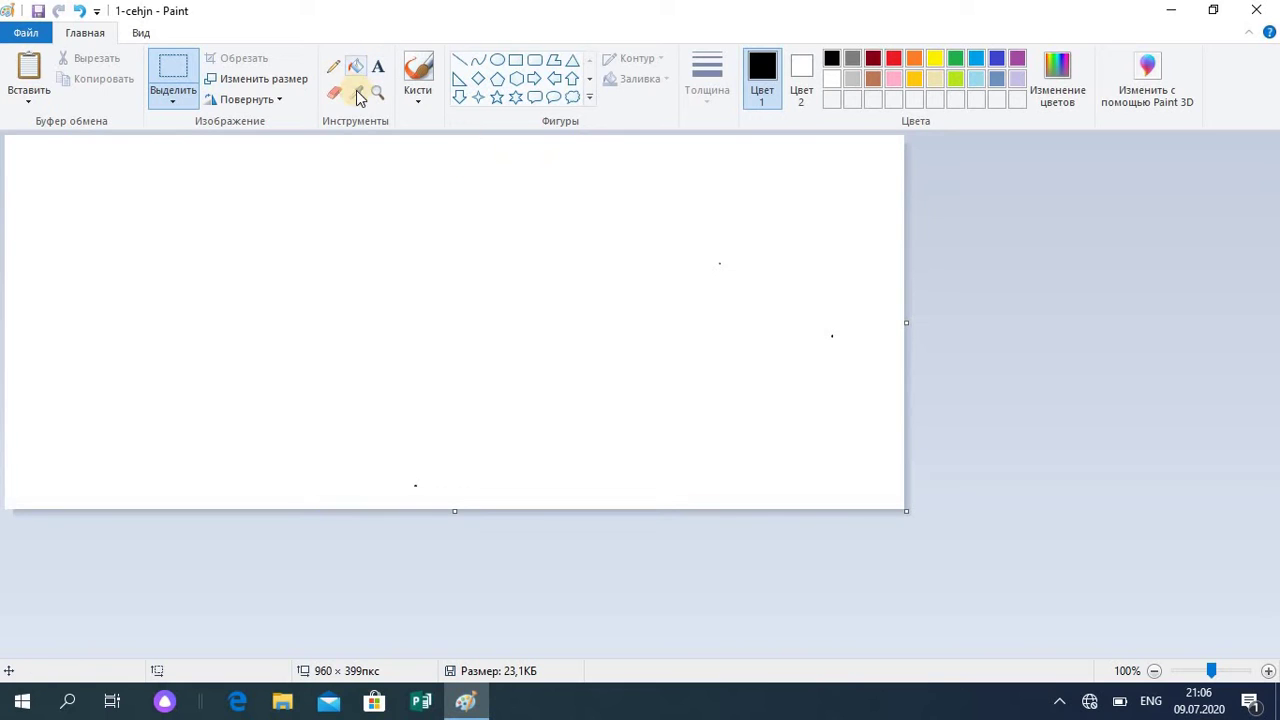
Step: Draw the outlines of two leaves and a curved stem with the Pencil in green, using the thickest line
click(418, 80)
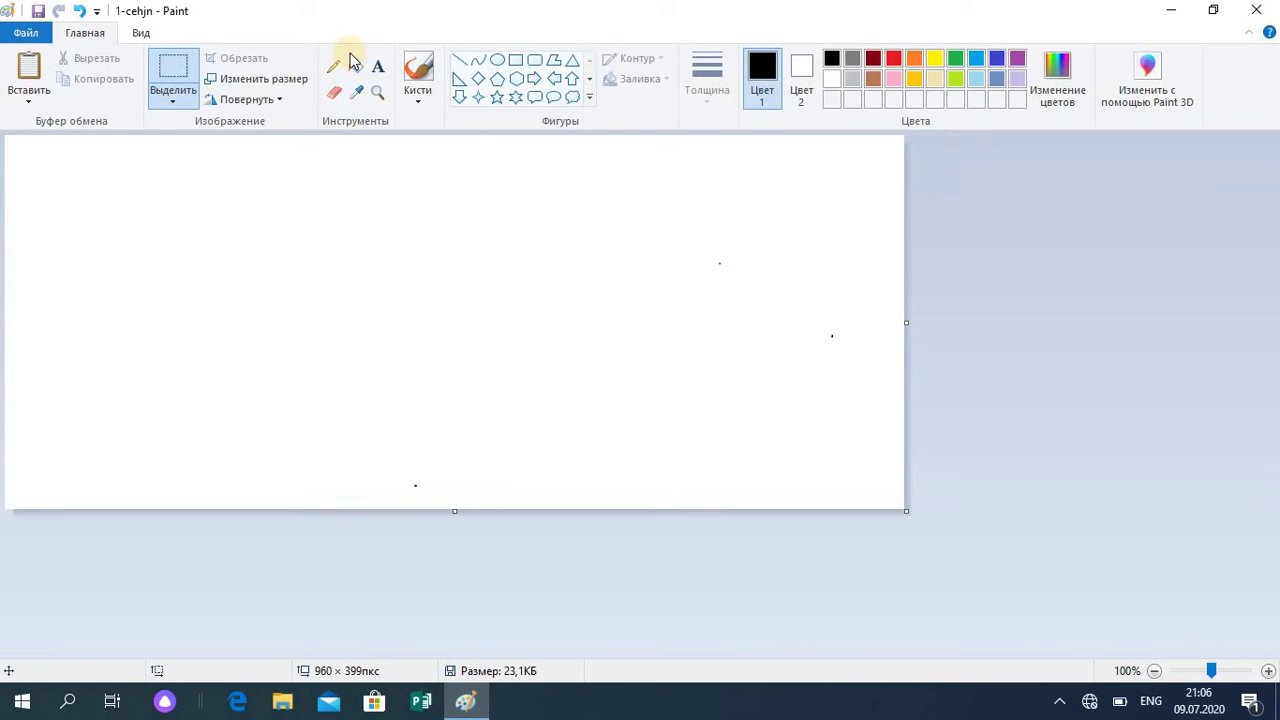
click(329, 74)
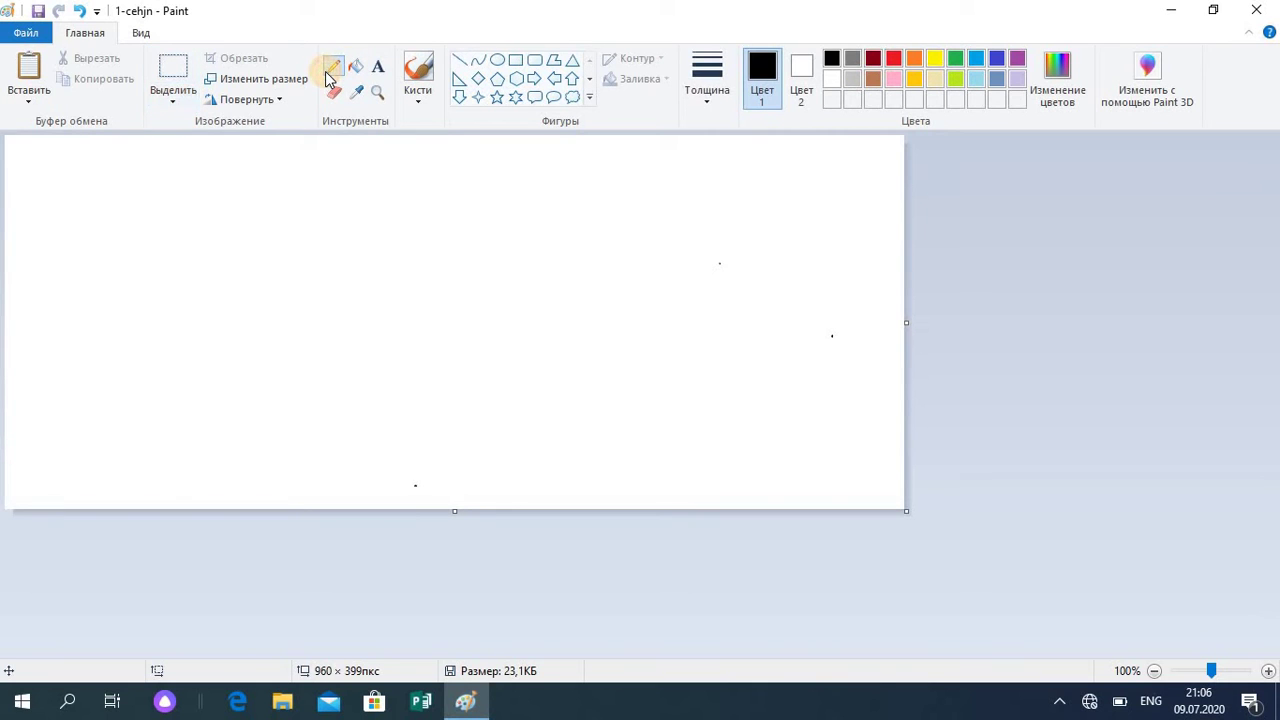
click(707, 100)
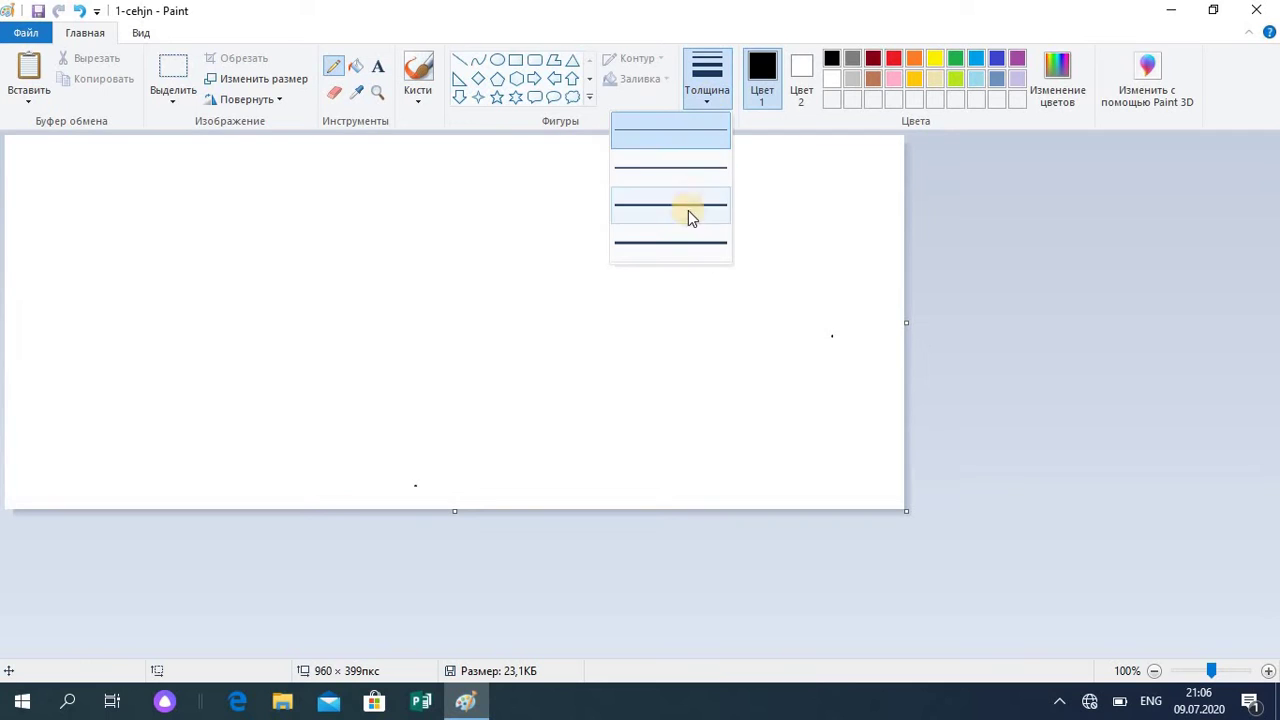
click(686, 240)
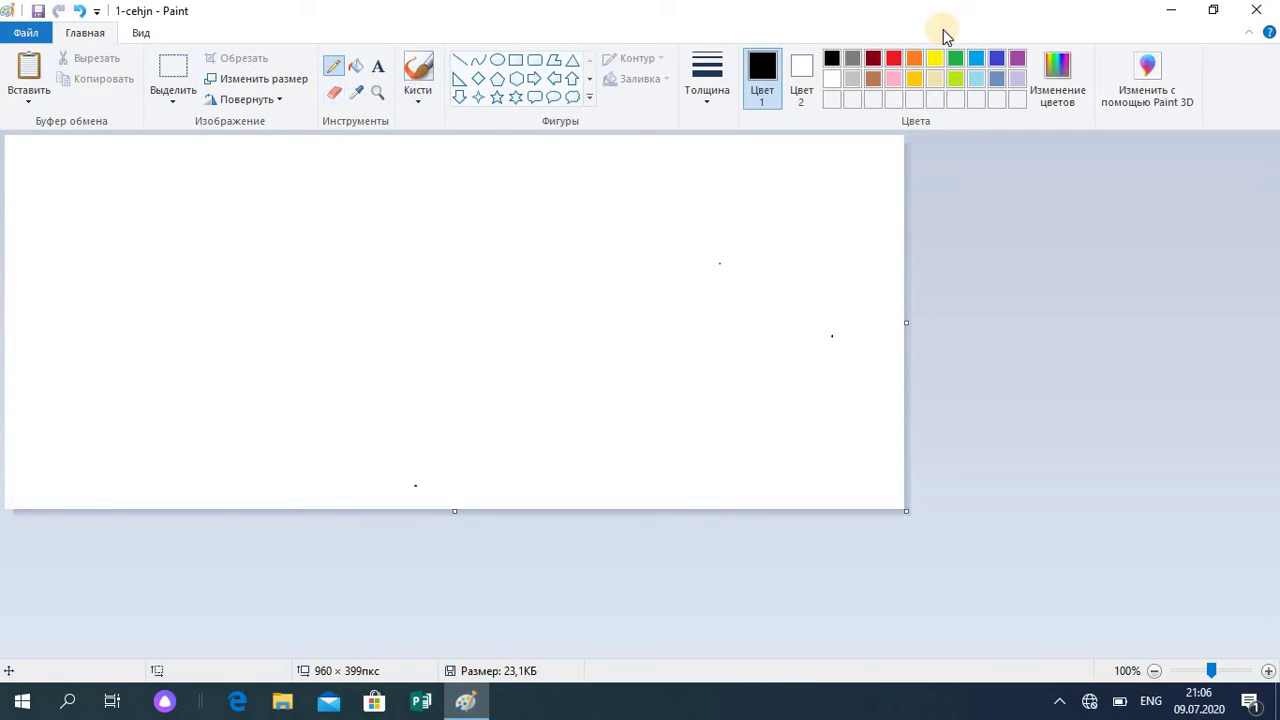
click(956, 61)
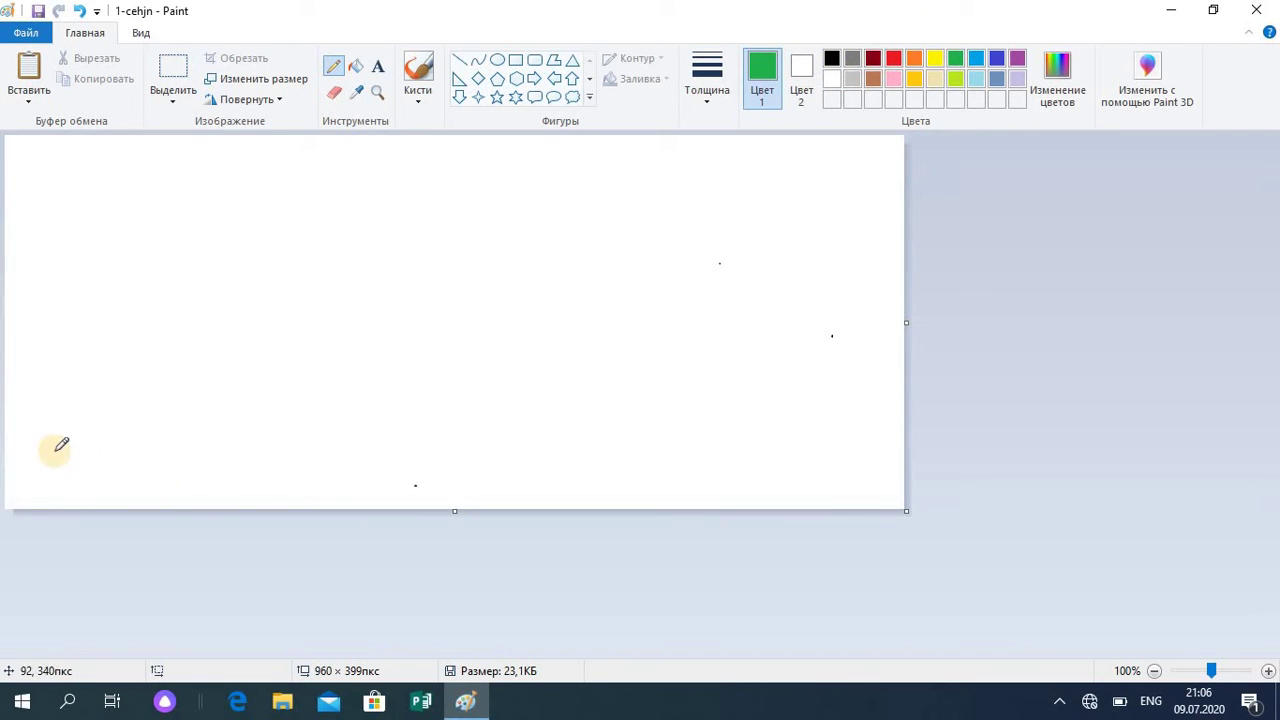
mouse_move(193, 427)
mouse_down()
mouse_move(181, 377)
mouse_move(245, 344)
mouse_move(240, 390)
mouse_move(193, 425)
mouse_move(162, 381)
mouse_move(114, 365)
mouse_move(90, 404)
mouse_move(190, 417)
mouse_move(208, 397)
mouse_move(182, 408)
mouse_move(116, 376)
mouse_up()
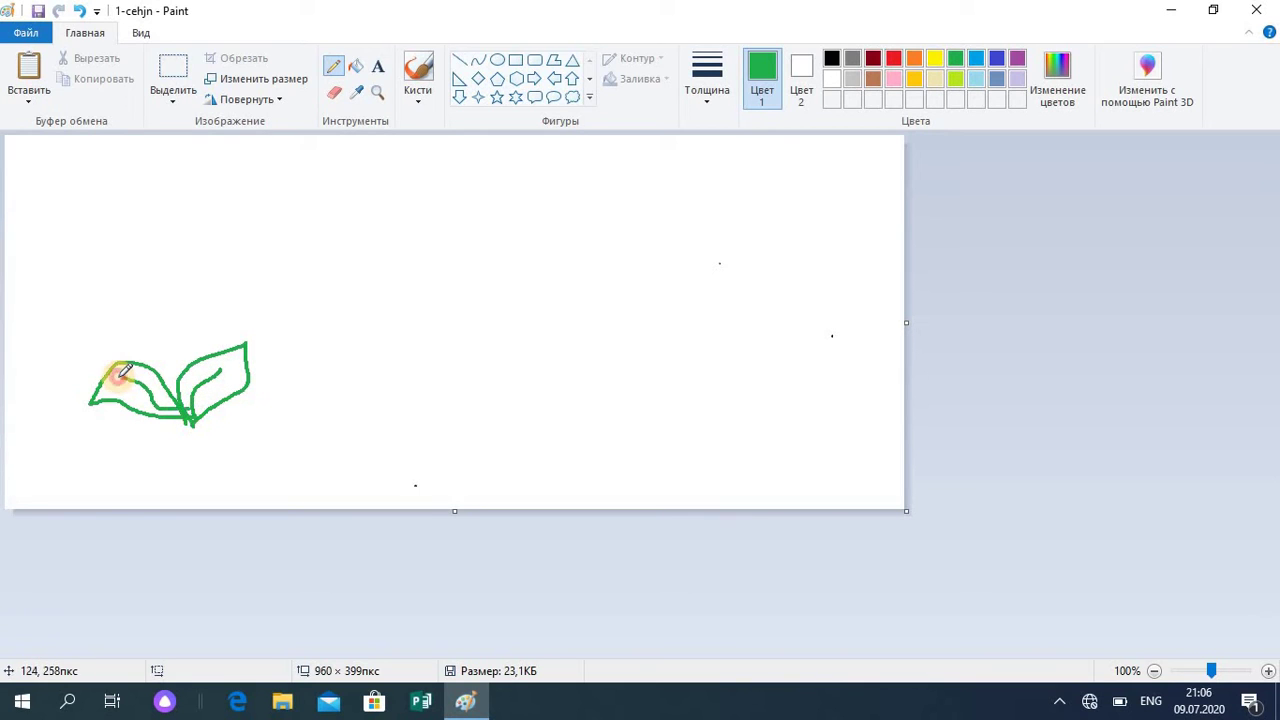
mouse_move(220, 229)
mouse_down()
mouse_move(194, 343)
mouse_move(171, 380)
mouse_move(224, 224)
mouse_move(228, 240)
mouse_up()
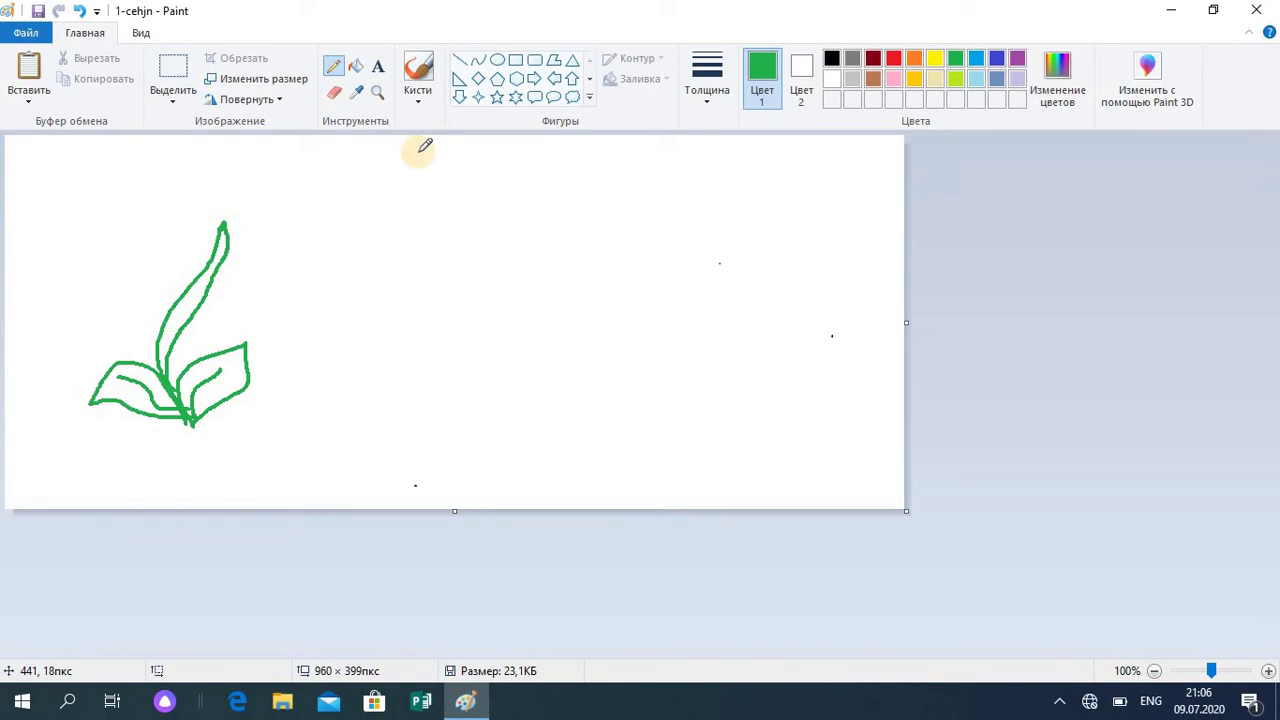
Step: Fill the stem, both leaves and the small gap at their base with green
click(356, 68)
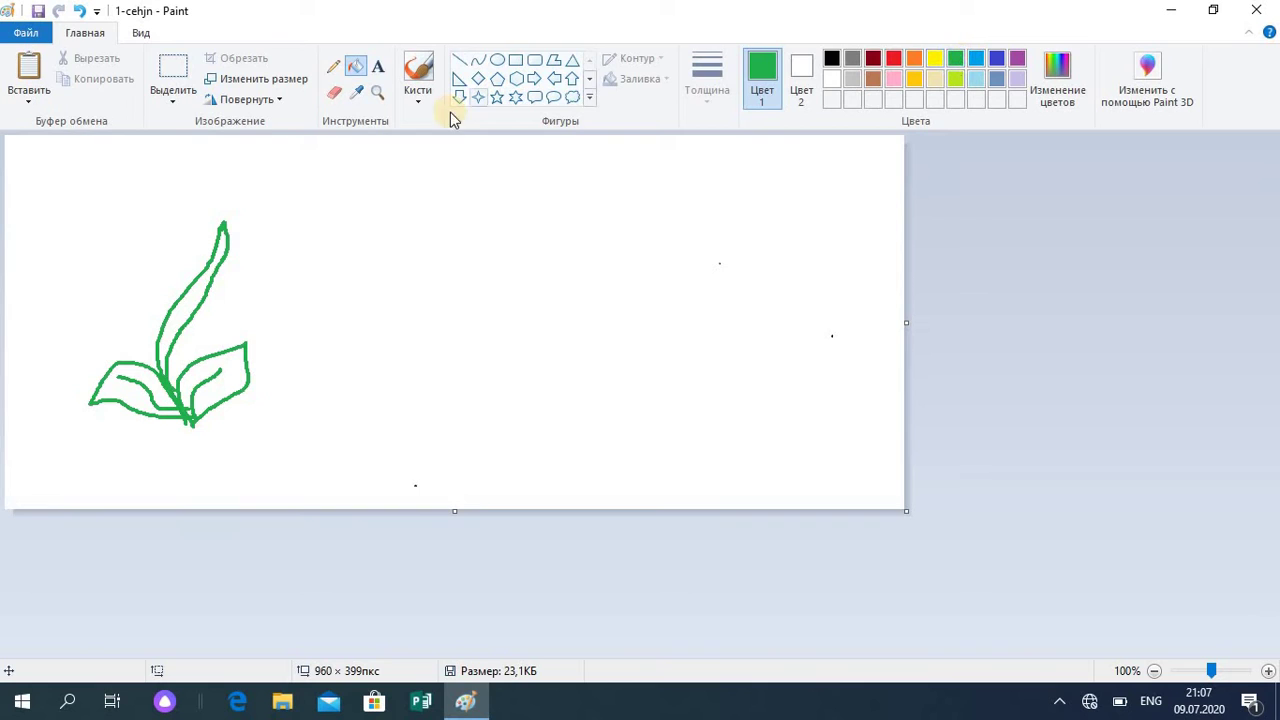
click(206, 284)
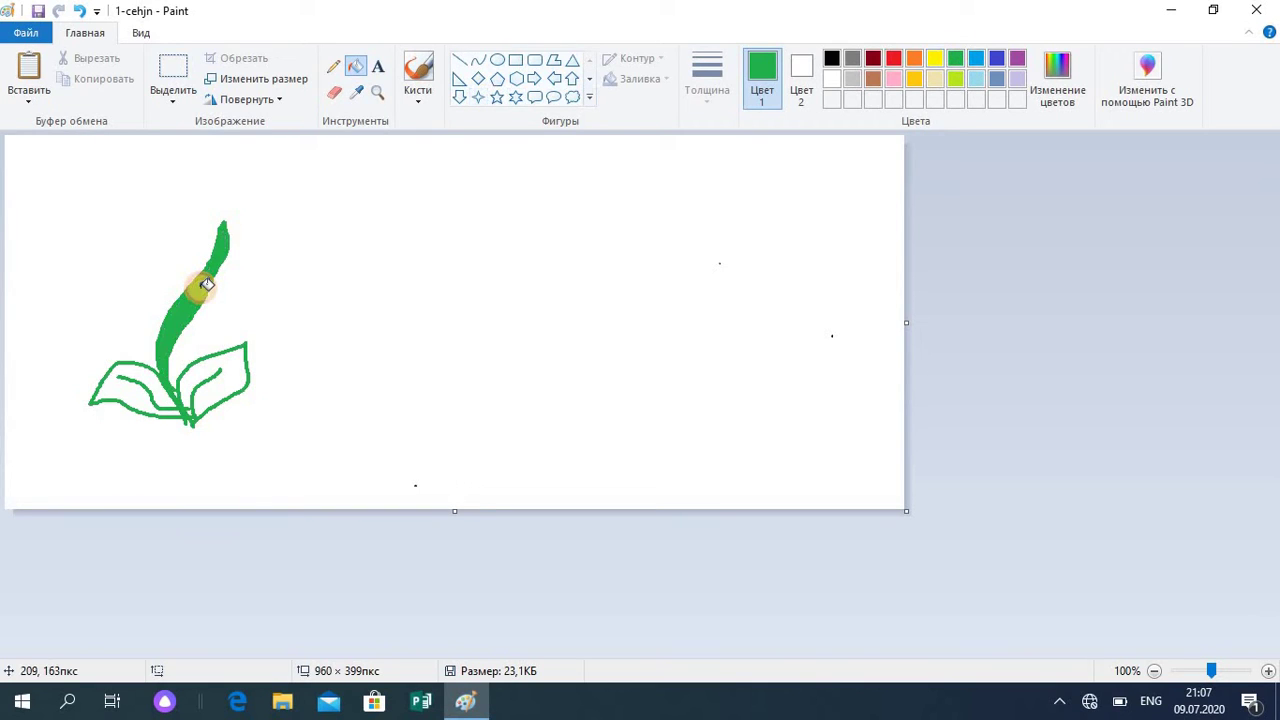
click(212, 373)
click(137, 373)
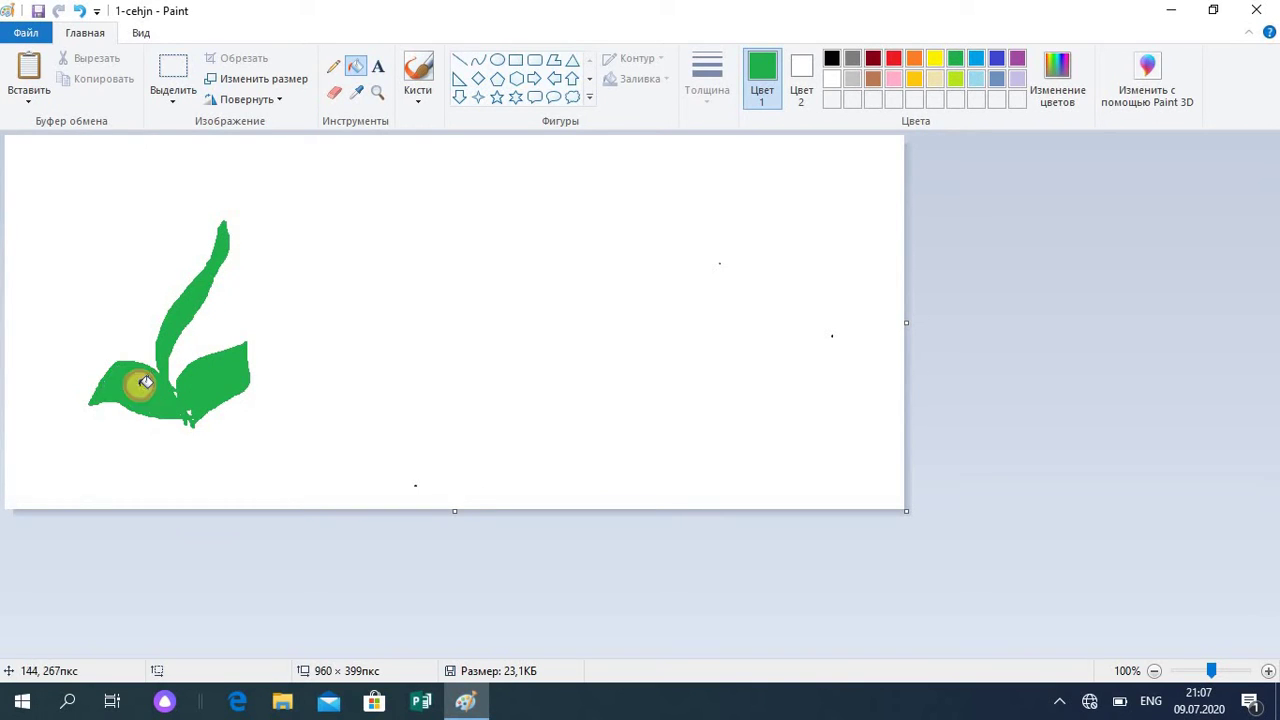
click(193, 411)
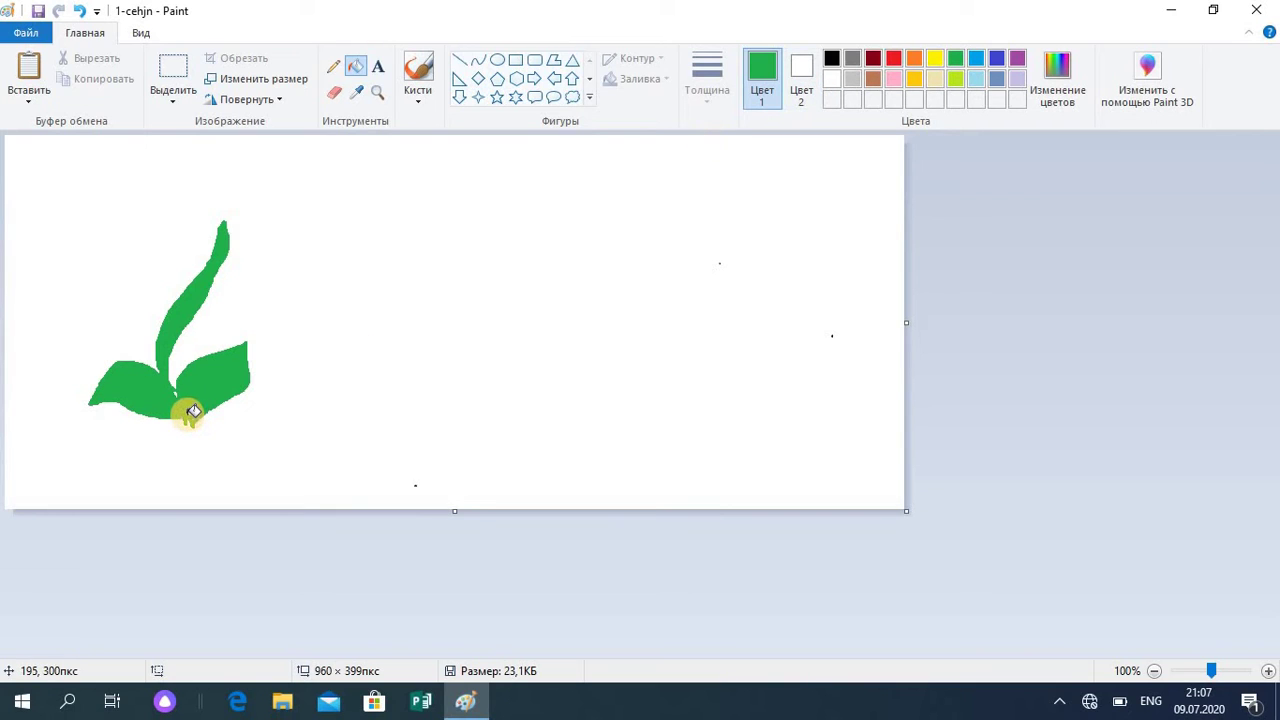
Step: Add the text "Гүлдөр", narrow its box to about 136 × 55 px, place it near the canvas's upper right and colour it turquoise blue
click(379, 69)
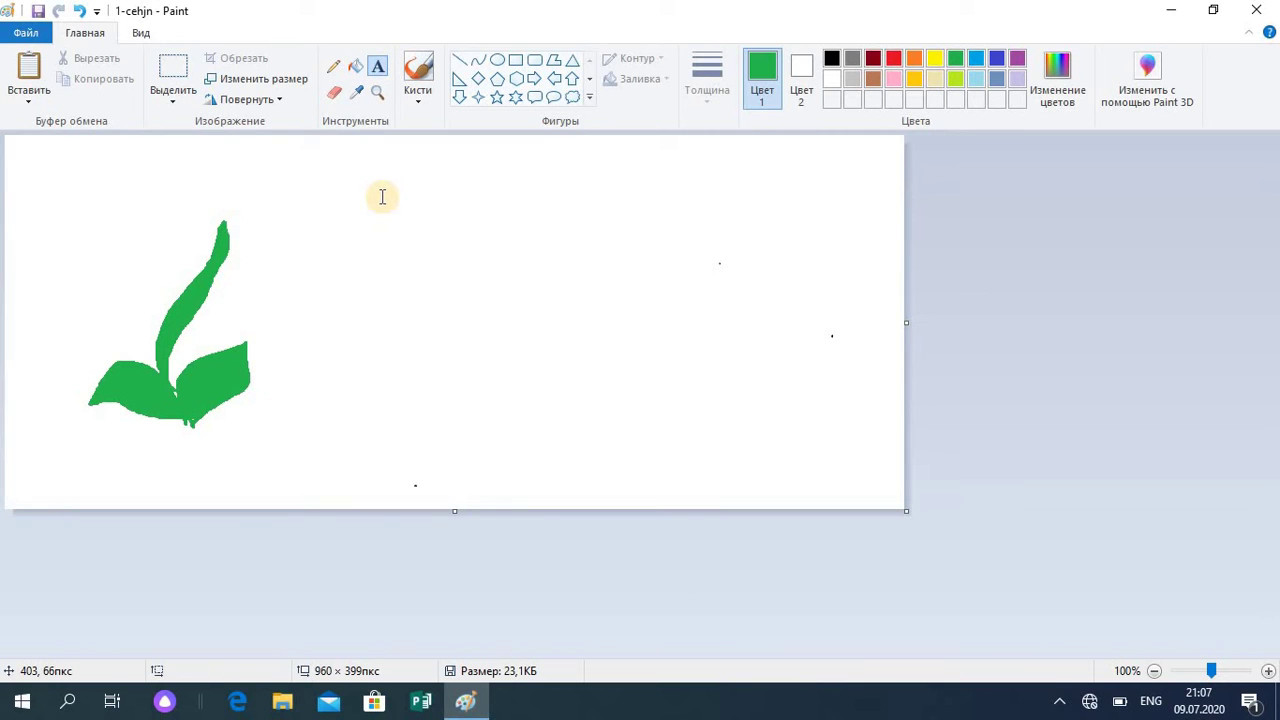
click(382, 196)
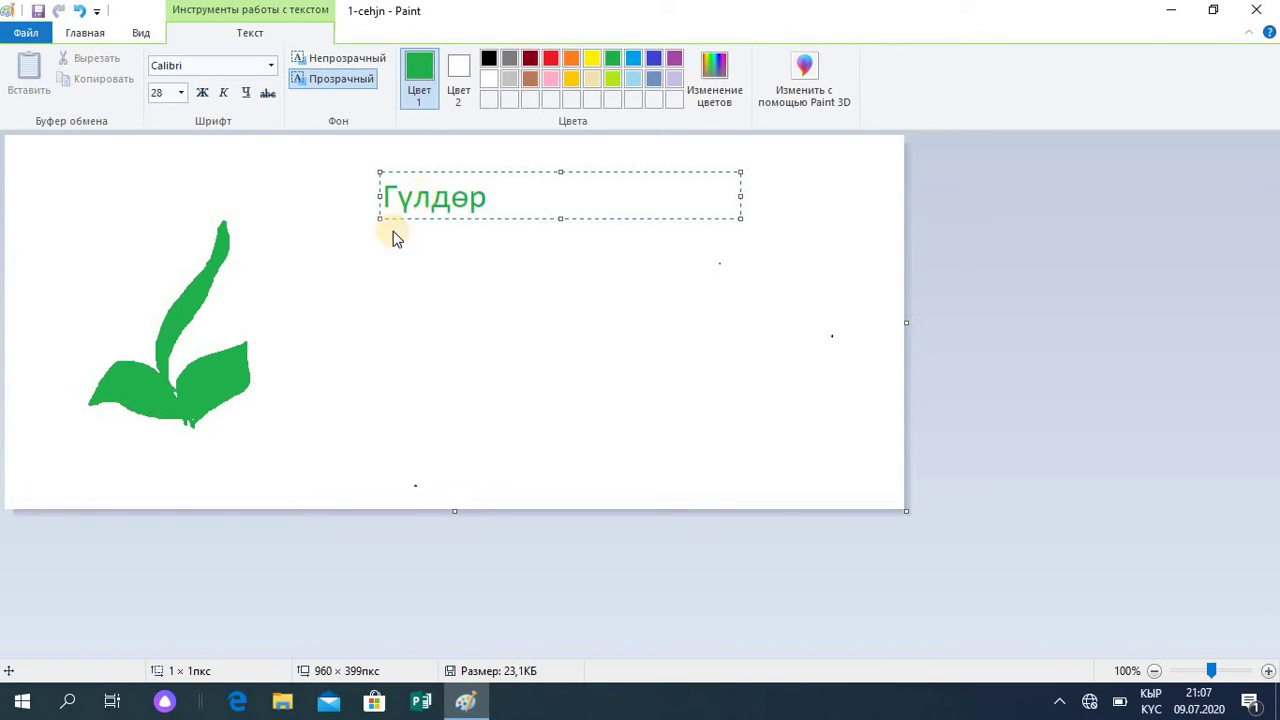
drag(740, 197, 692, 201)
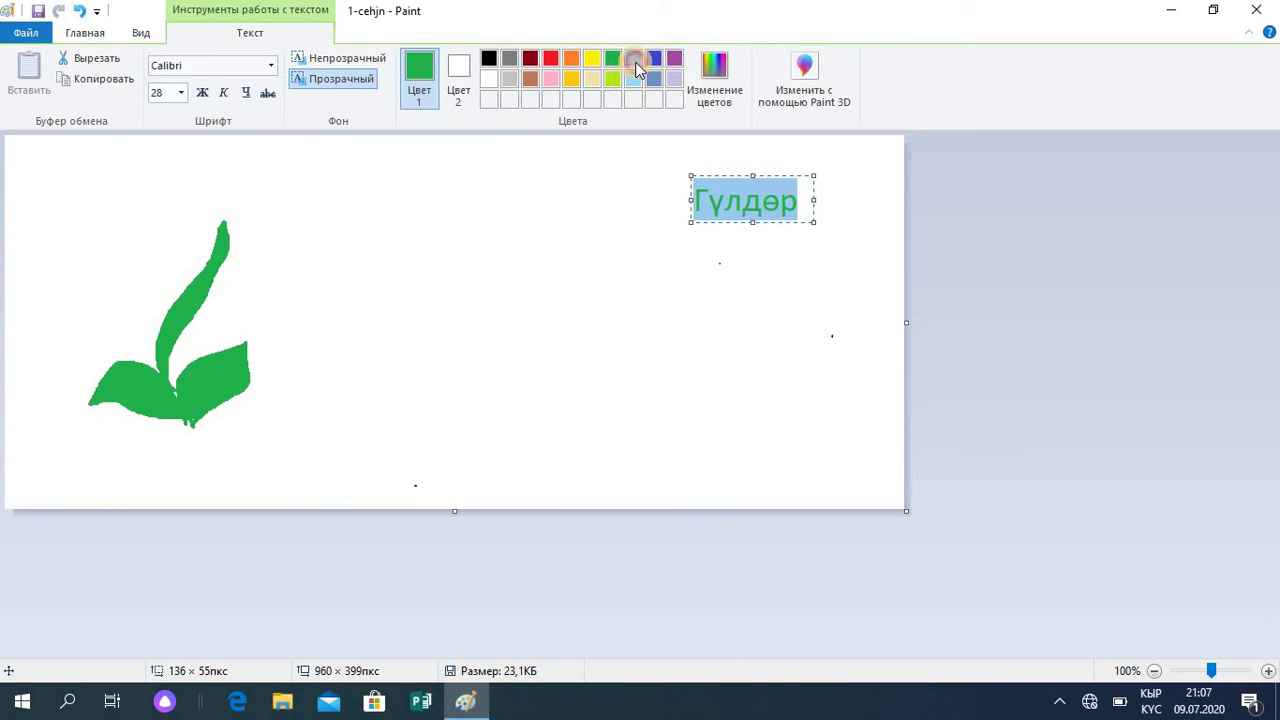
click(634, 60)
click(452, 162)
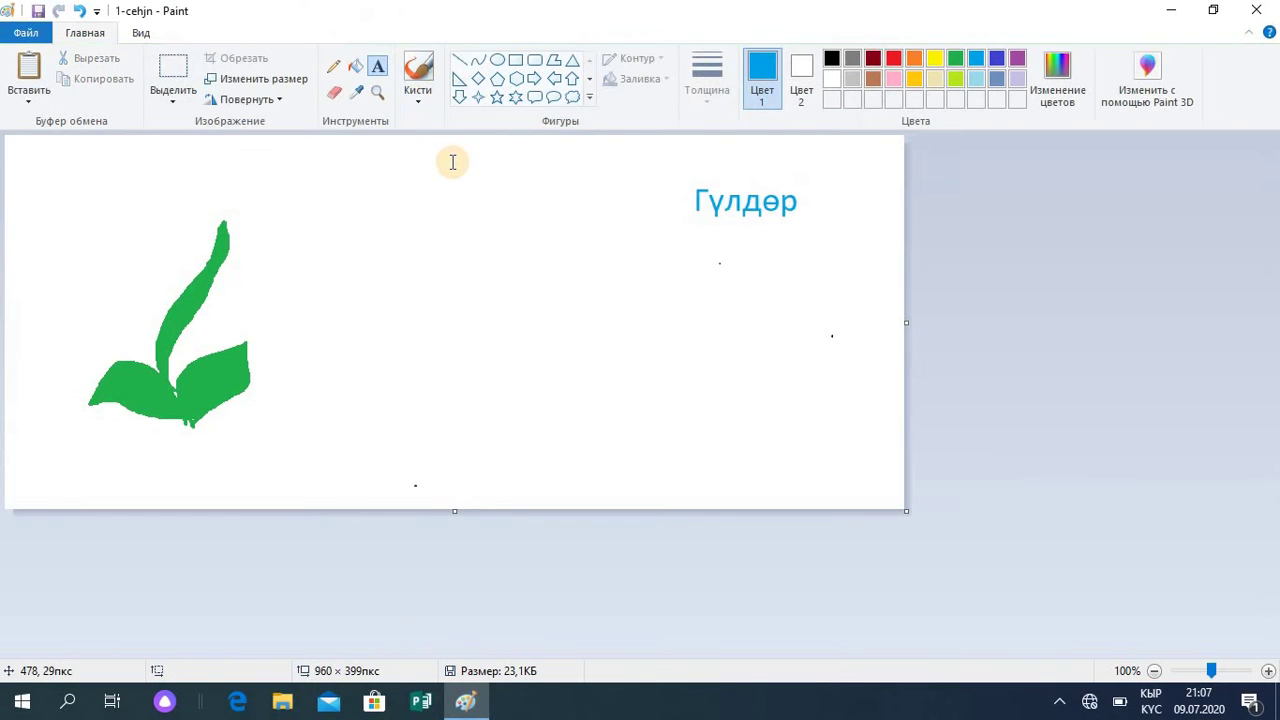
click(412, 180)
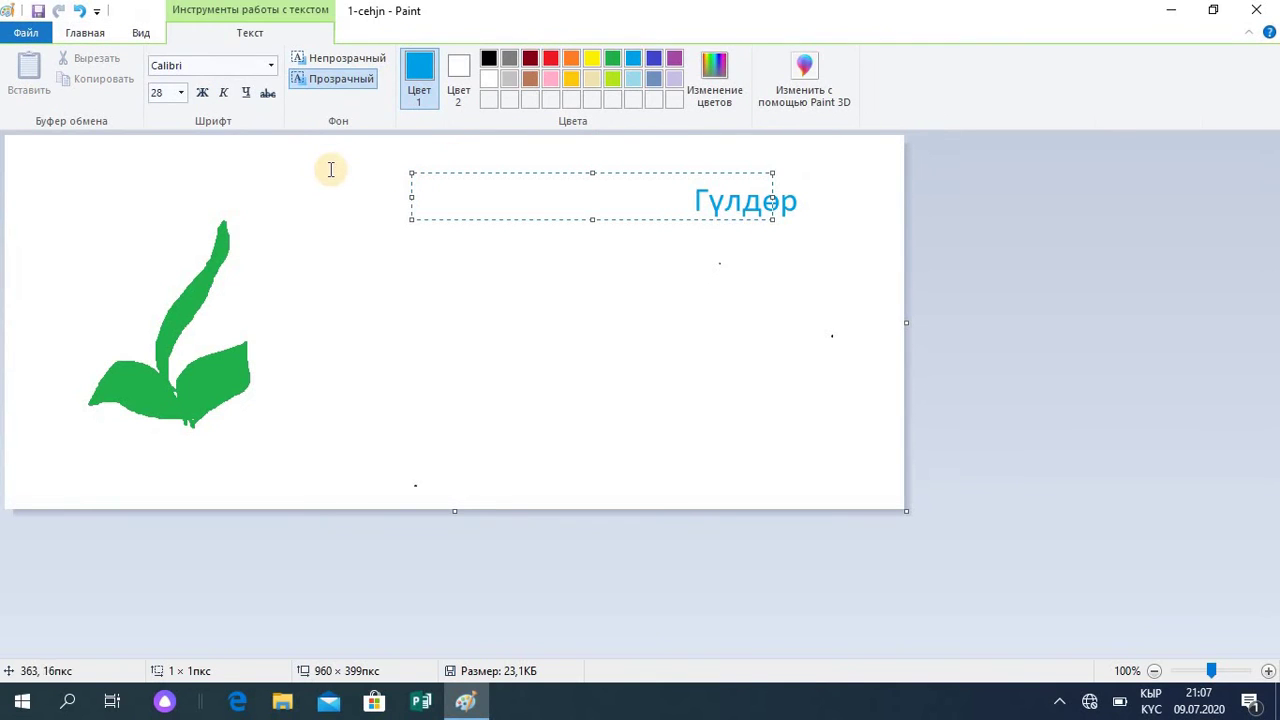
click(351, 210)
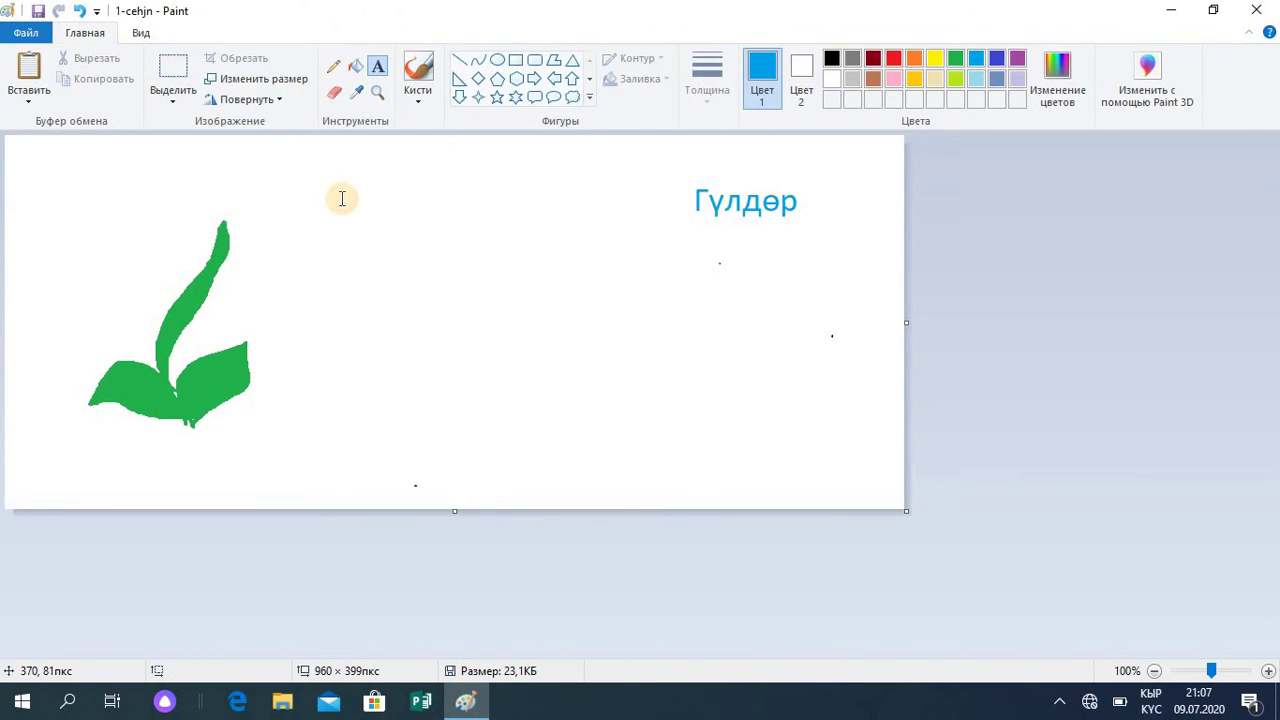
Step: Erase the upper part of the green stem, leaving a short tip above the leaves
click(335, 92)
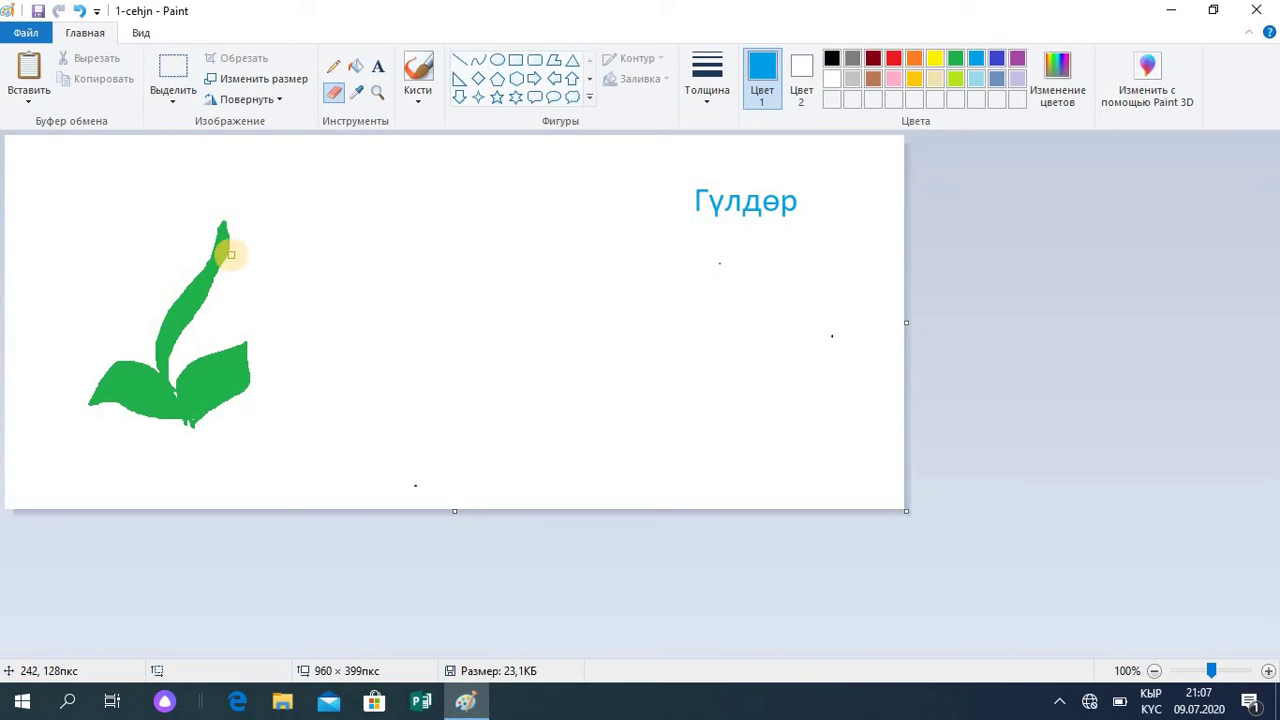
mouse_move(231, 254)
mouse_down()
mouse_move(224, 220)
mouse_move(200, 317)
mouse_move(197, 274)
mouse_up()
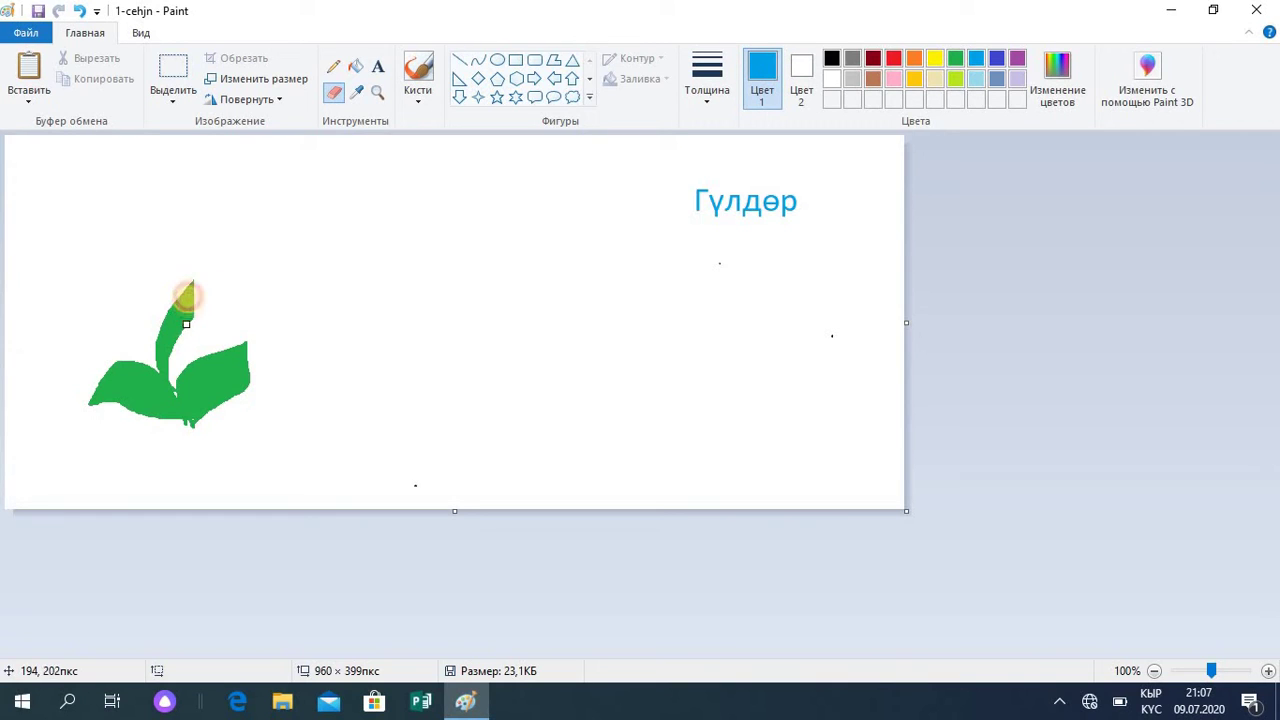
mouse_move(186, 324)
mouse_down()
mouse_move(189, 288)
mouse_move(177, 310)
mouse_move(177, 297)
mouse_up()
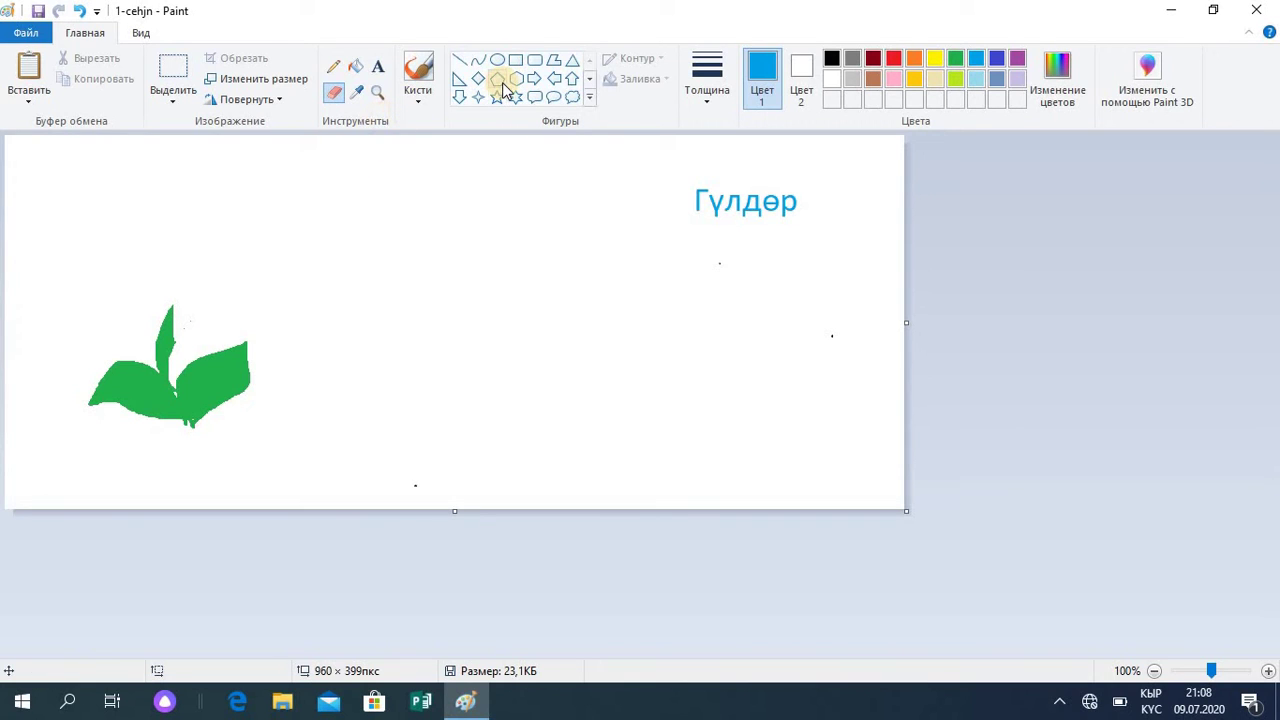
Step: Paint a spiral flower head above the stem with the Airbrush (Распылитель) in indigo
click(416, 101)
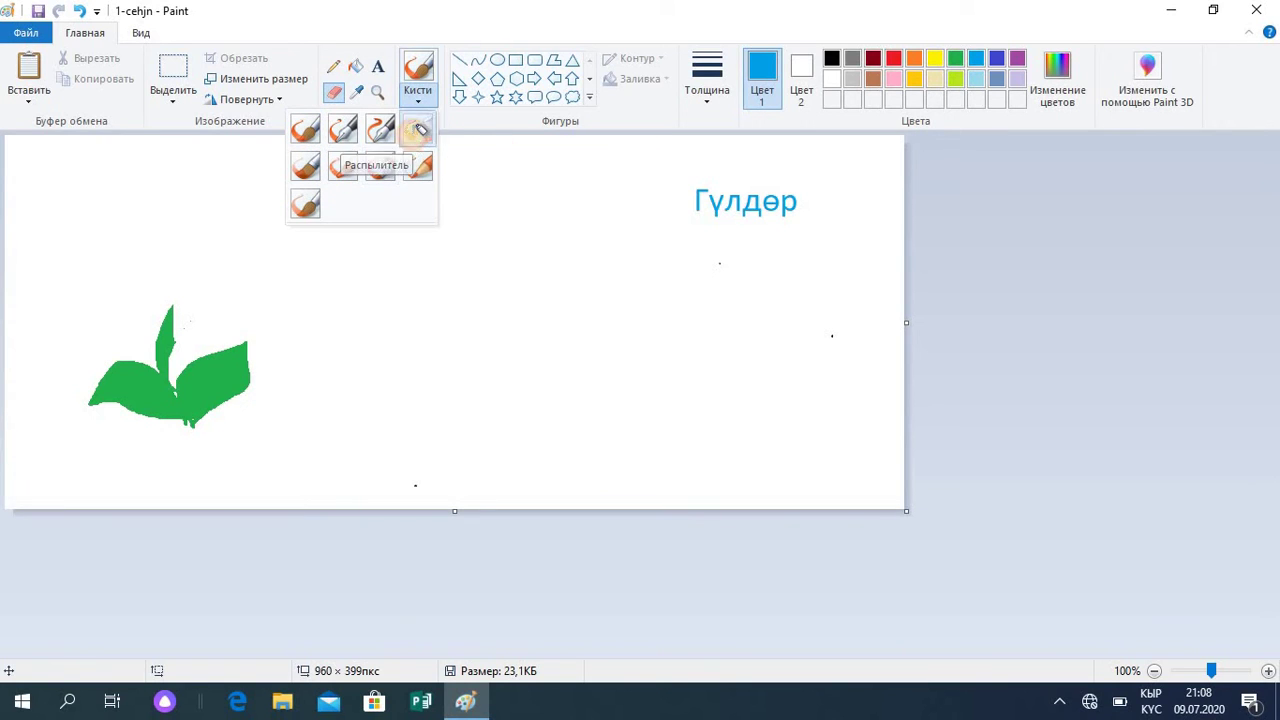
click(416, 138)
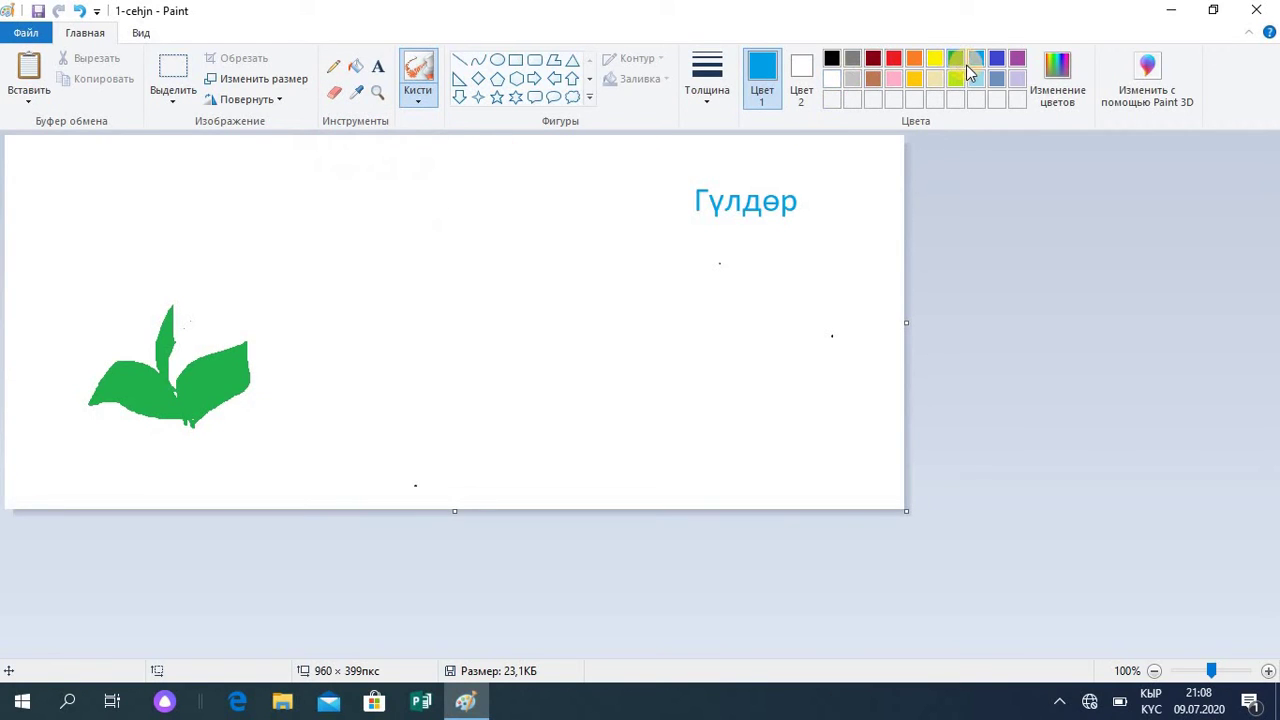
click(997, 58)
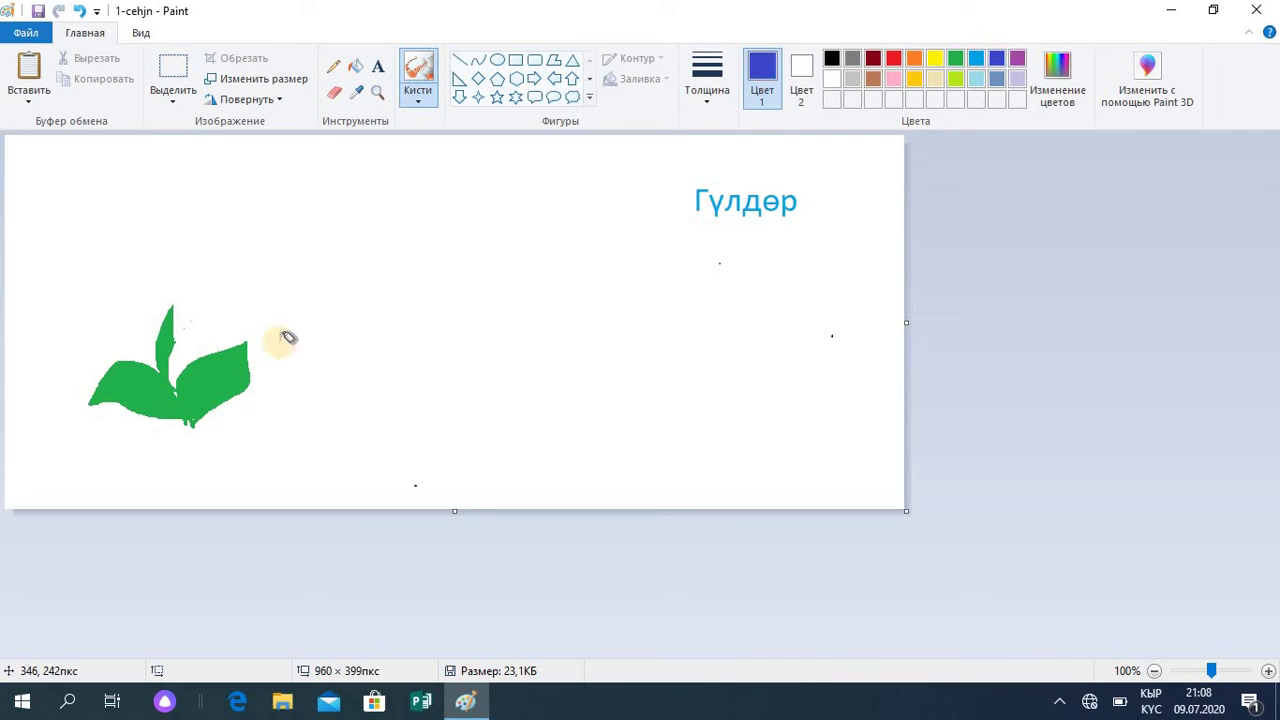
mouse_move(168, 304)
mouse_down()
mouse_move(150, 268)
mouse_move(207, 231)
mouse_move(238, 251)
mouse_move(245, 285)
mouse_move(203, 303)
mouse_move(168, 276)
mouse_move(207, 256)
mouse_move(200, 285)
mouse_move(189, 266)
mouse_move(207, 276)
mouse_up()
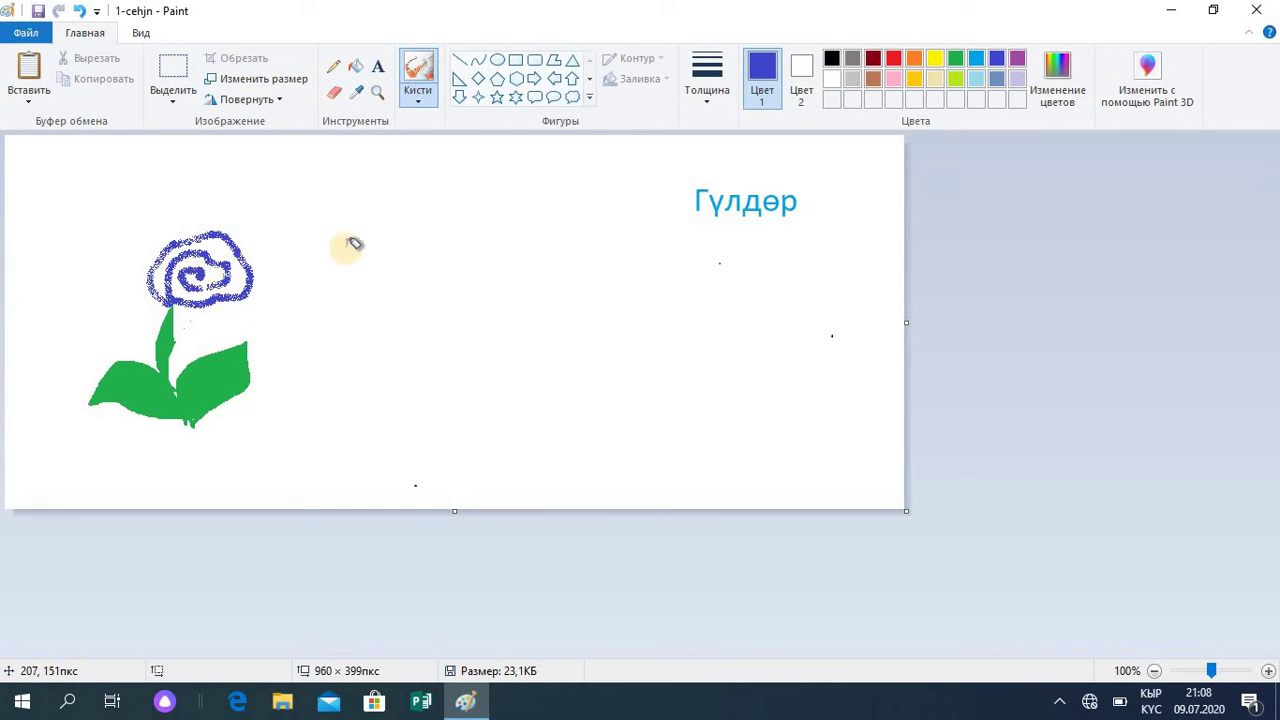
Step: Draw an indigo rose-like outline with the second calligraphy brush between the flower and the text, and undo the stray mark beside it
click(419, 100)
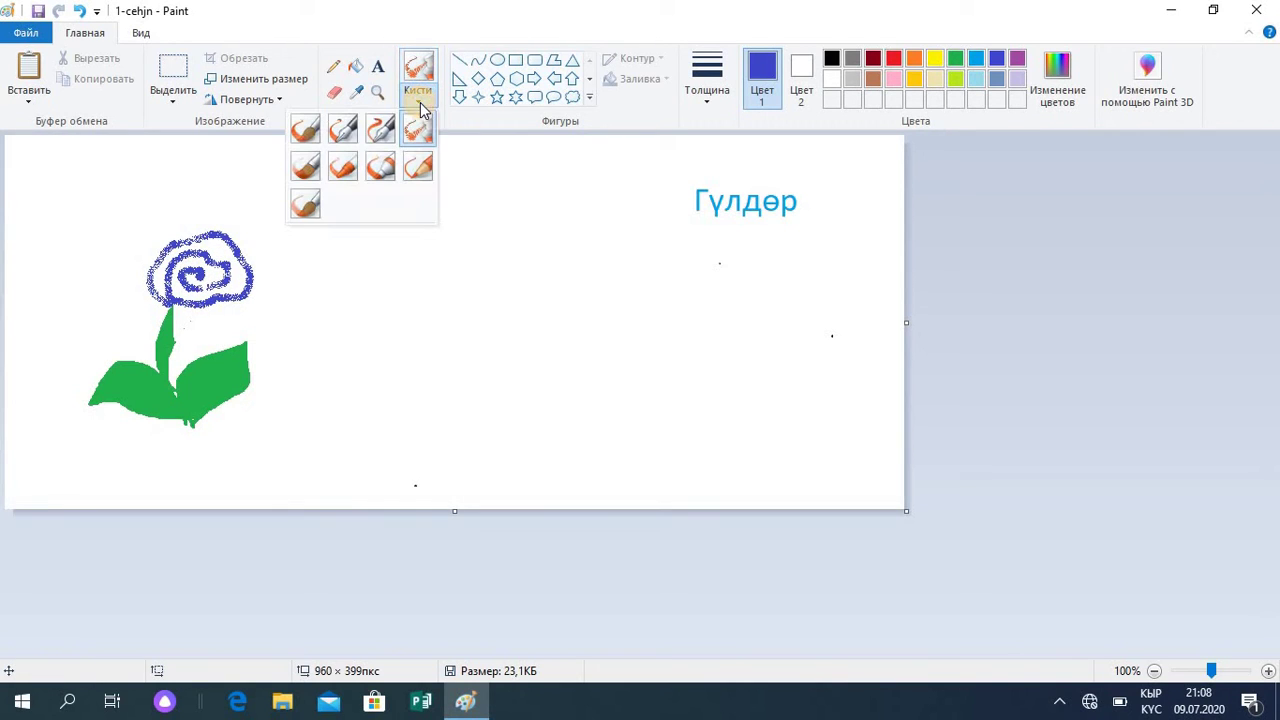
click(380, 128)
mouse_move(390, 289)
mouse_down()
mouse_move(374, 248)
mouse_move(418, 259)
mouse_move(434, 288)
mouse_move(417, 310)
mouse_move(365, 318)
mouse_move(346, 295)
mouse_move(385, 292)
mouse_move(346, 262)
mouse_move(368, 229)
mouse_move(447, 263)
mouse_move(441, 300)
mouse_move(423, 305)
mouse_move(454, 289)
mouse_up()
click(581, 278)
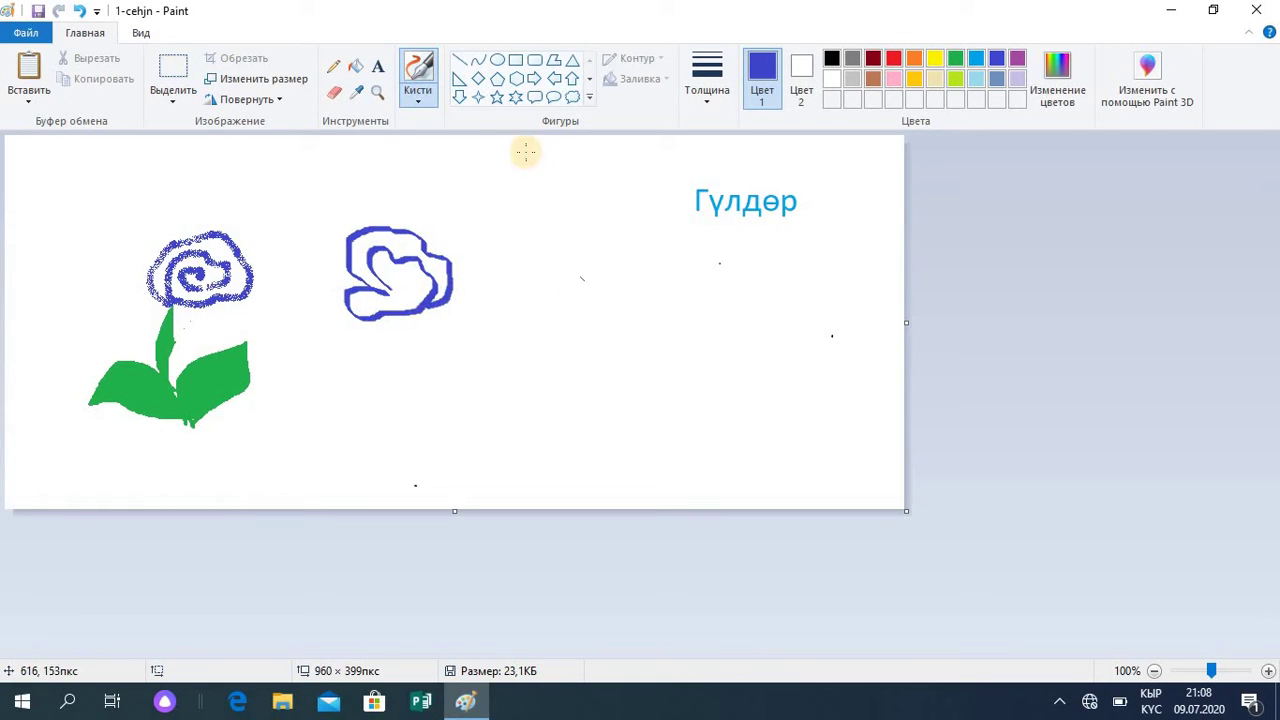
key(ctrl+z)
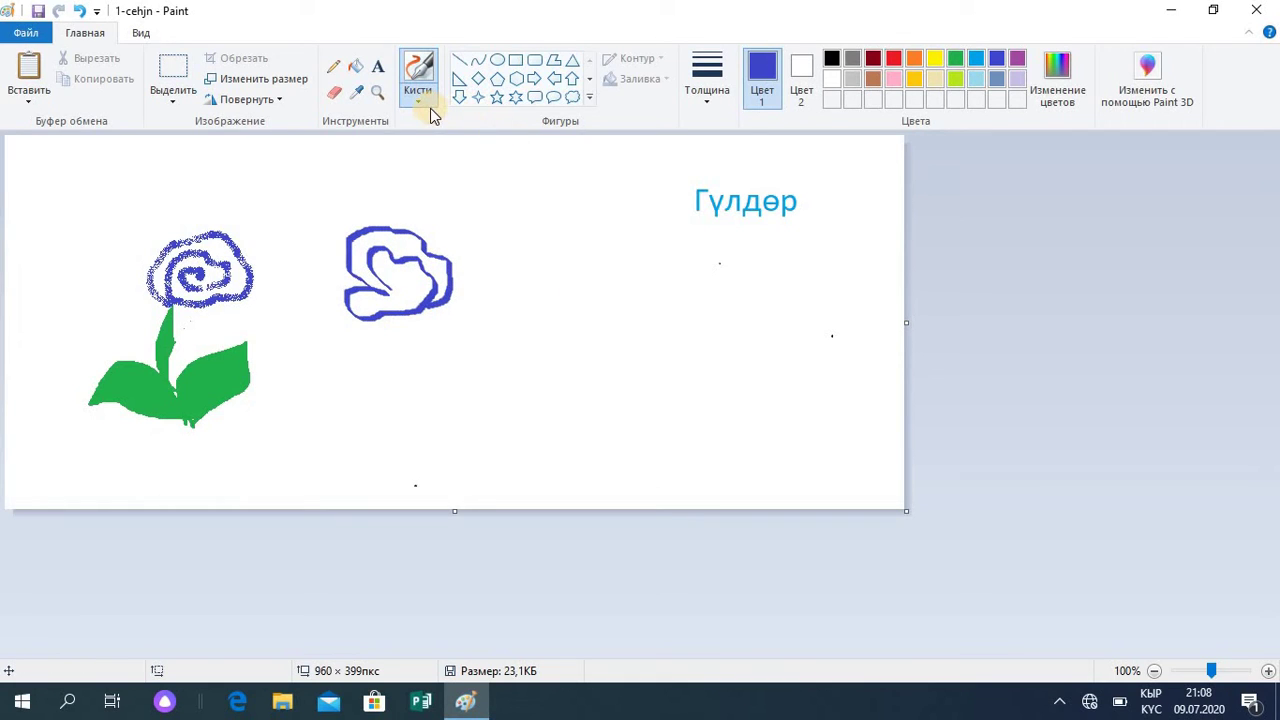
Step: Draw a six-pointed star of about 82 × 88 px beside the rose outline and colour its outline yellow
click(591, 104)
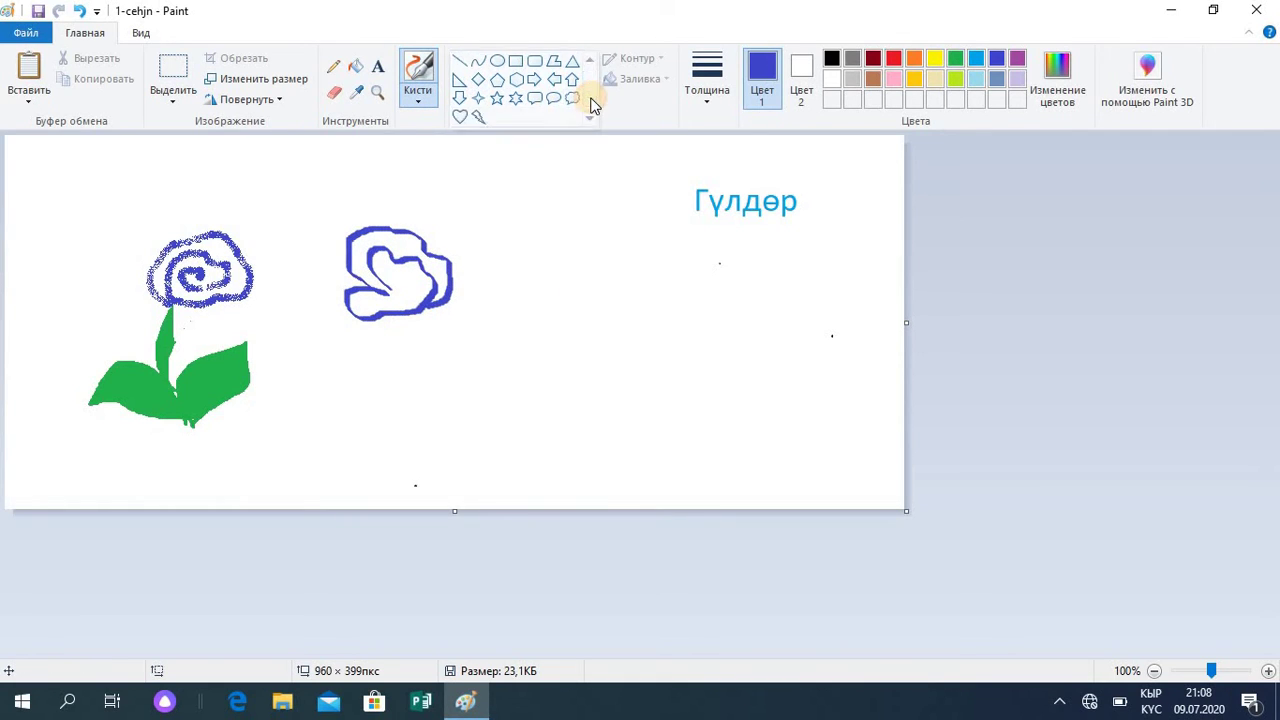
click(521, 101)
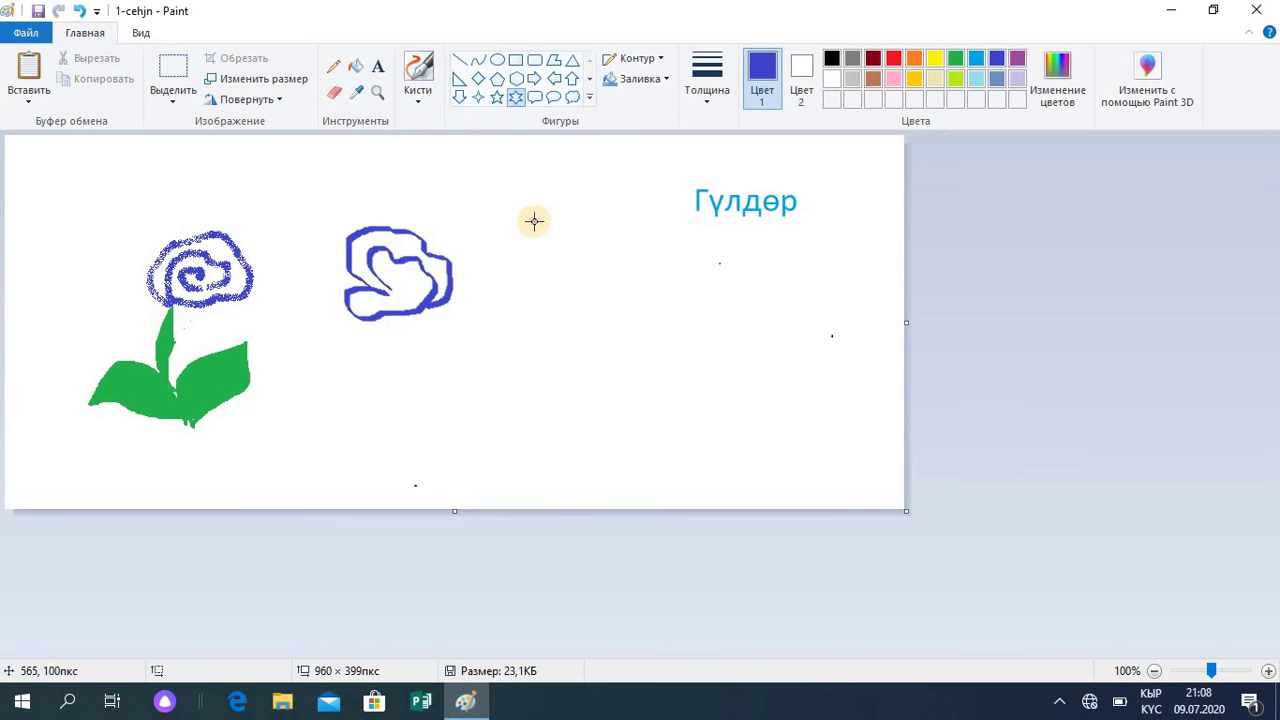
drag(533, 220, 610, 302)
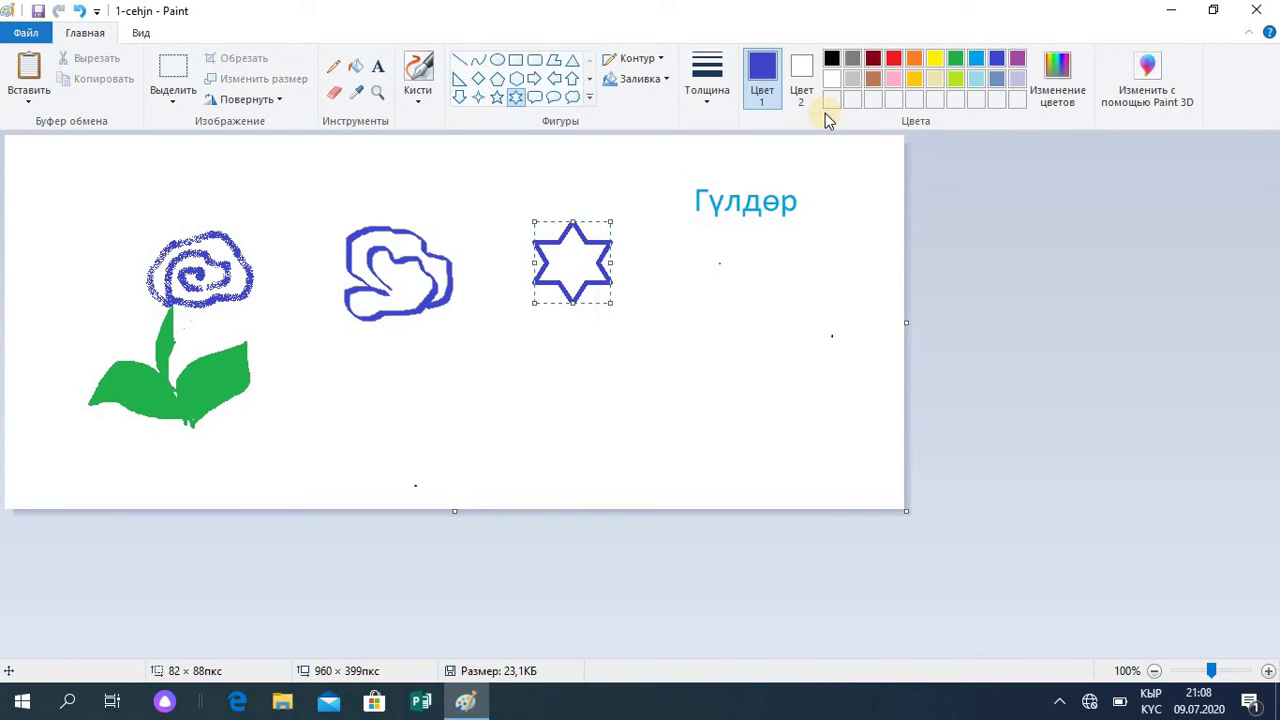
click(870, 62)
click(938, 58)
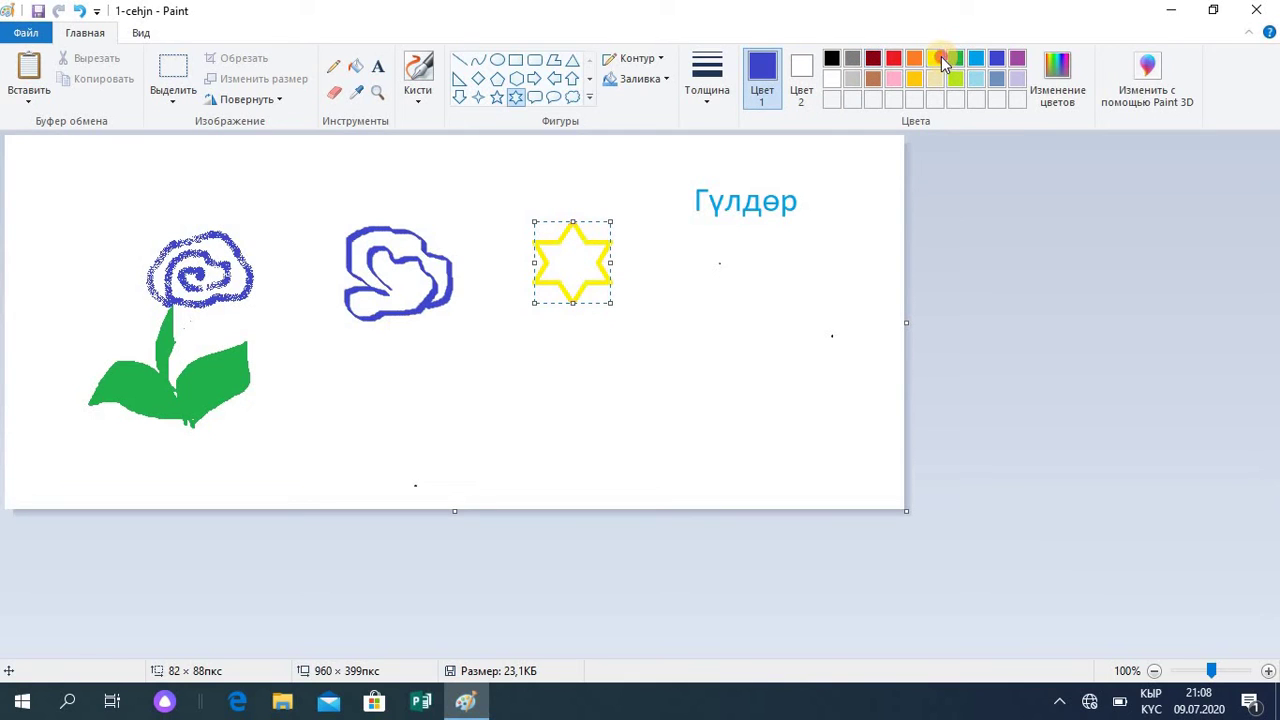
Step: Fill the inside of the six-pointed star with turquoise blue
click(356, 66)
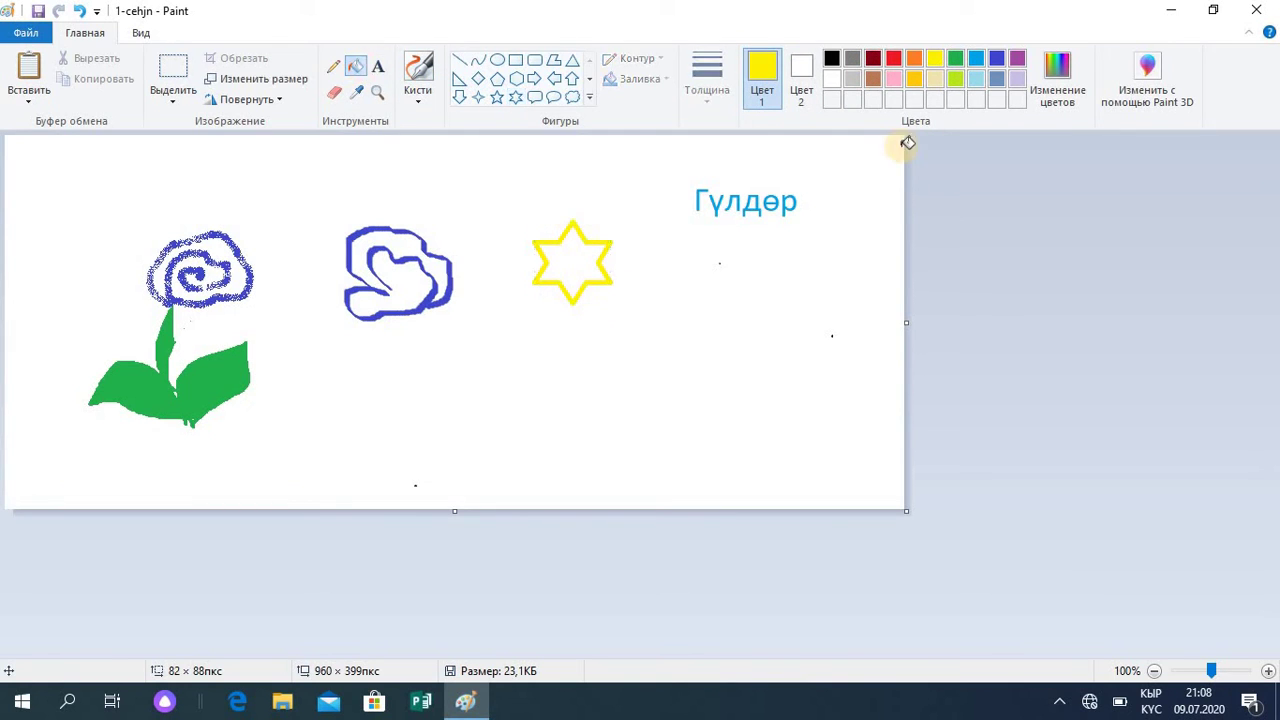
click(978, 60)
click(597, 264)
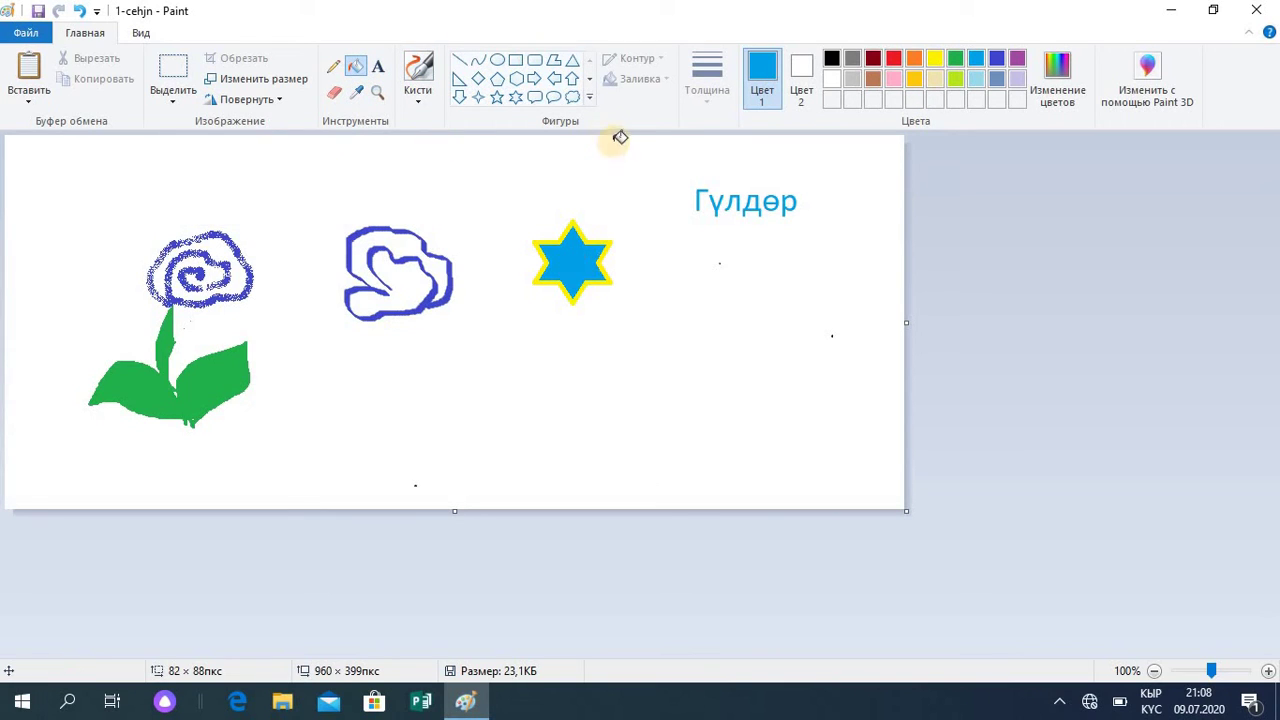
Step: Draw a cloud callout above the flower and the rose outline, and heighten it to about 174 × 69 px
click(573, 100)
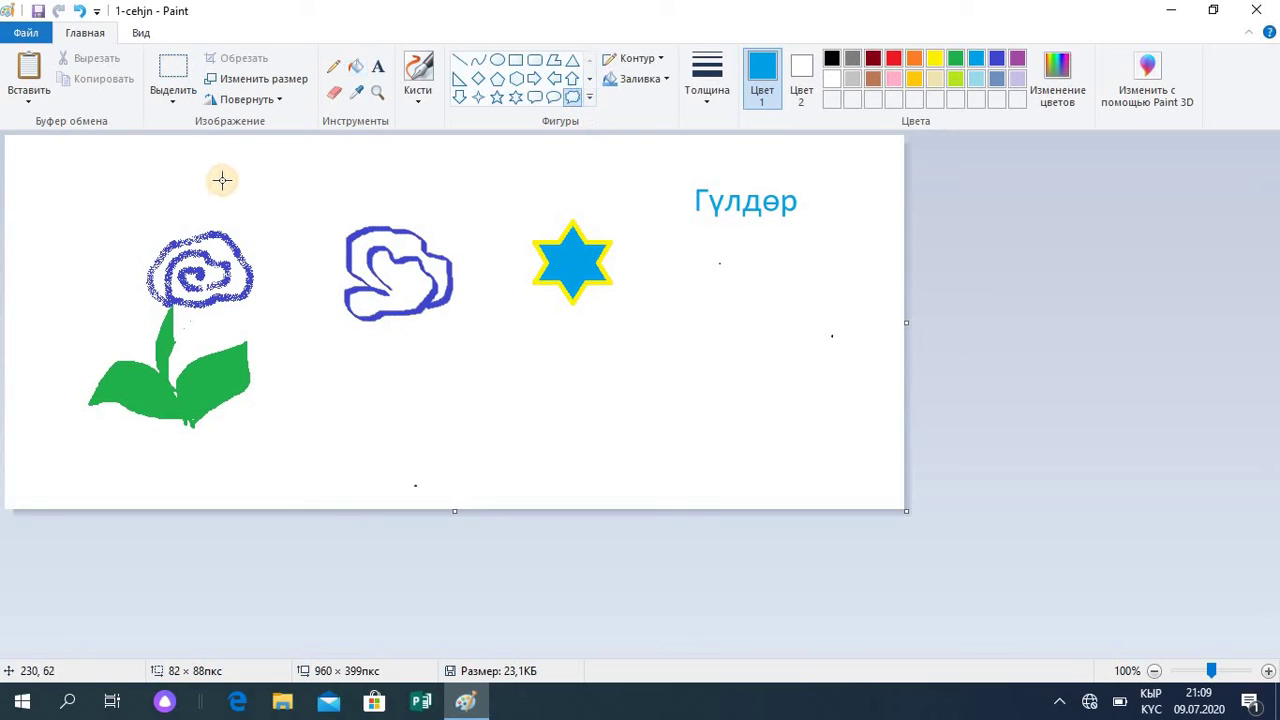
drag(216, 177, 386, 219)
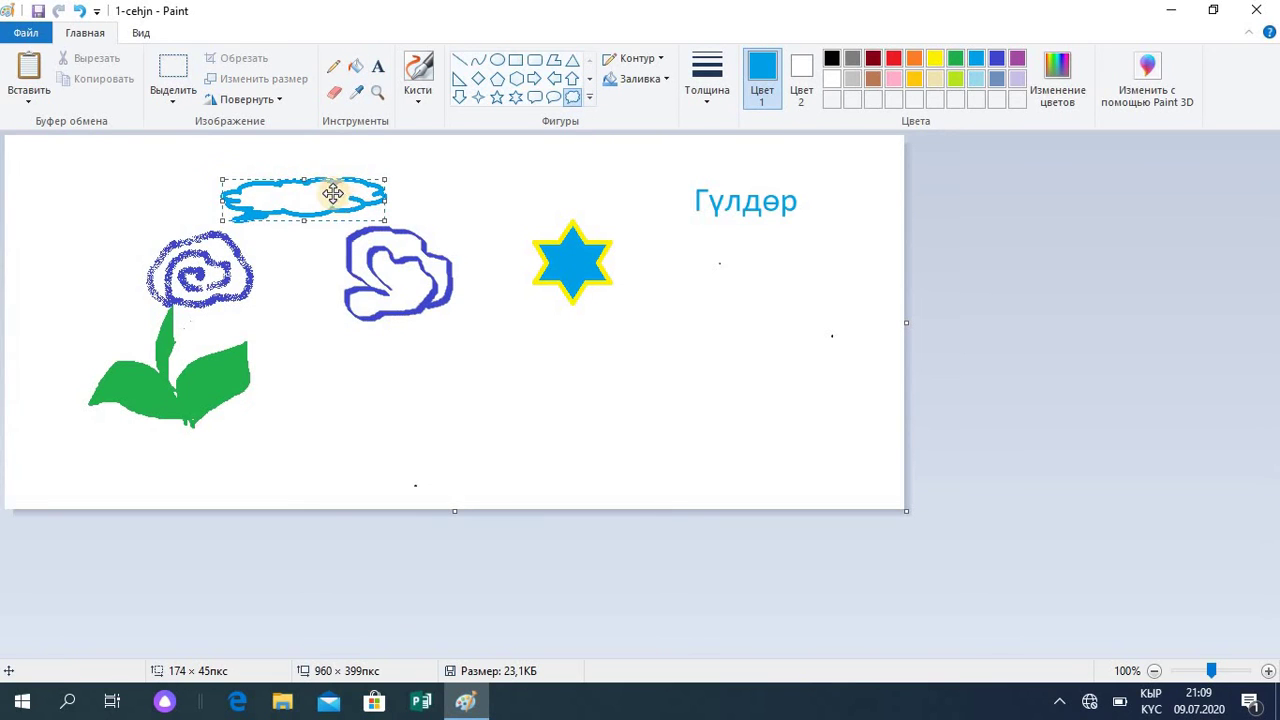
drag(307, 163, 306, 155)
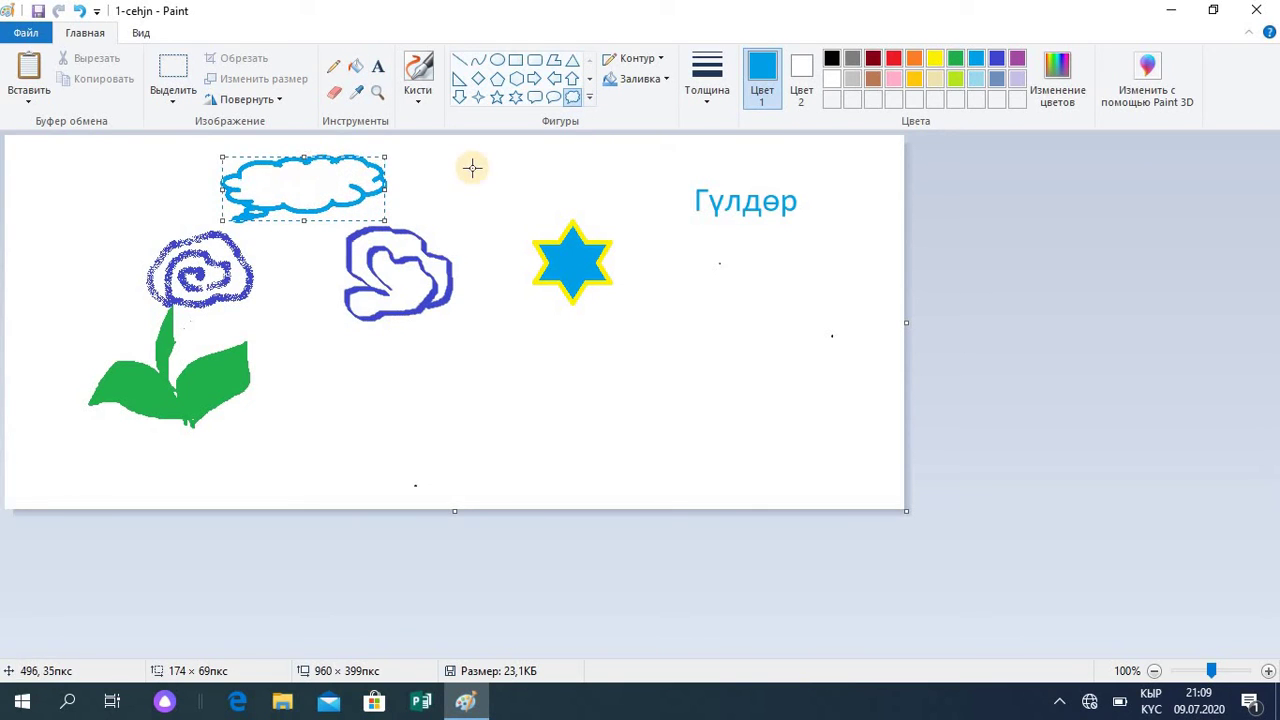
Step: Give the cloud callout's outline the second-thinnest line thickness and an orange colour
click(711, 107)
click(698, 124)
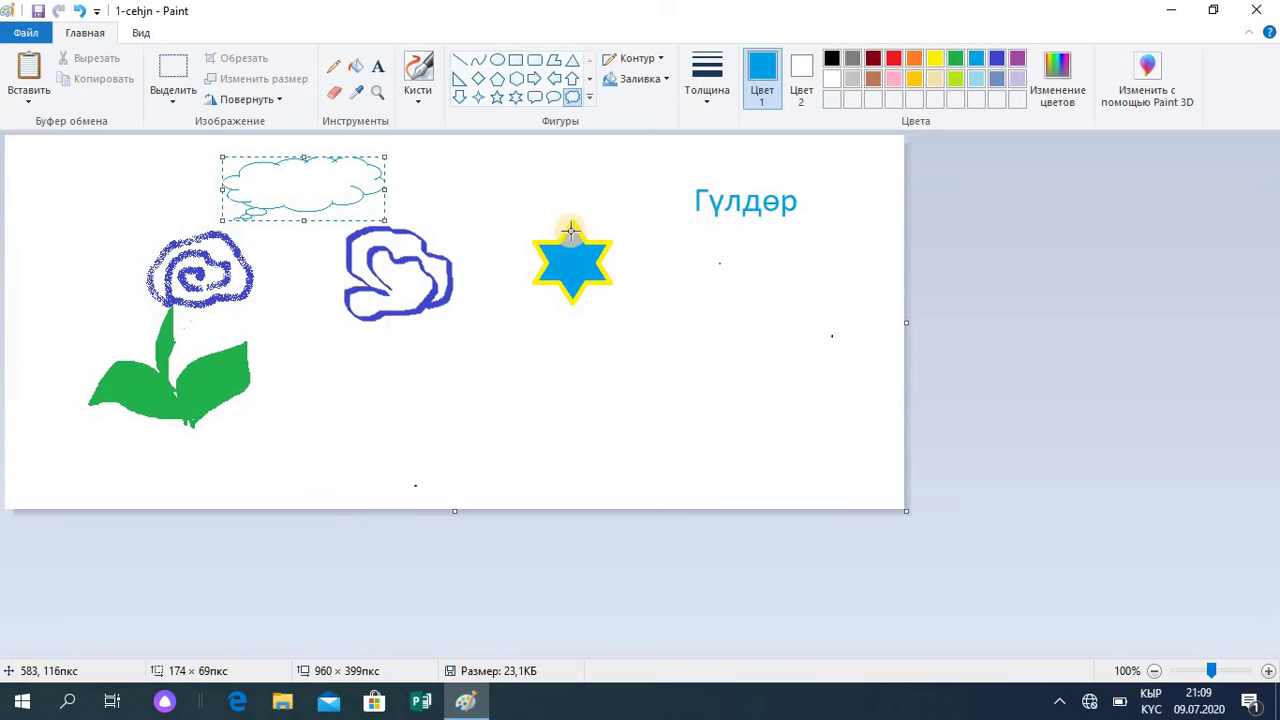
click(705, 97)
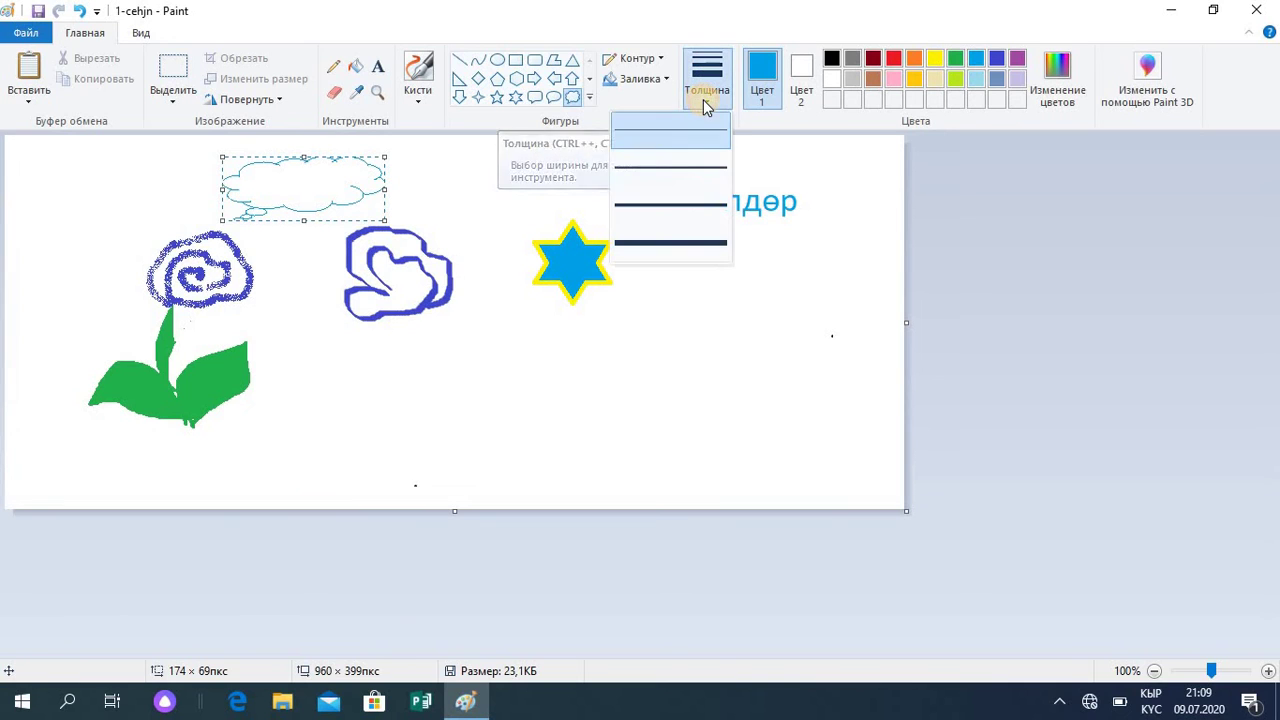
click(681, 170)
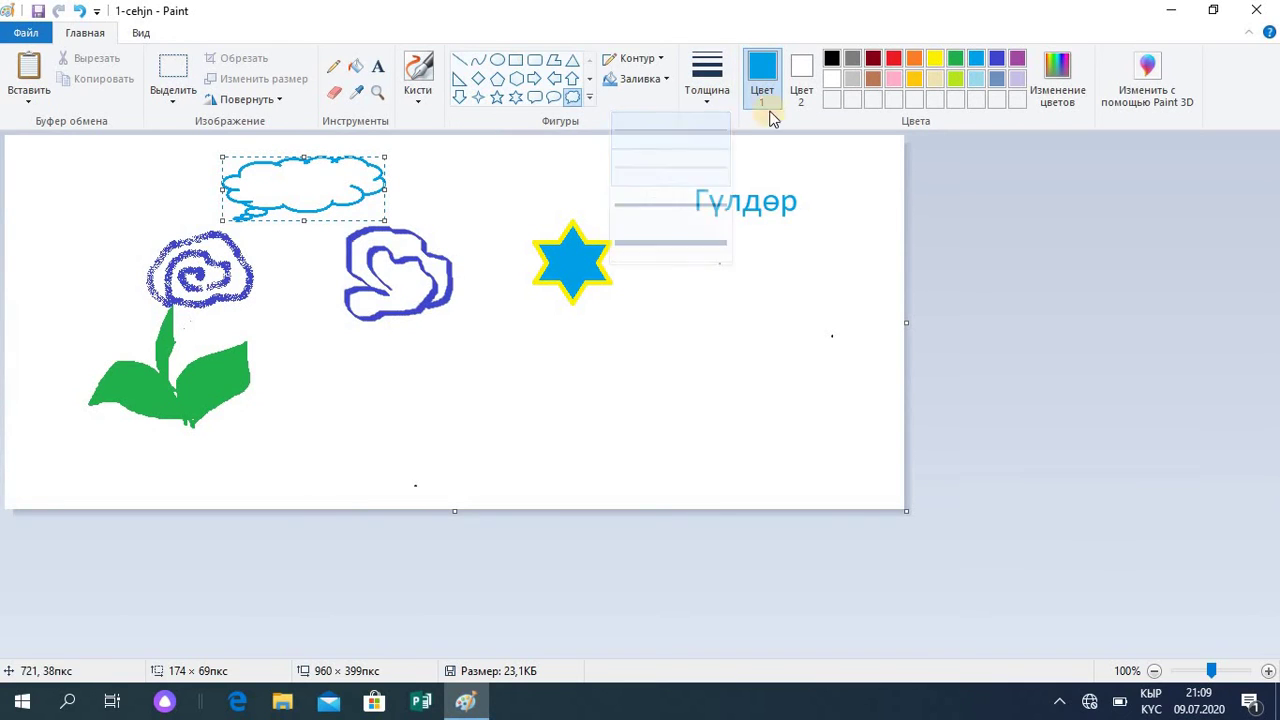
click(914, 59)
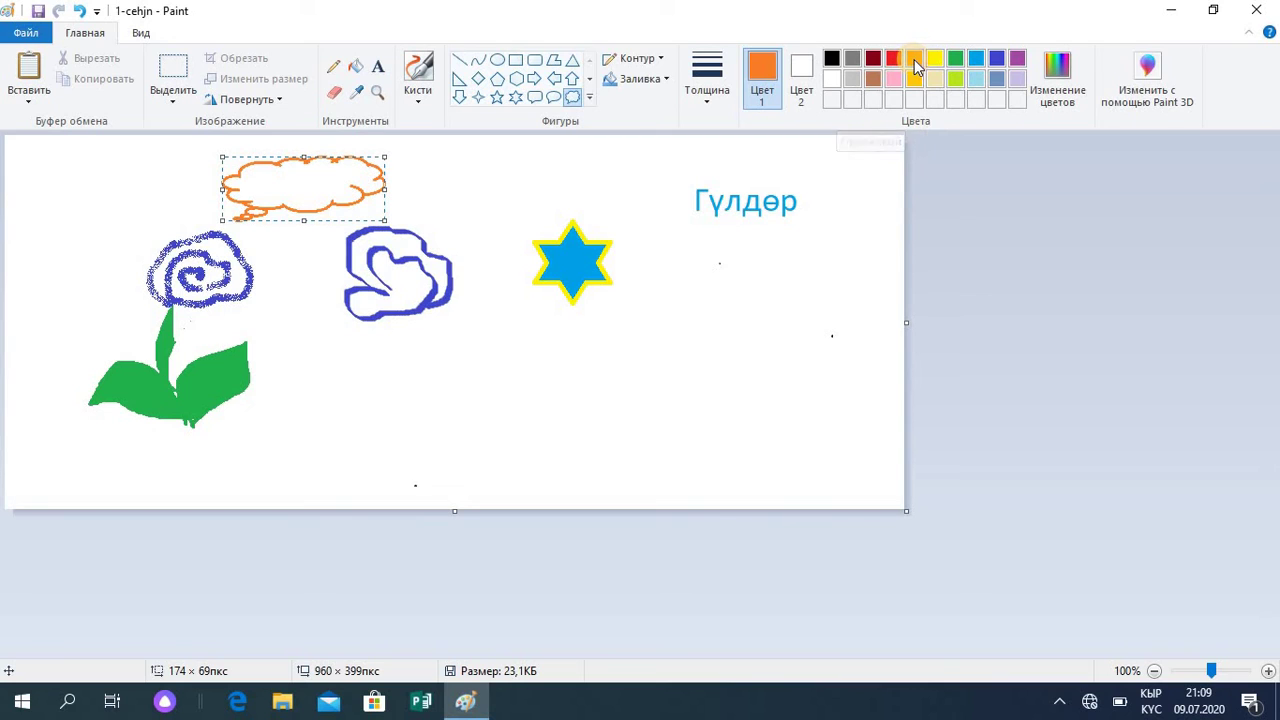
Step: Fill the main body of the cloud callout with purple
click(358, 67)
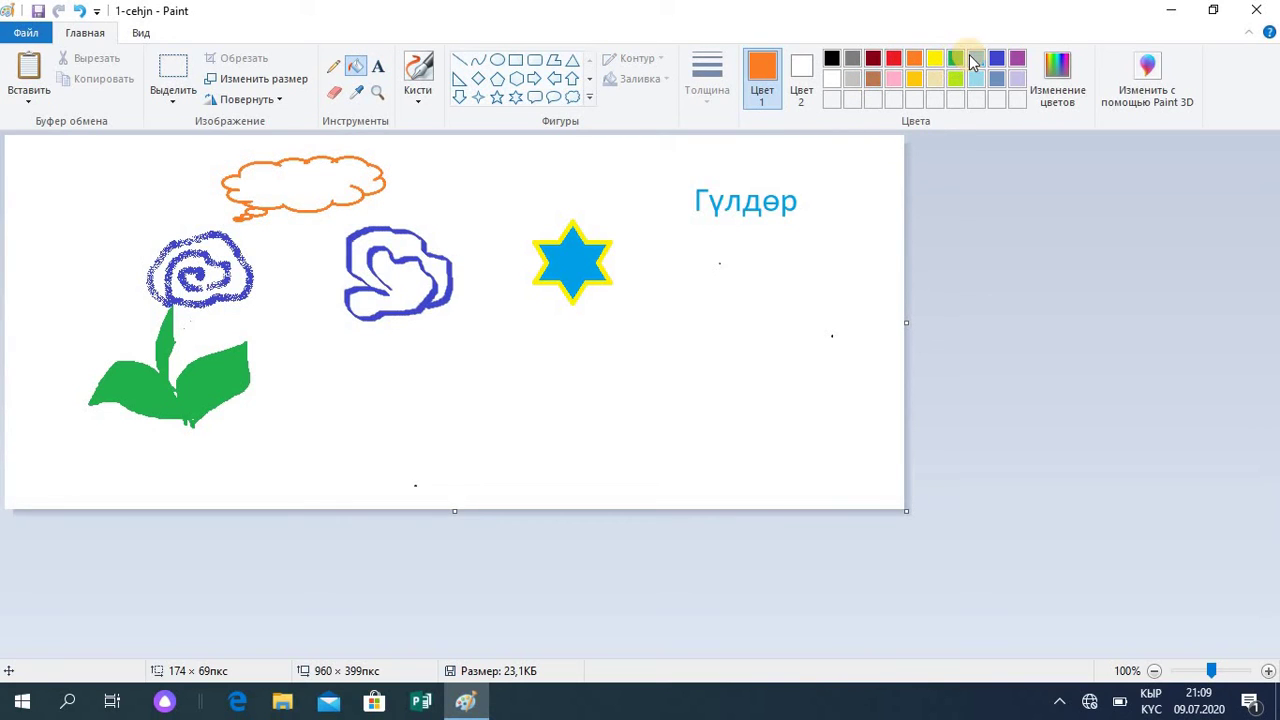
click(1017, 59)
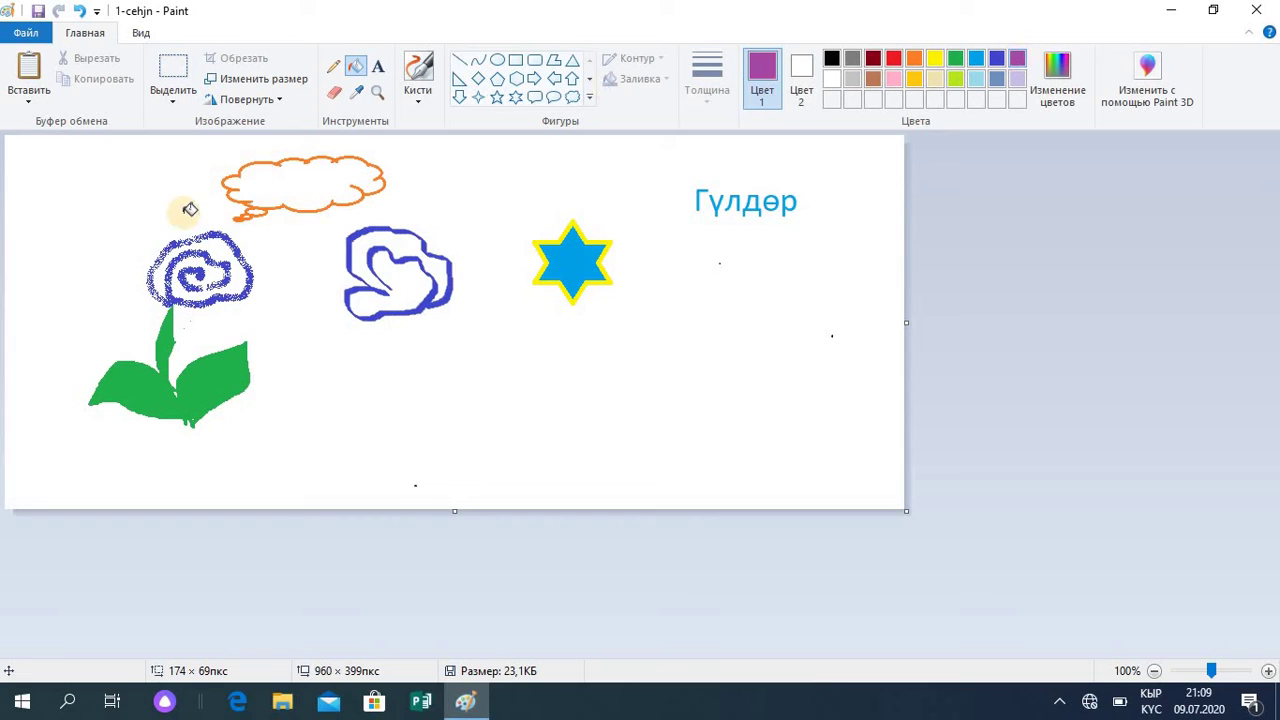
click(282, 187)
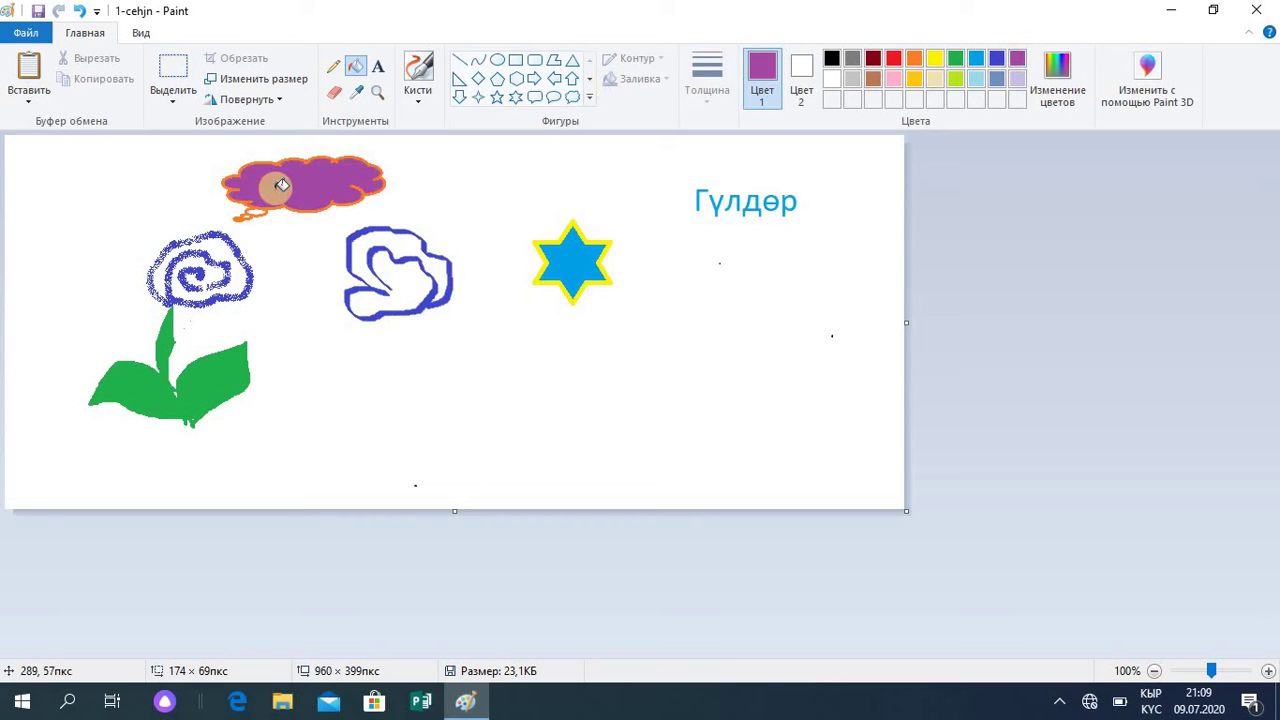
Step: Sketch a long irregular outline in purple with the Pencil below the rose and star, leaving a small gap in it
click(336, 66)
mouse_move(384, 390)
mouse_down()
mouse_move(468, 366)
mouse_move(549, 368)
mouse_up()
mouse_move(627, 376)
mouse_down()
mouse_move(500, 419)
mouse_move(447, 444)
mouse_move(393, 441)
mouse_move(385, 412)
mouse_move(348, 399)
mouse_move(384, 378)
mouse_up()
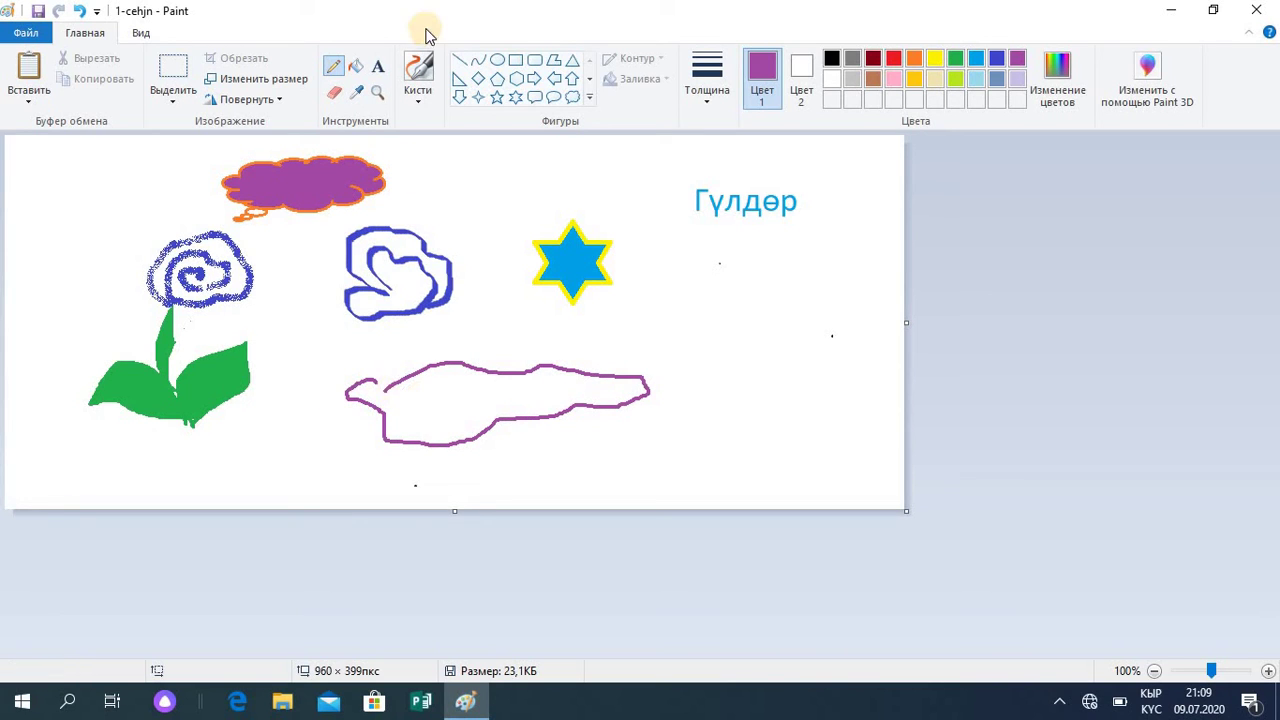
Step: Choose yellow, try to fill the unclosed purple outline with it, and undo the fill
click(357, 67)
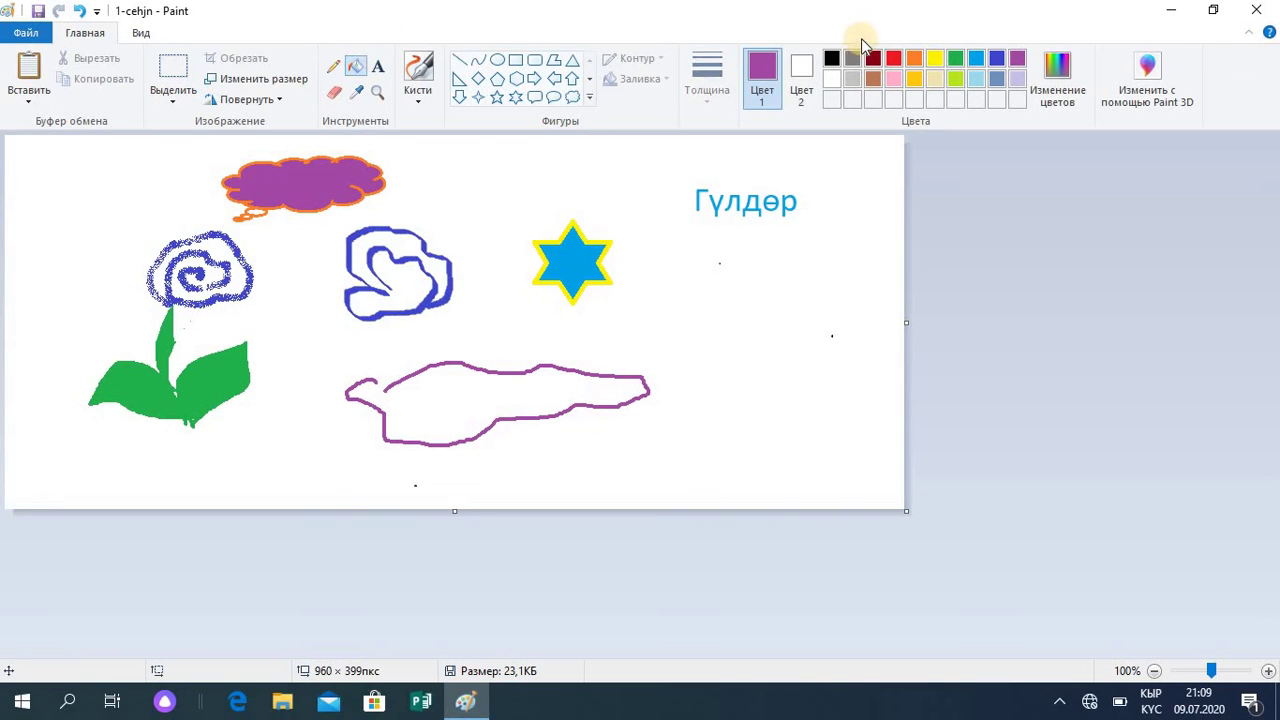
click(939, 59)
click(510, 377)
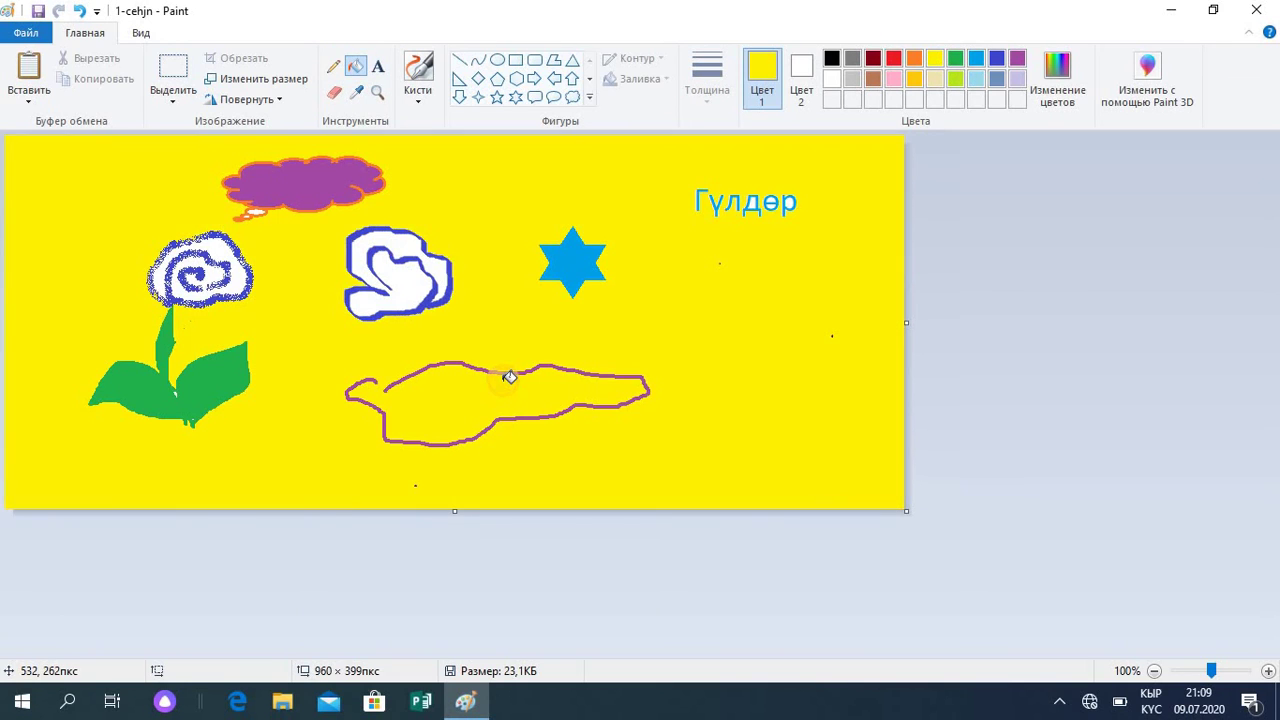
click(81, 14)
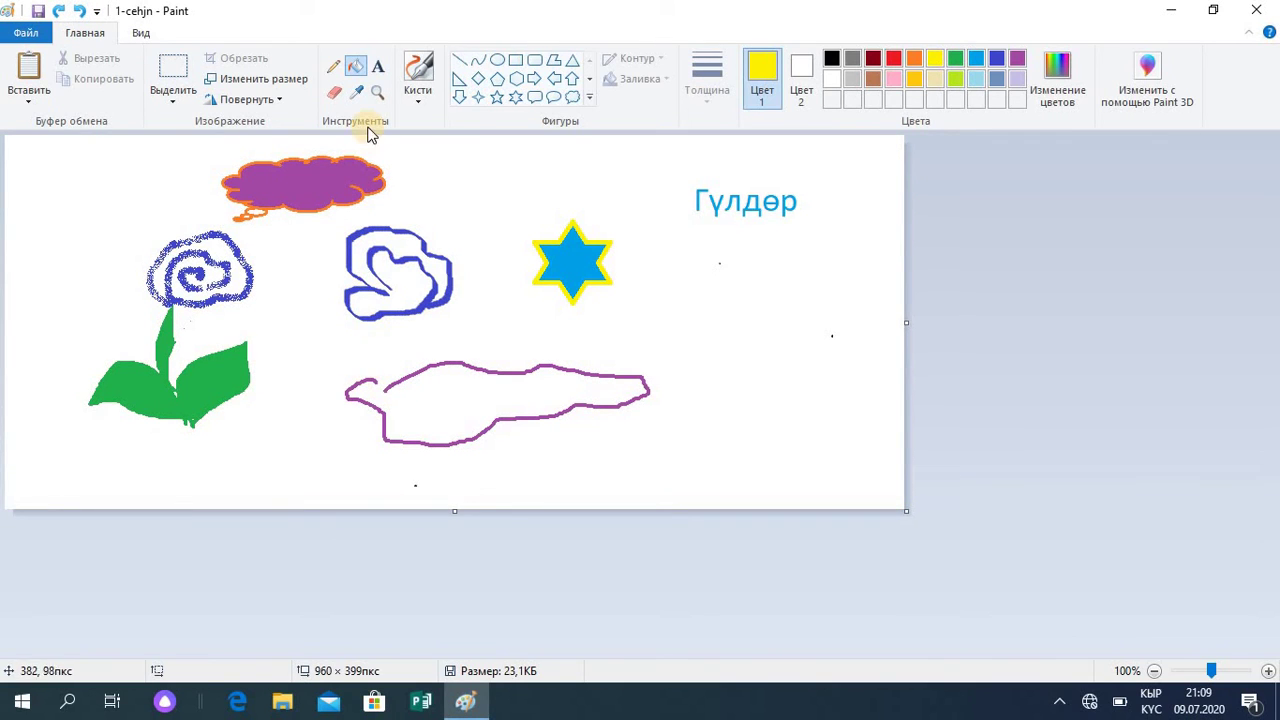
Step: Close the gap in the purple outline with a short yellow pencil stroke and fill the shape with yellow
click(335, 67)
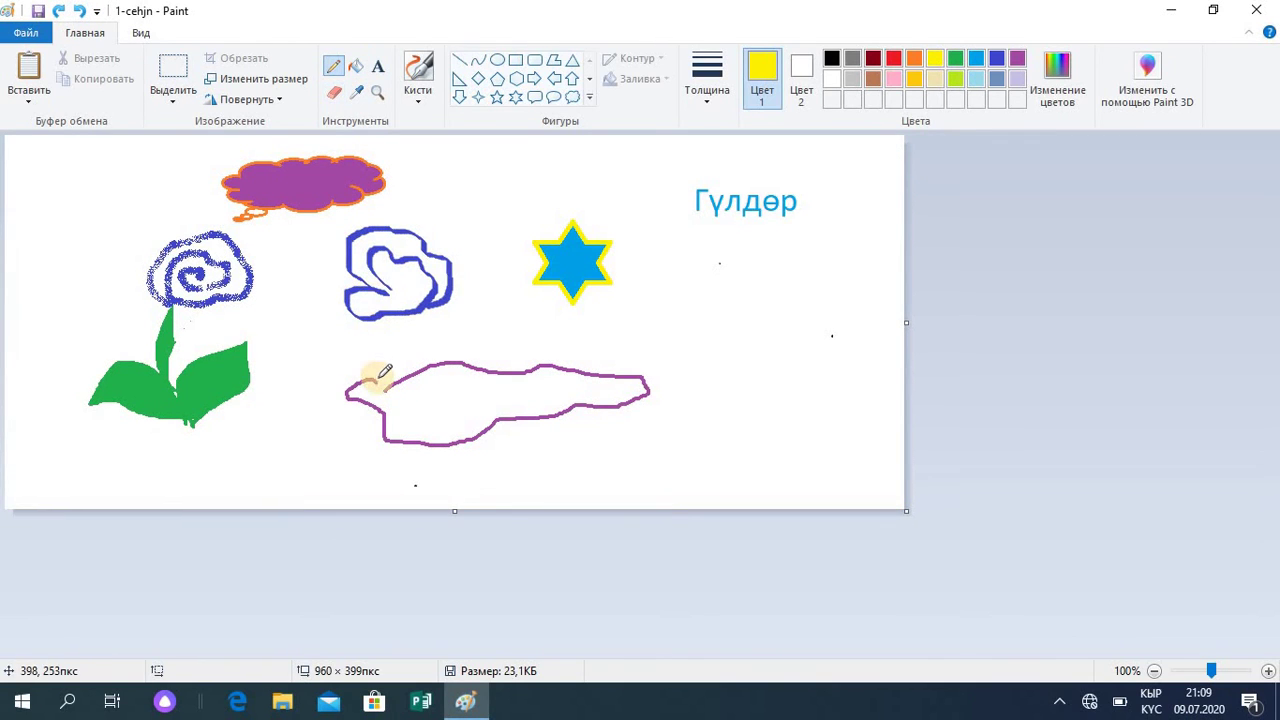
drag(390, 391, 399, 378)
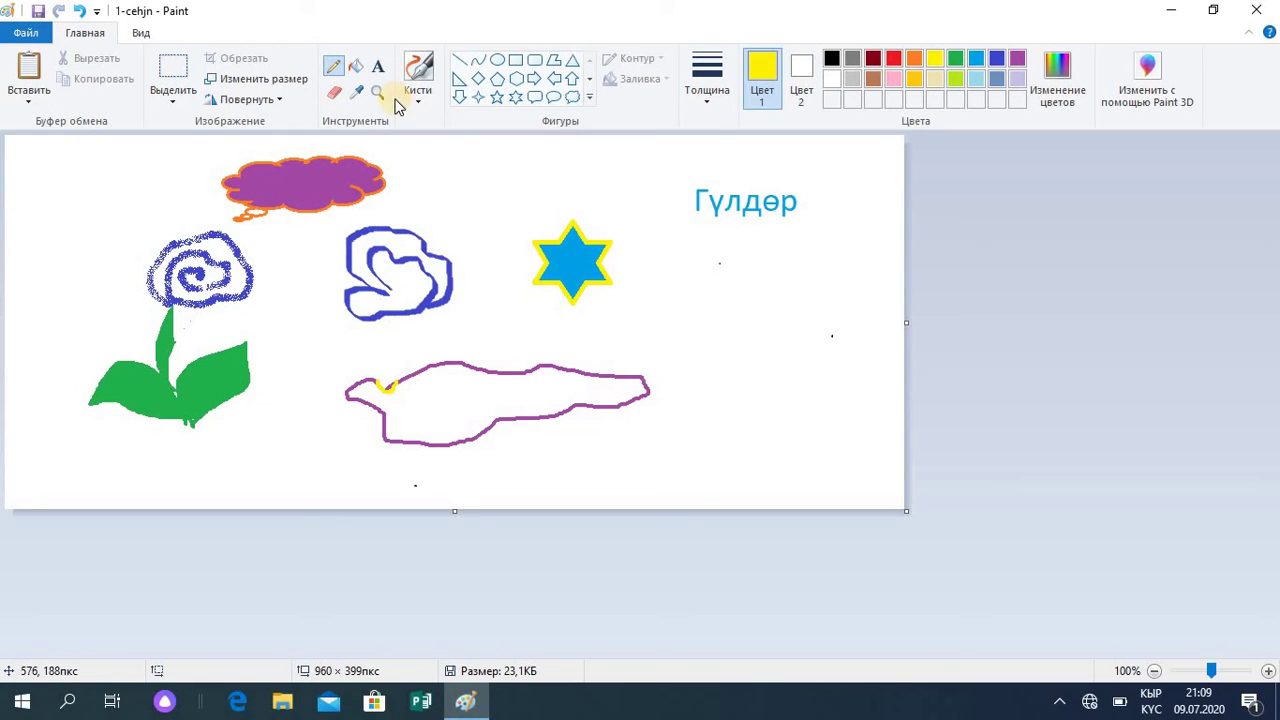
click(358, 68)
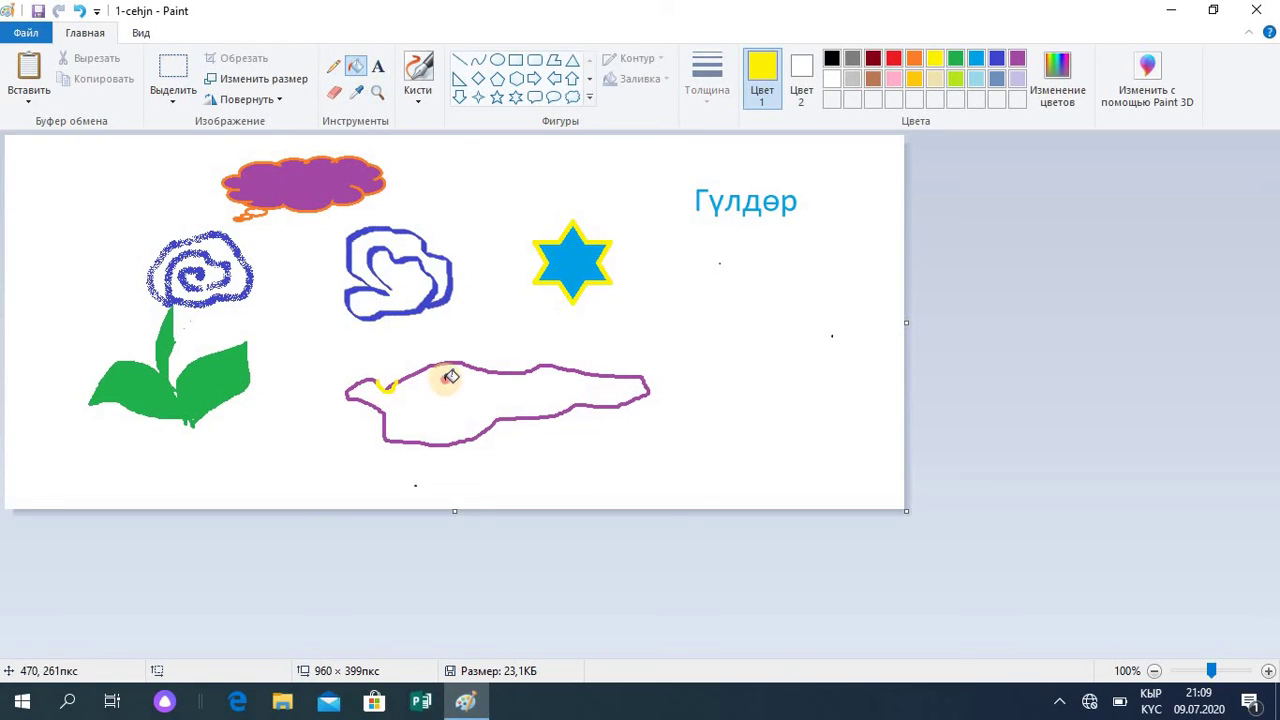
click(451, 376)
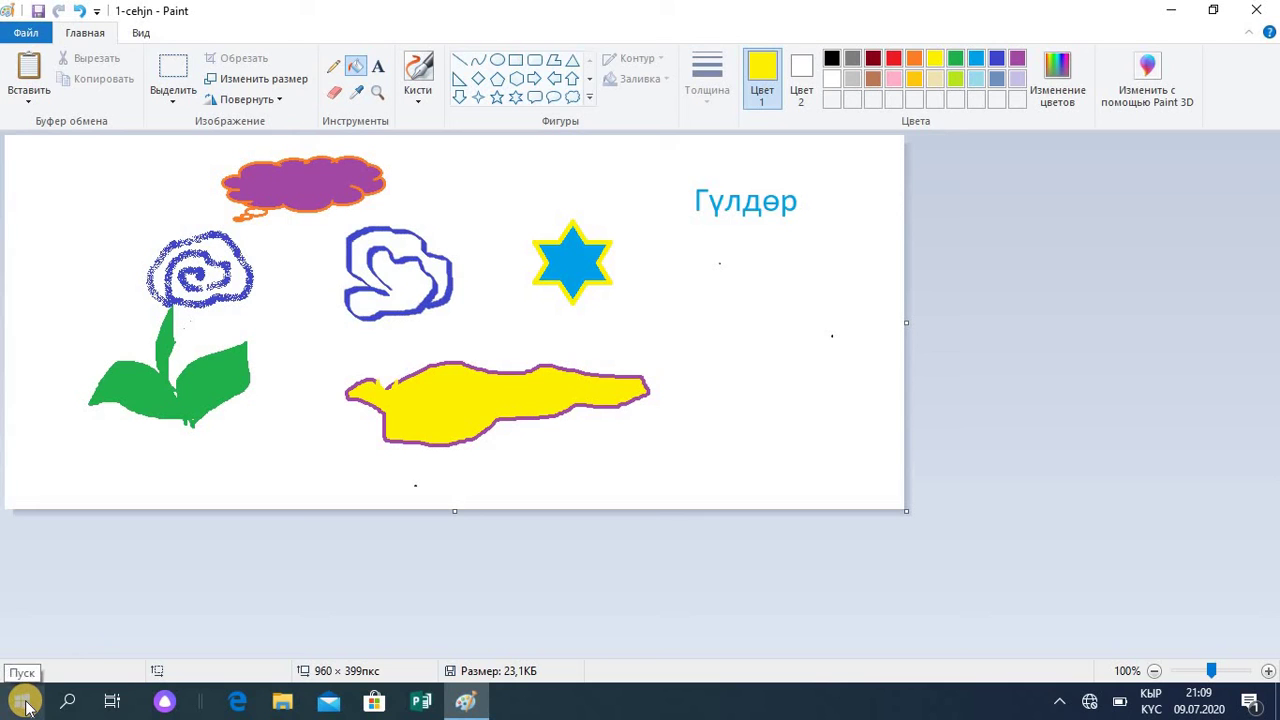
Step: Search Windows for "экранн" and open the on-screen keyboard (Экранная клавиатура)
click(68, 701)
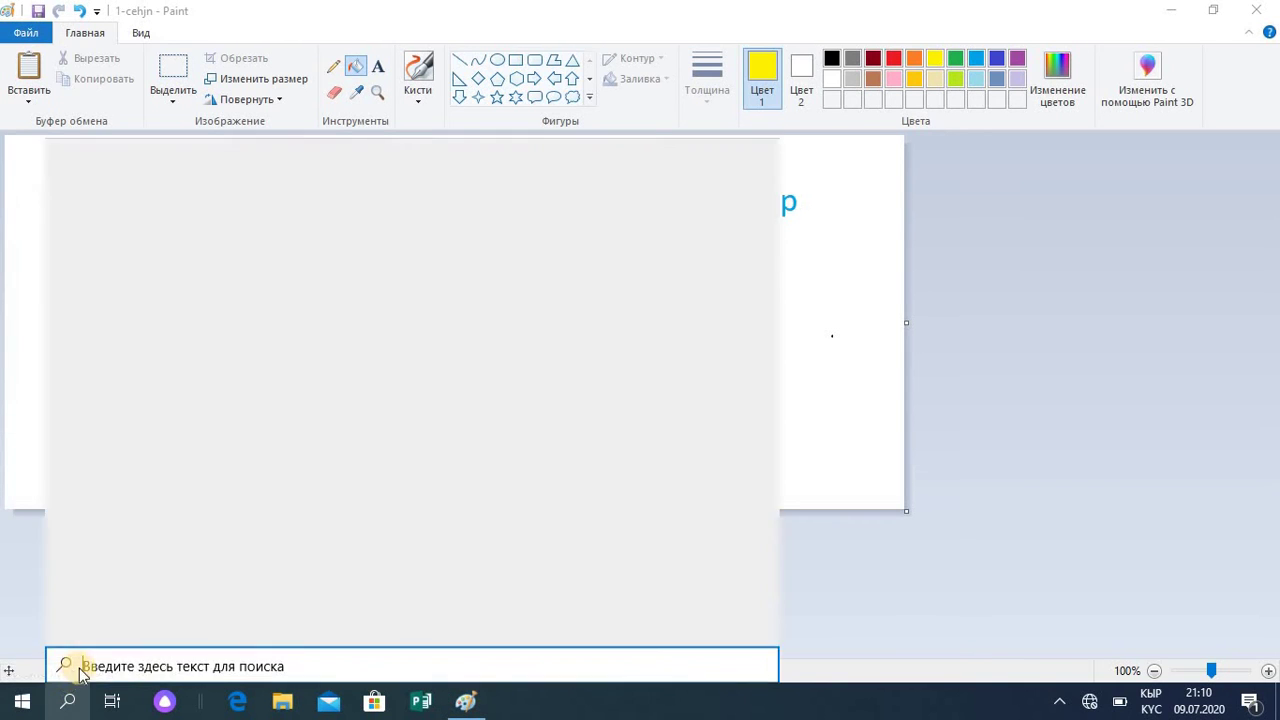
text(эк)
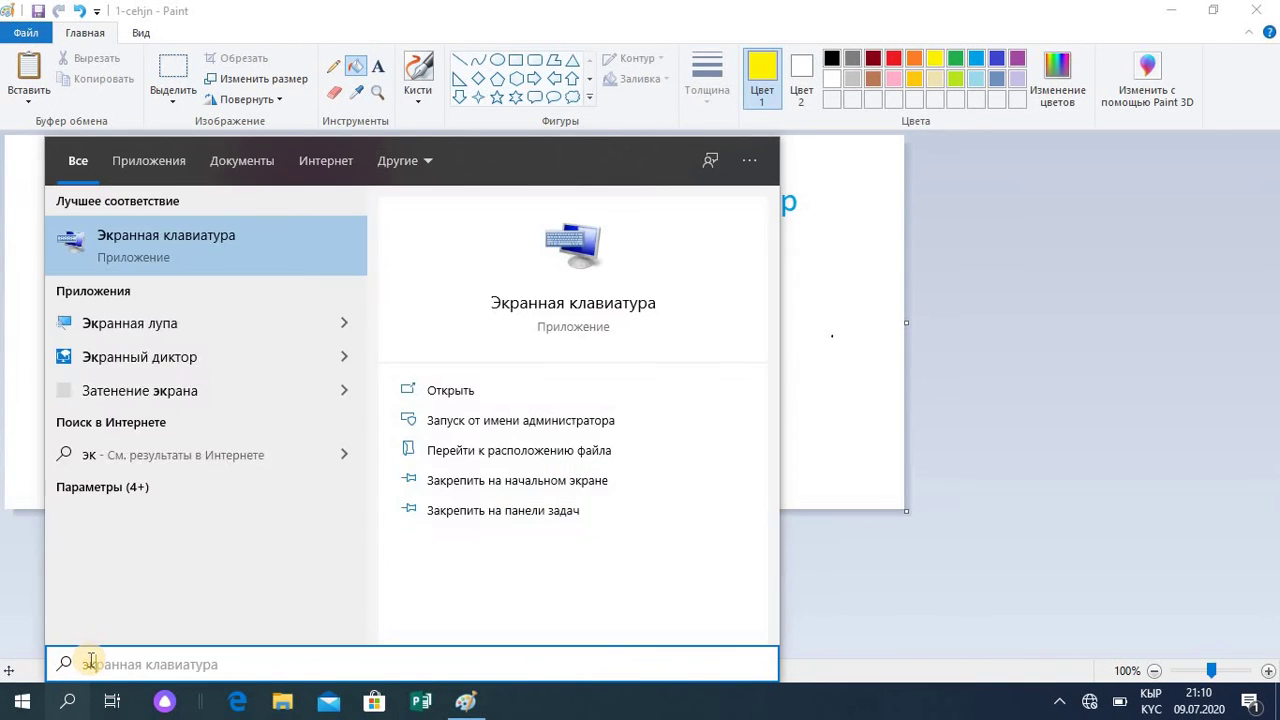
text(ранн)
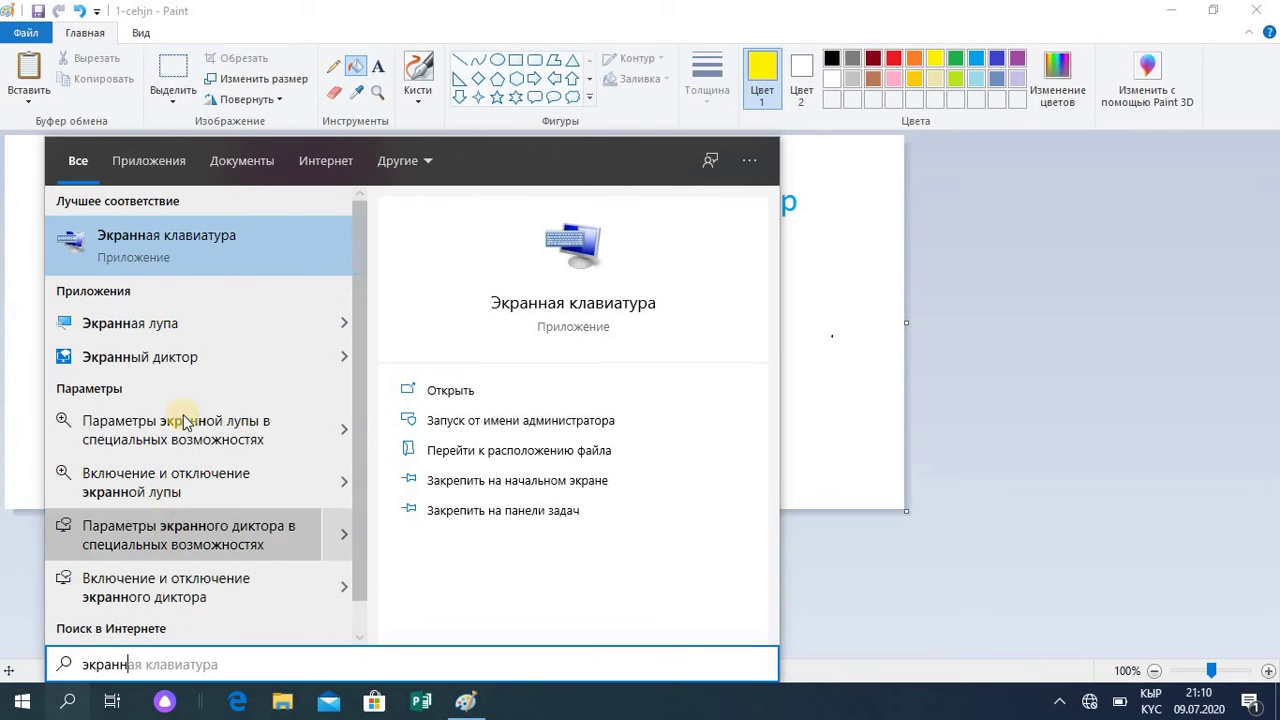
click(241, 241)
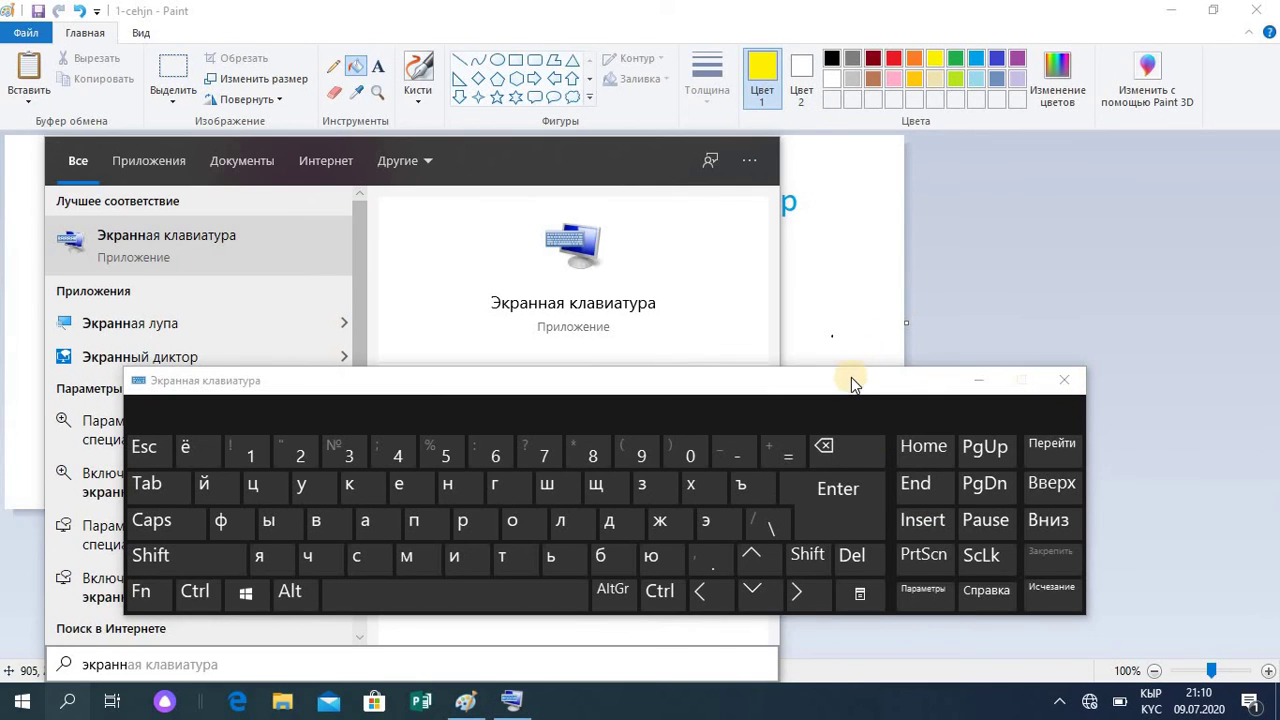
Step: Switch the input language to English (США) and enter the Ctrl+Z undo combination on the on-screen keyboard
click(192, 600)
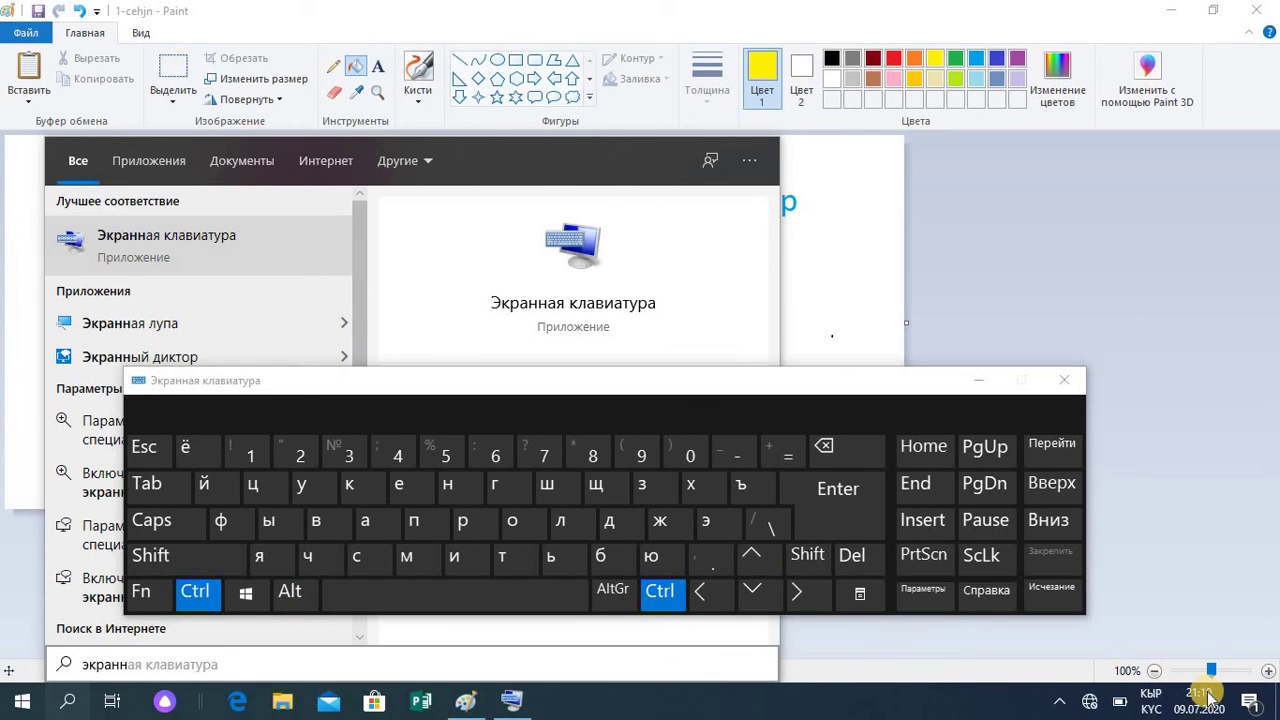
click(1151, 700)
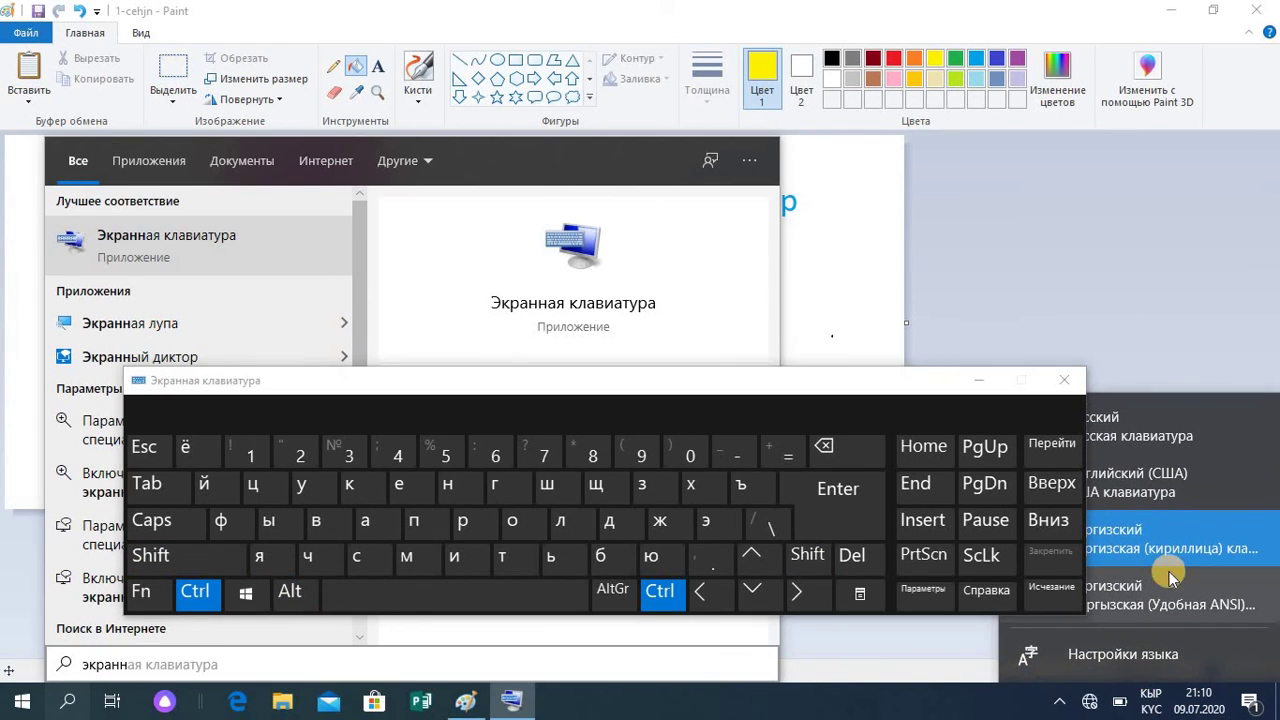
click(1160, 484)
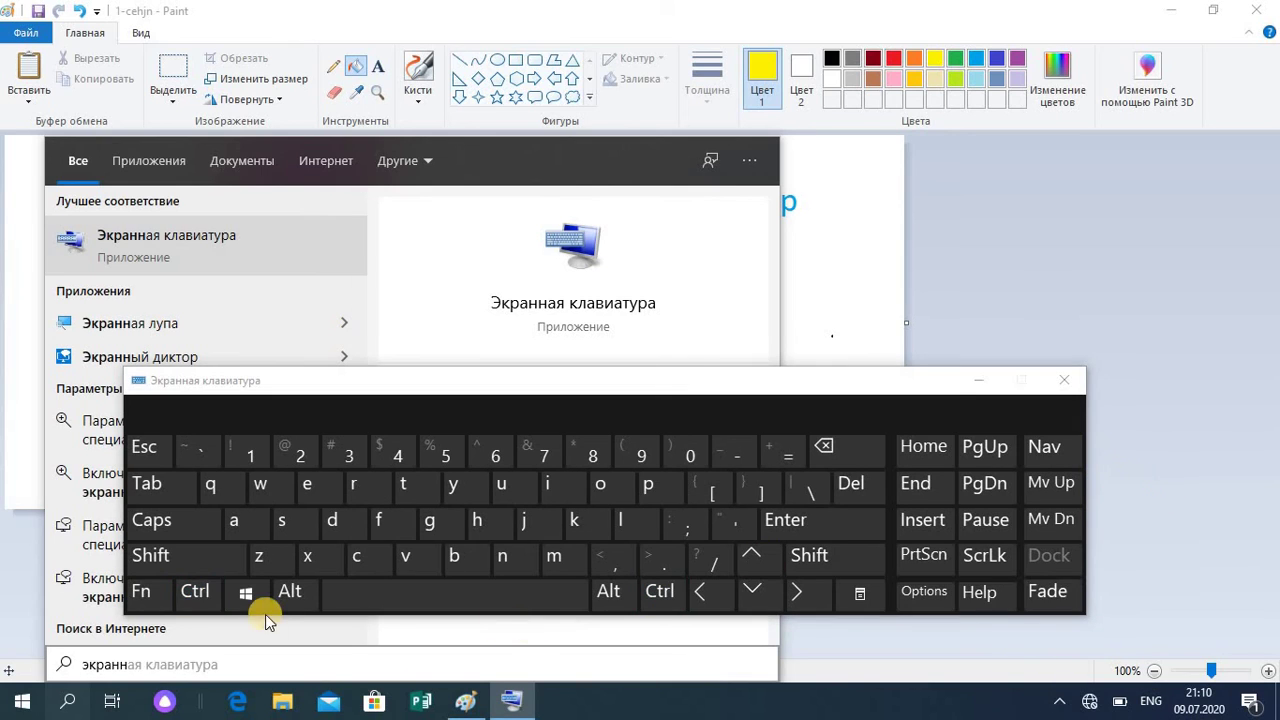
click(196, 591)
click(260, 558)
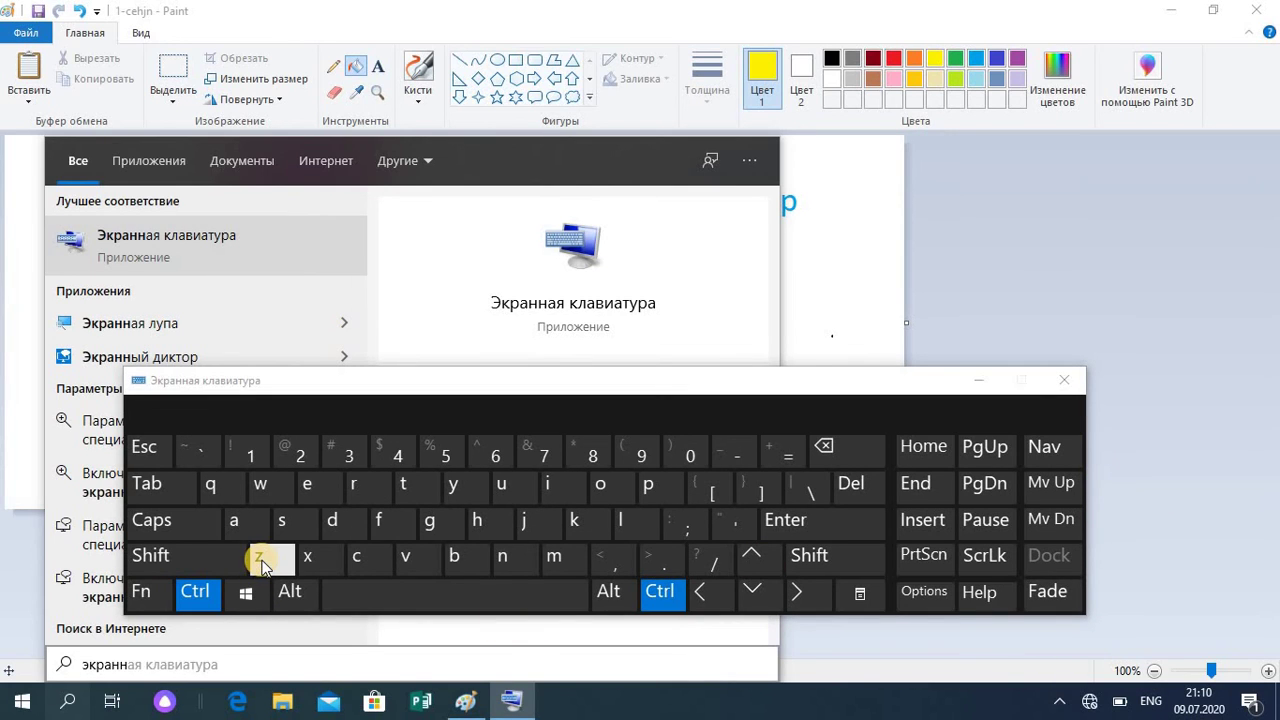
Step: Minimize the on-screen keyboard, return to the drawing and undo the accidental yellow fill of the background
click(978, 382)
click(865, 234)
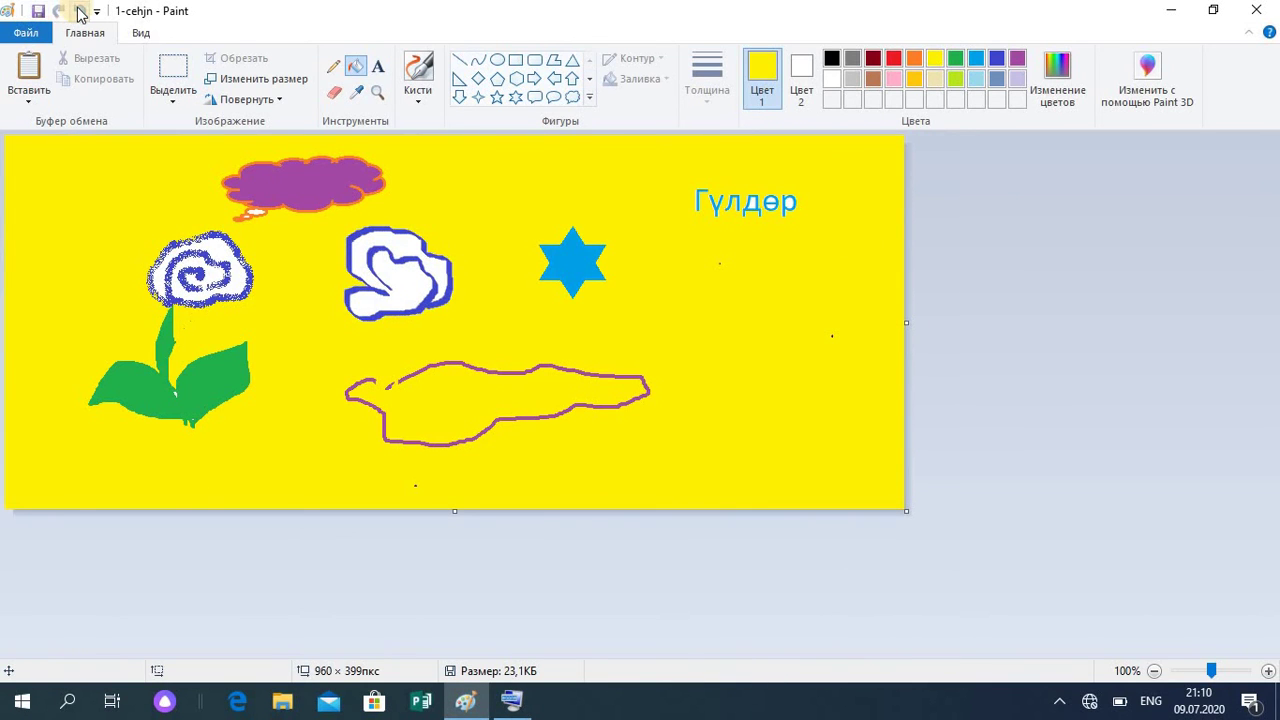
click(80, 12)
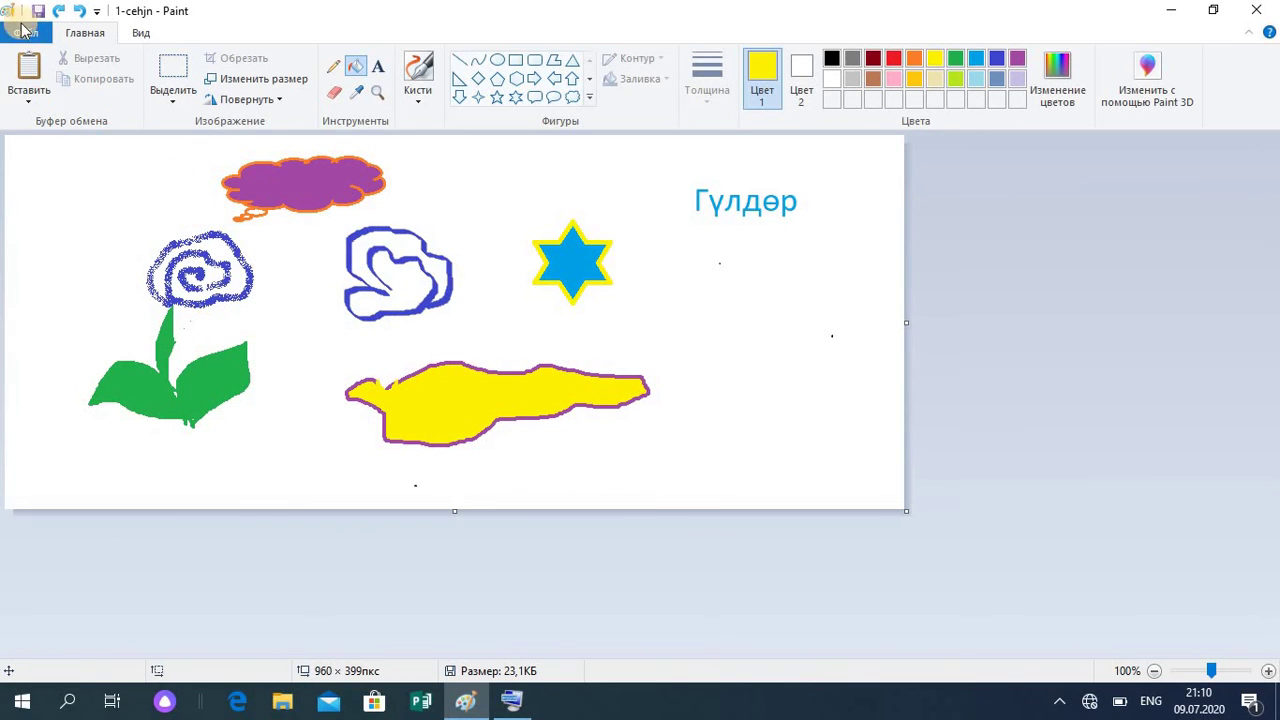
Step: Start saving the drawing under a new name in the Изображения folder, with the file name 2-сурот
click(32, 35)
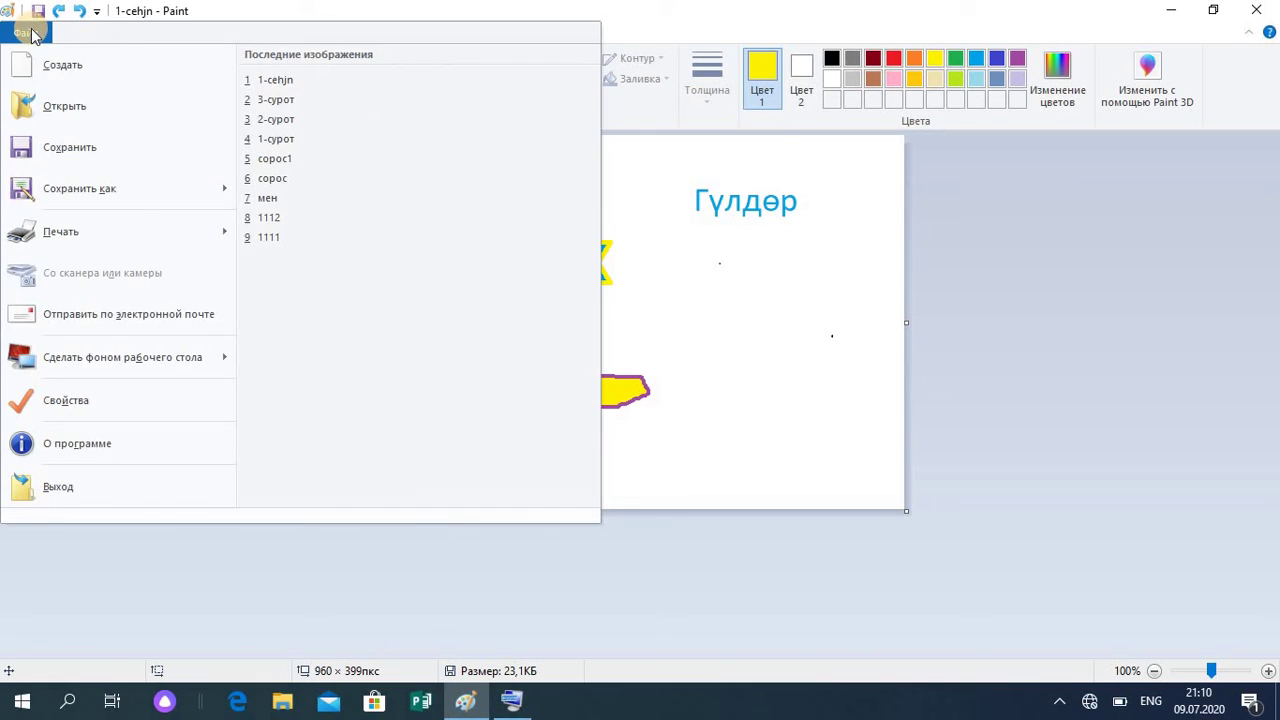
click(90, 190)
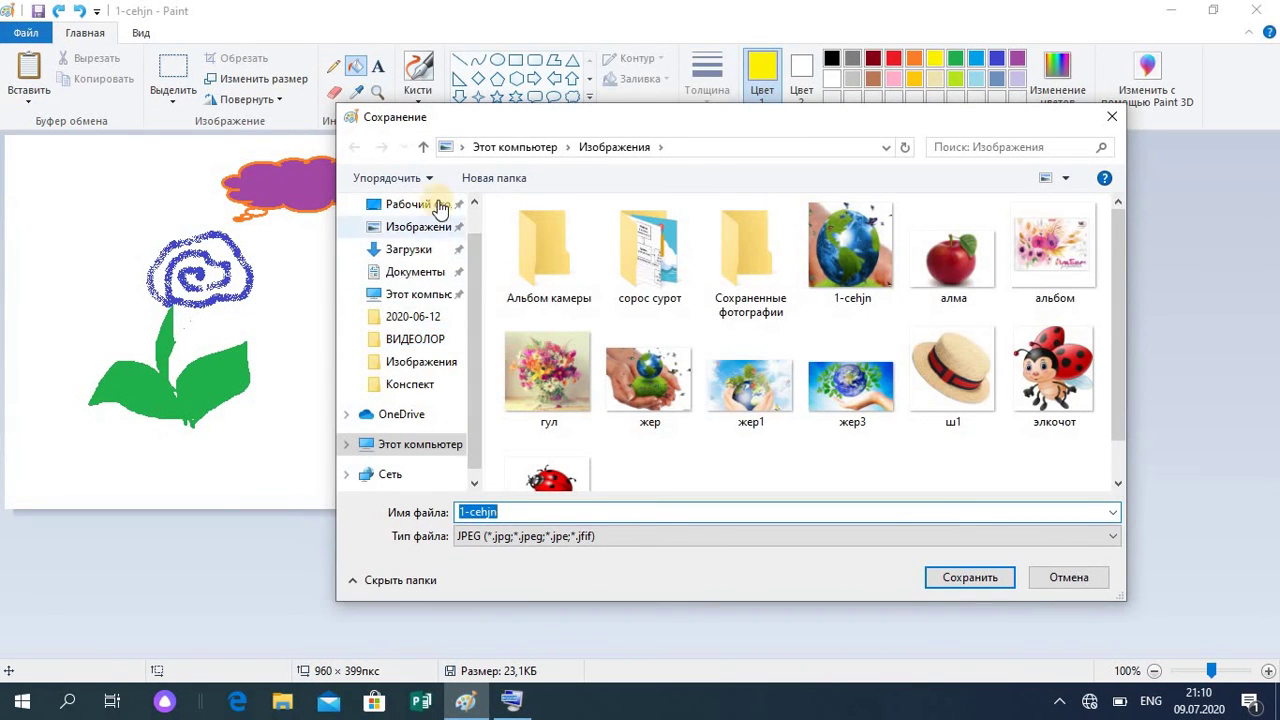
click(425, 229)
click(480, 511)
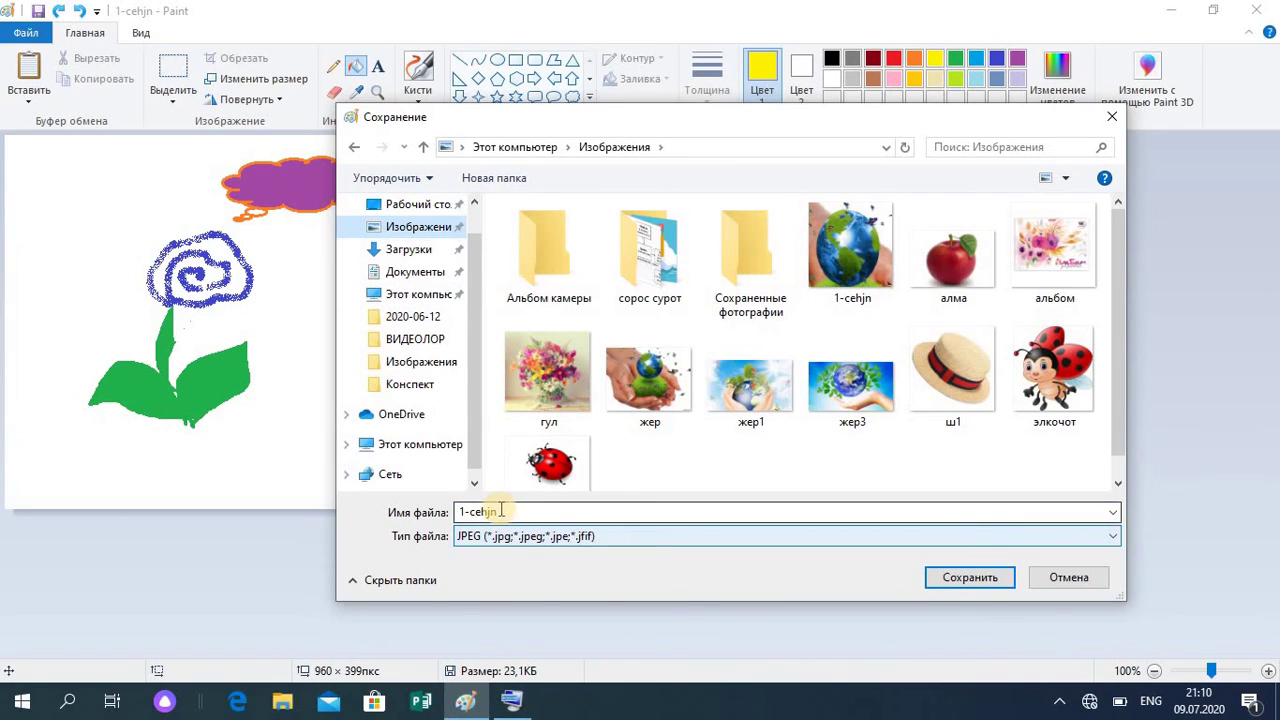
double_click(502, 511)
text(2-сурот)
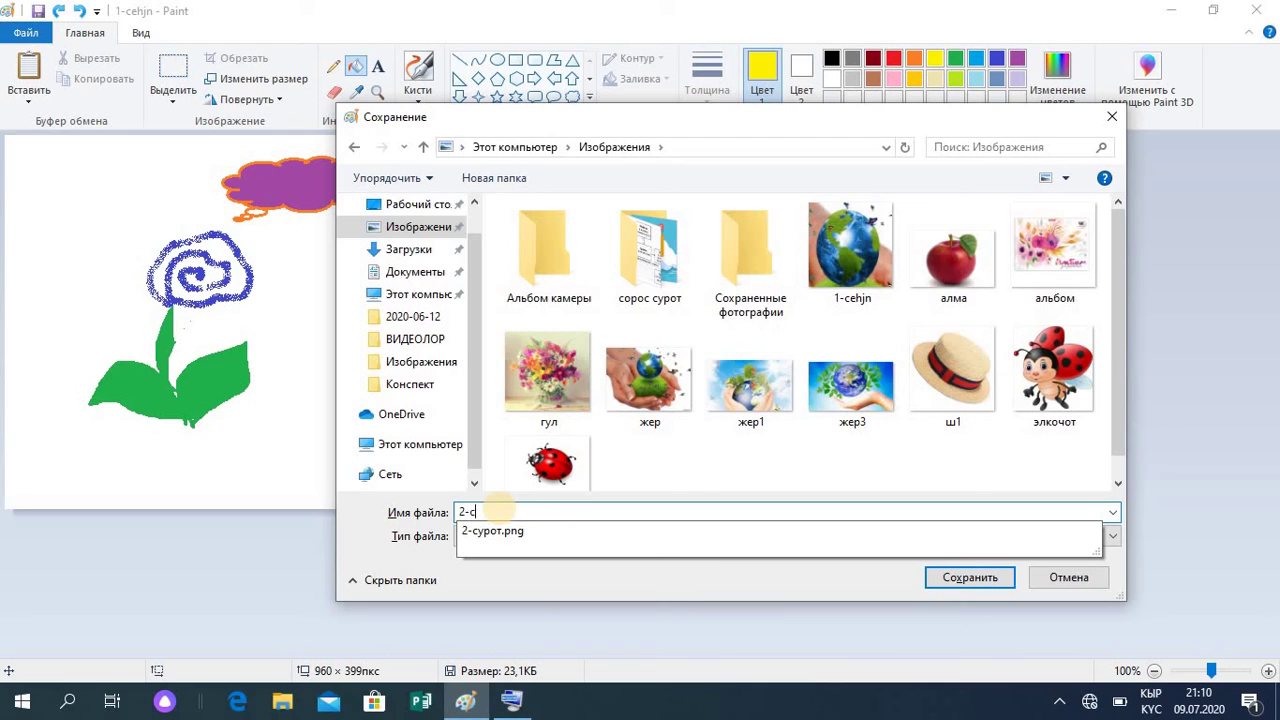
click(532, 584)
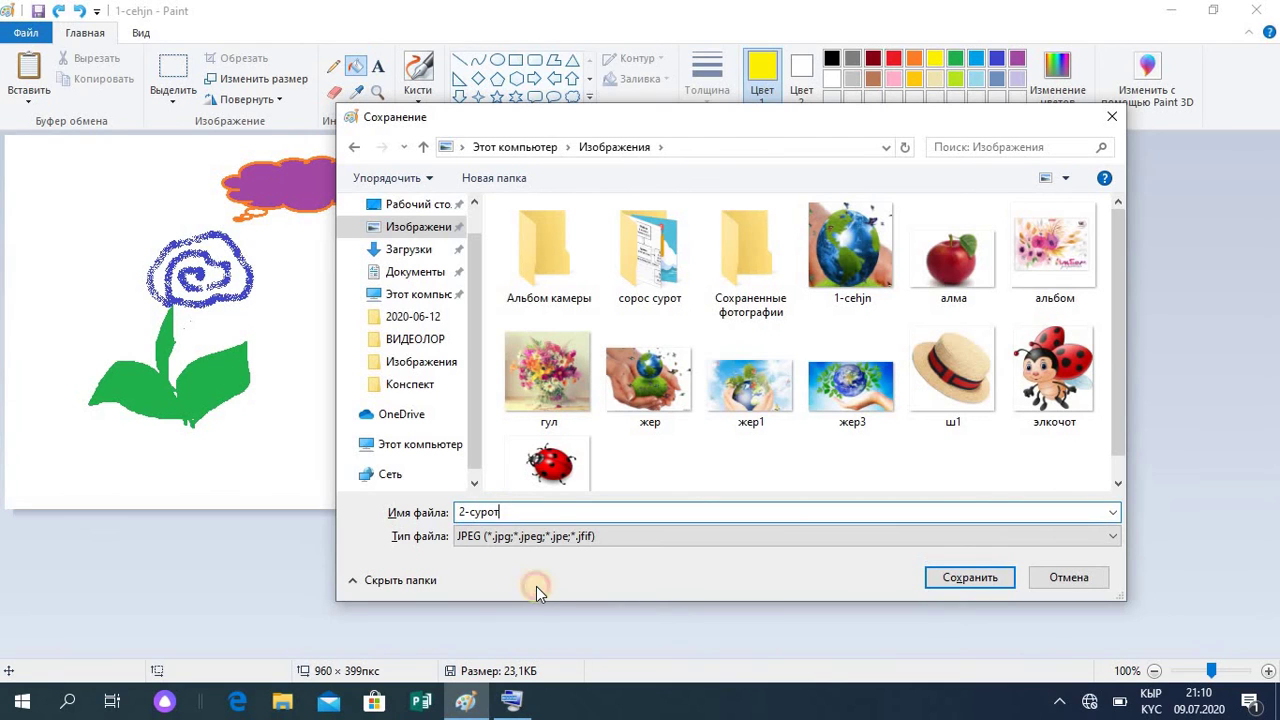
Step: Set the file type to PNG (*.png) and save, replacing the existing 2-сурот.png
click(1110, 537)
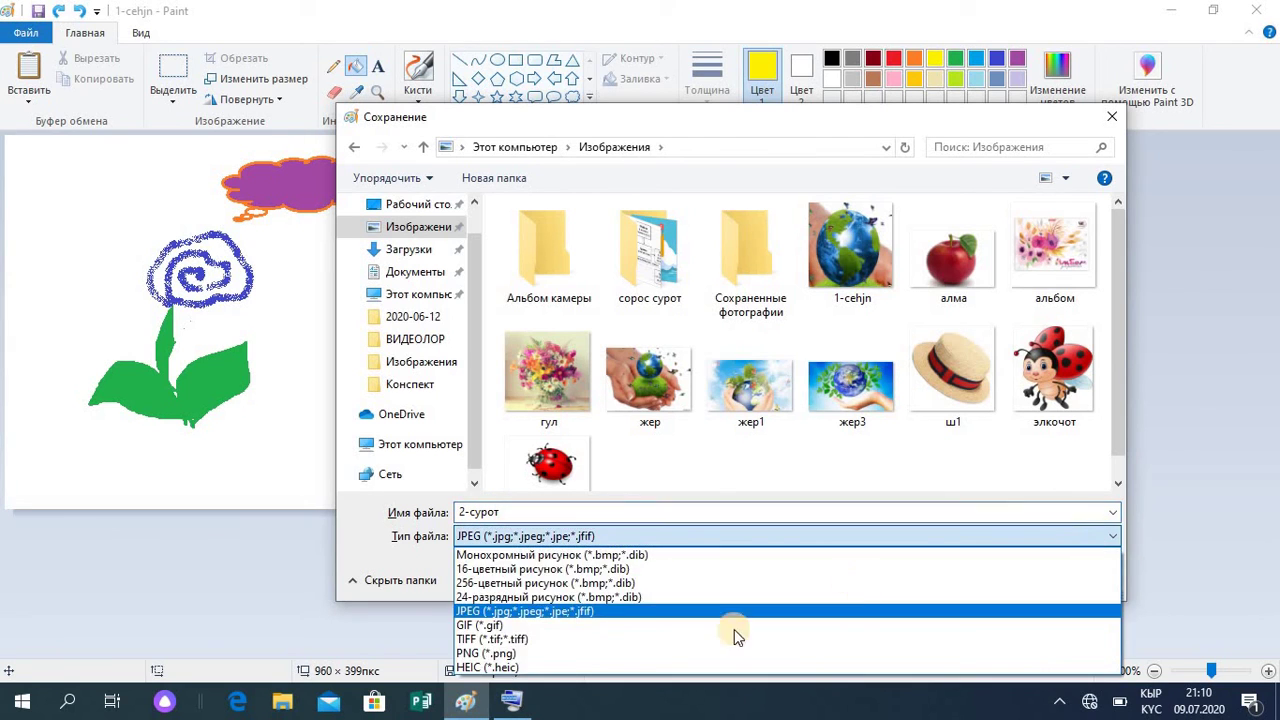
click(643, 653)
click(970, 578)
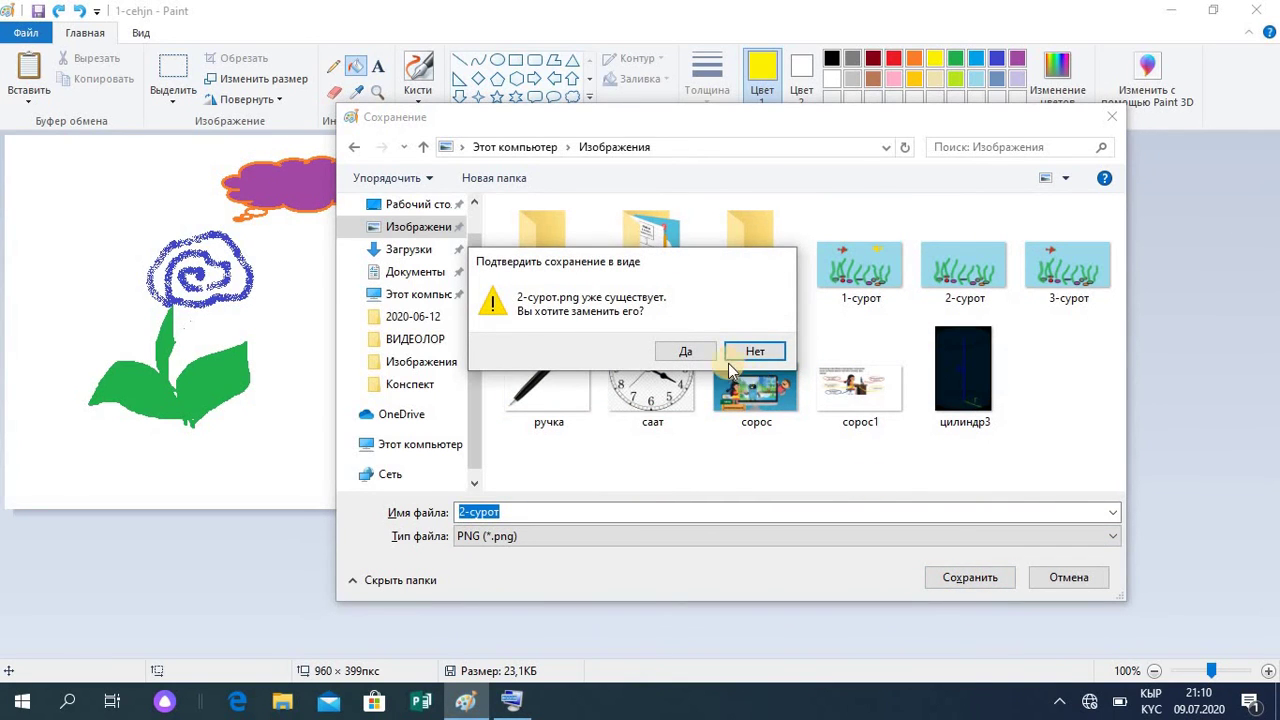
click(685, 351)
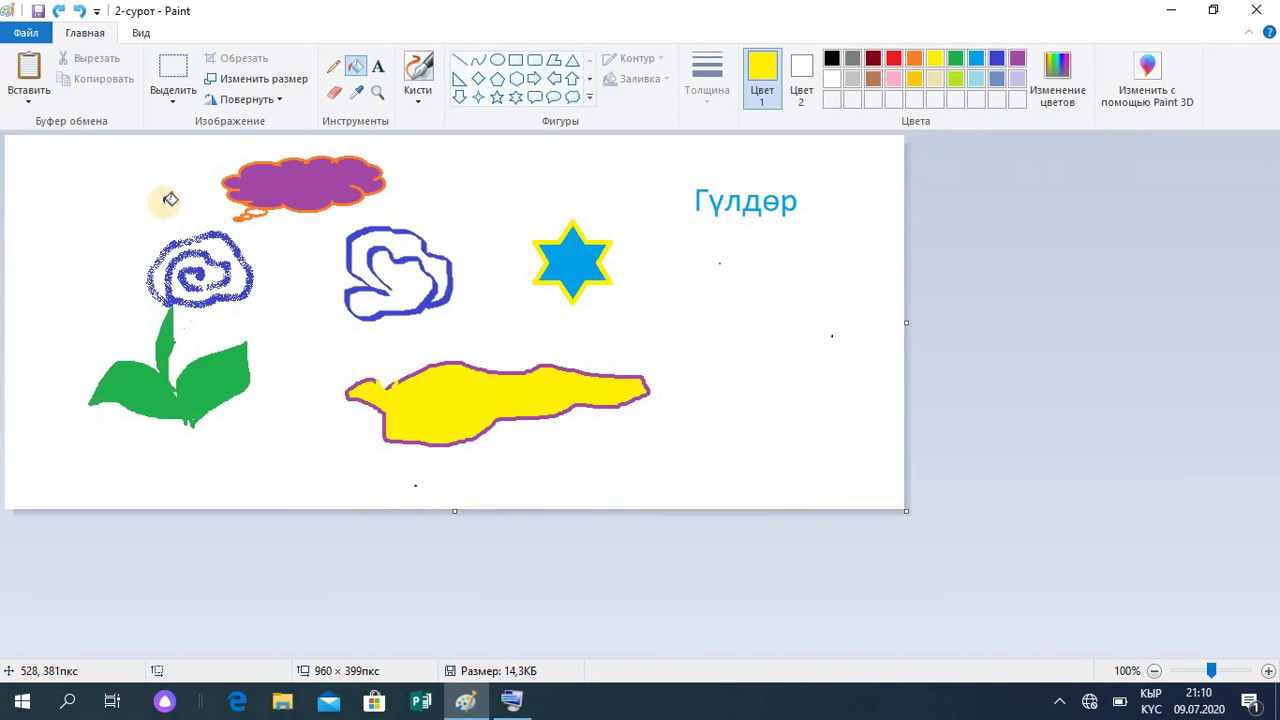
Step: Save another copy of the drawing in the Изображения folder as a PNG named 2-суроттор
click(30, 36)
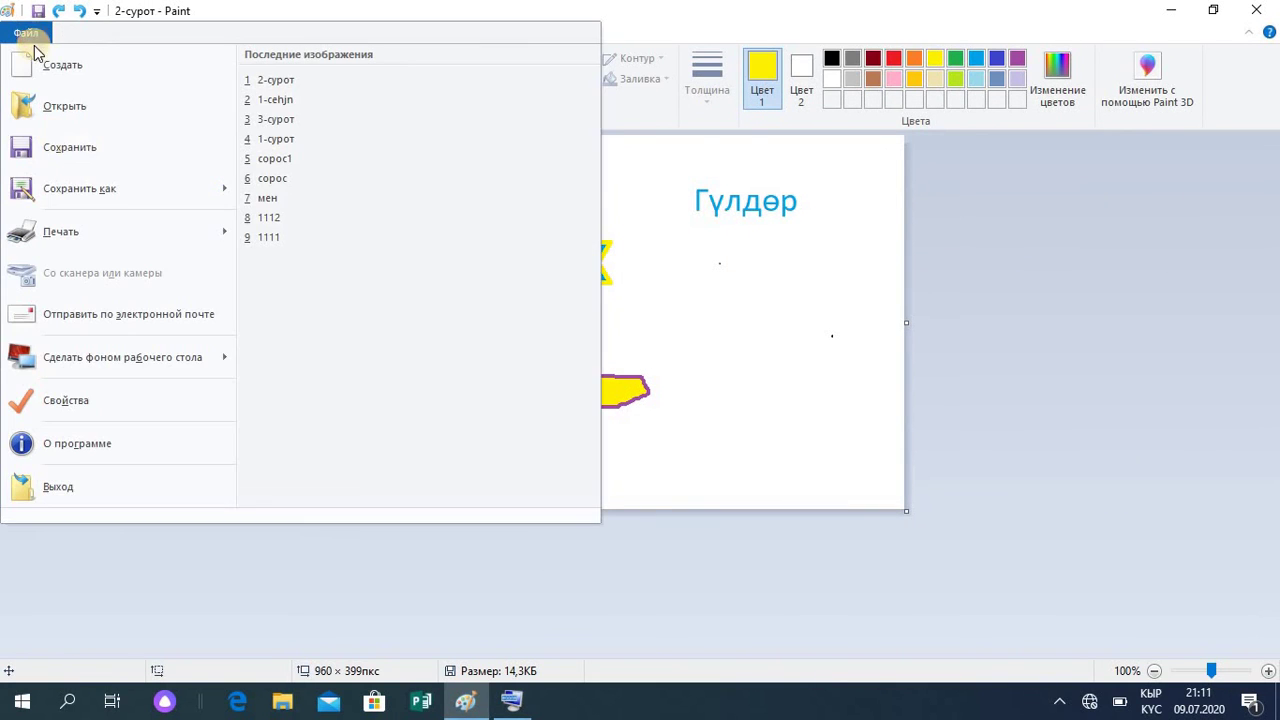
click(92, 183)
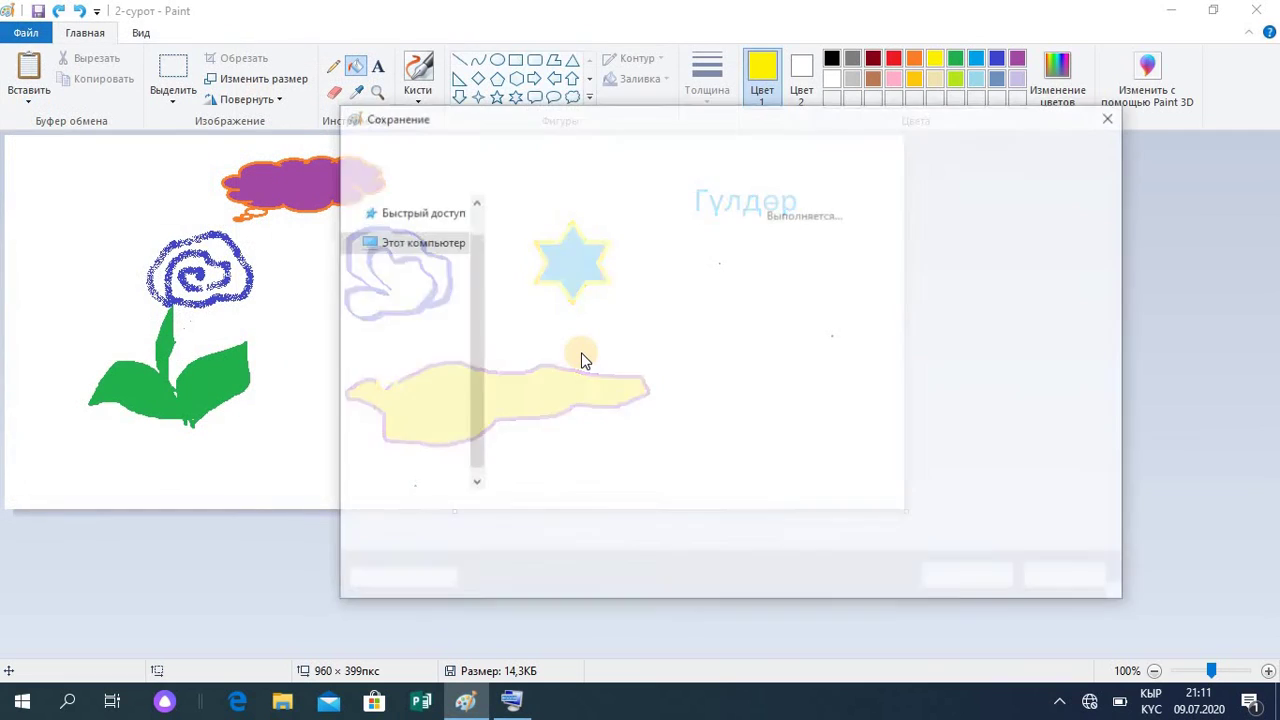
click(507, 511)
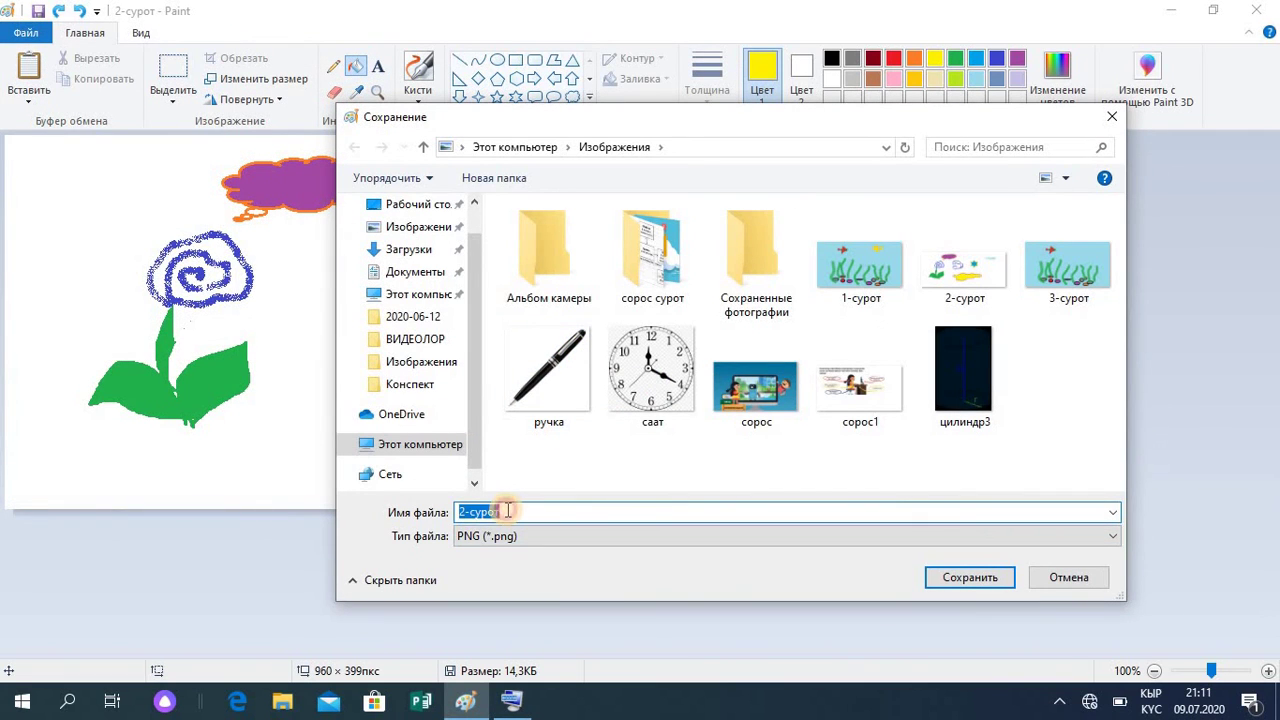
key(BackSpace)
key(BackSpace)
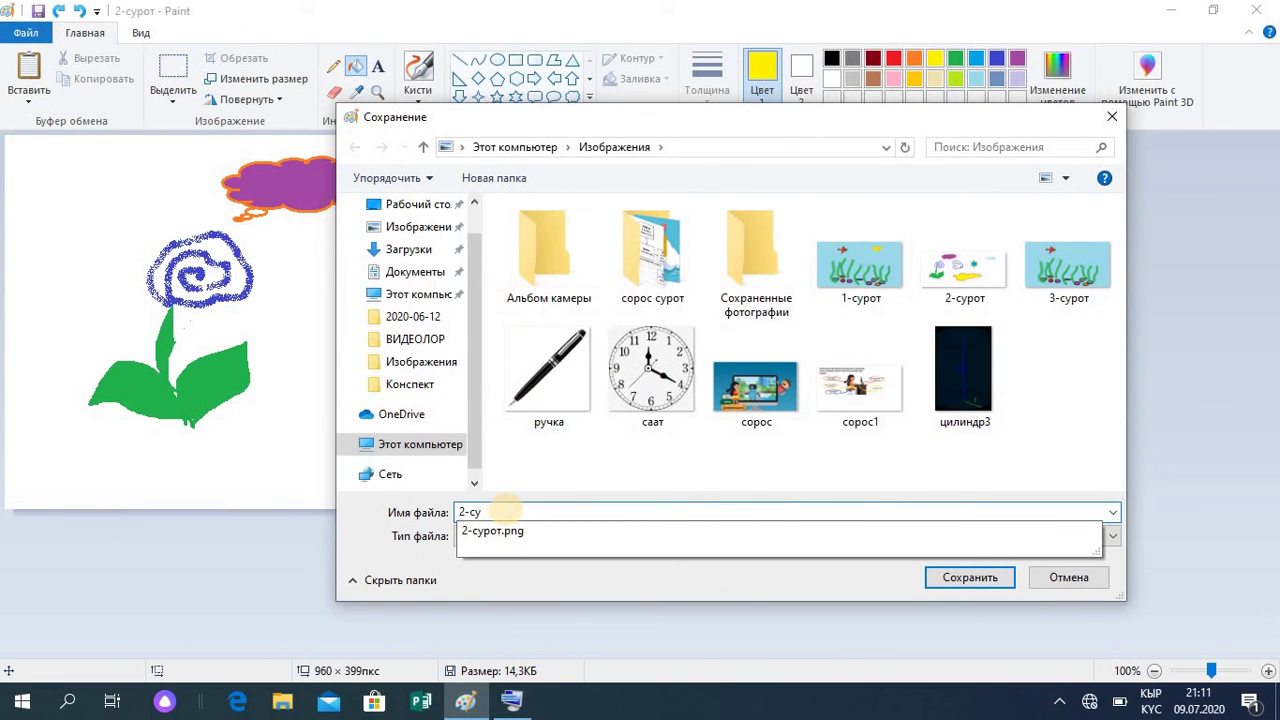
text(оттор)
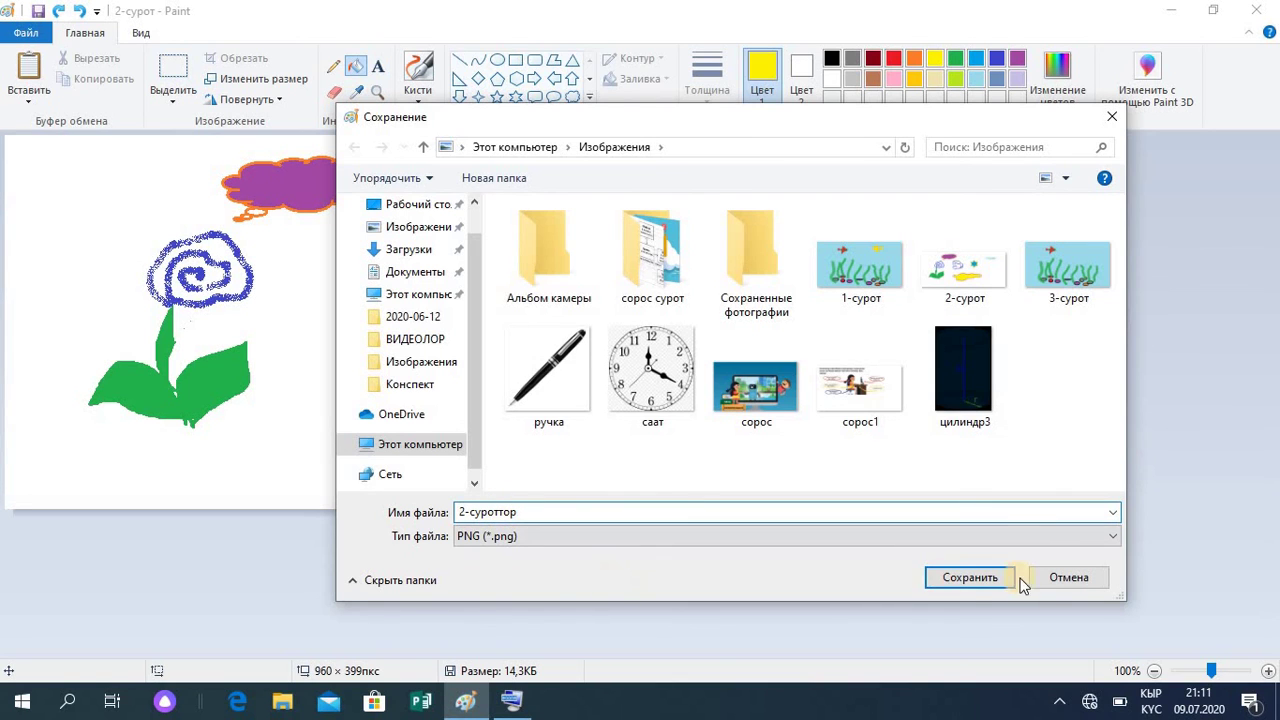
click(978, 578)
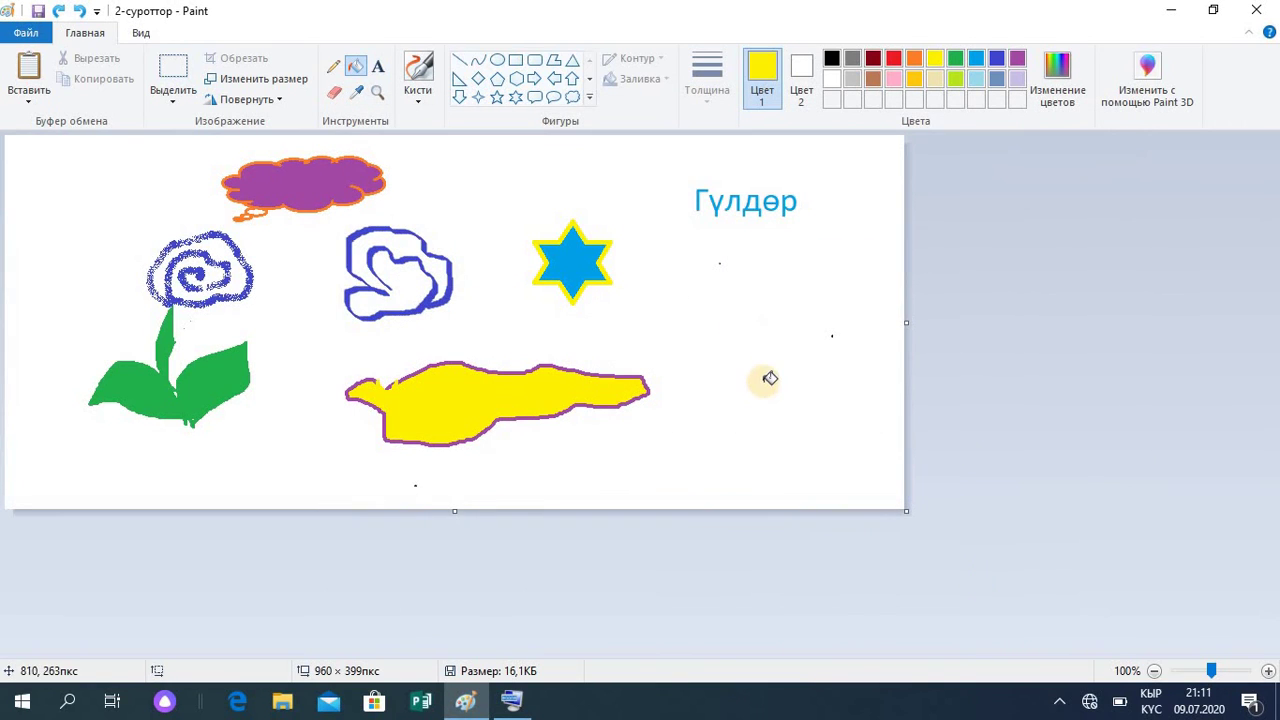
Step: Close Paint and show the Изображения folder in a maximized File Explorer window
click(1257, 12)
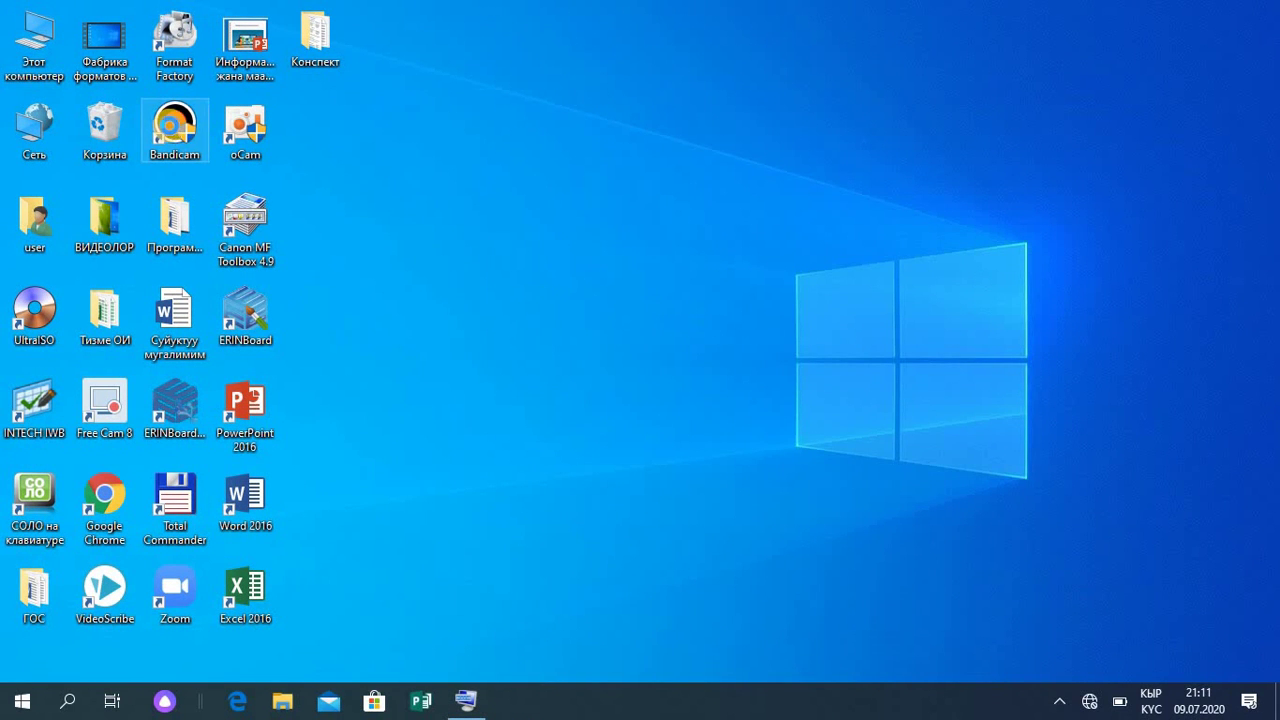
key(super+e)
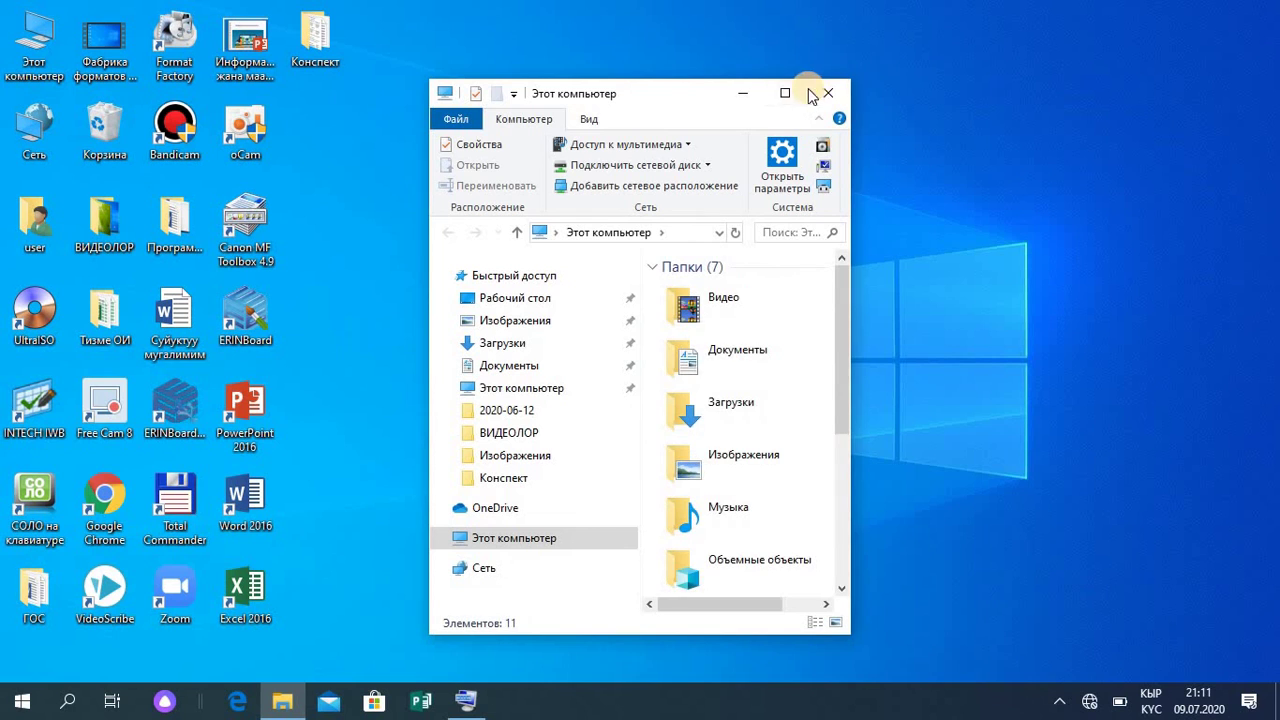
click(787, 92)
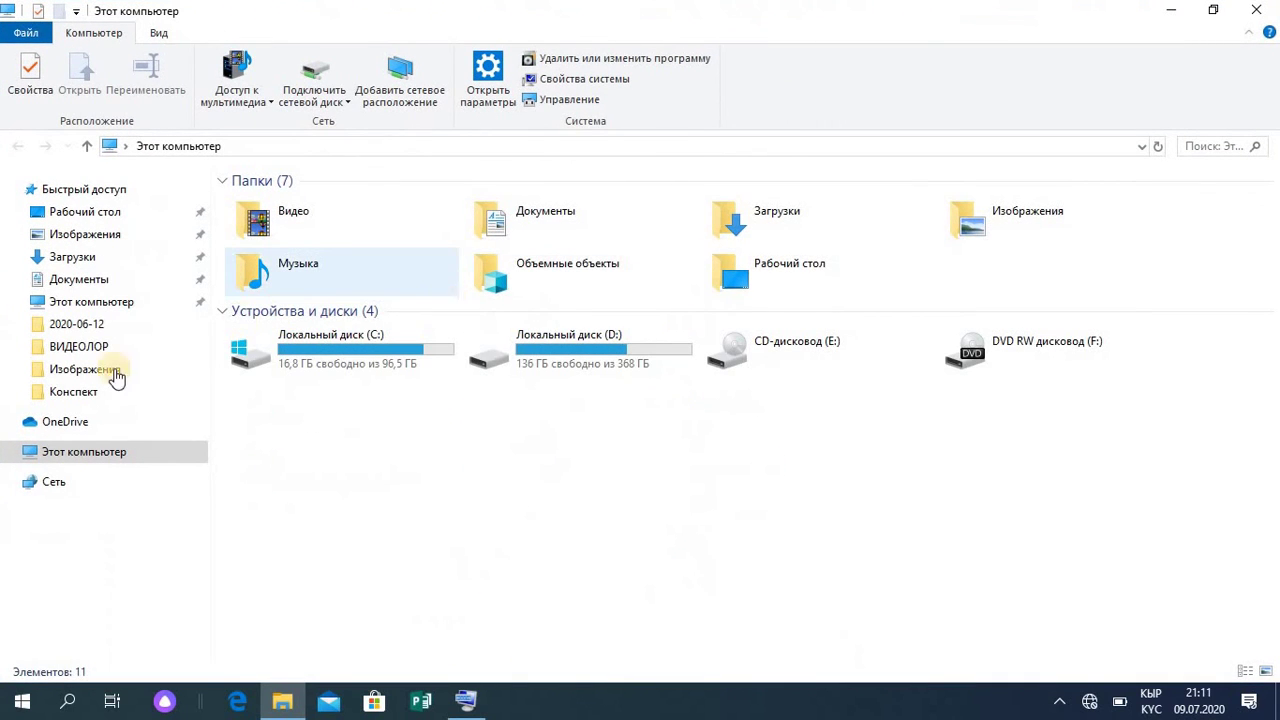
click(92, 234)
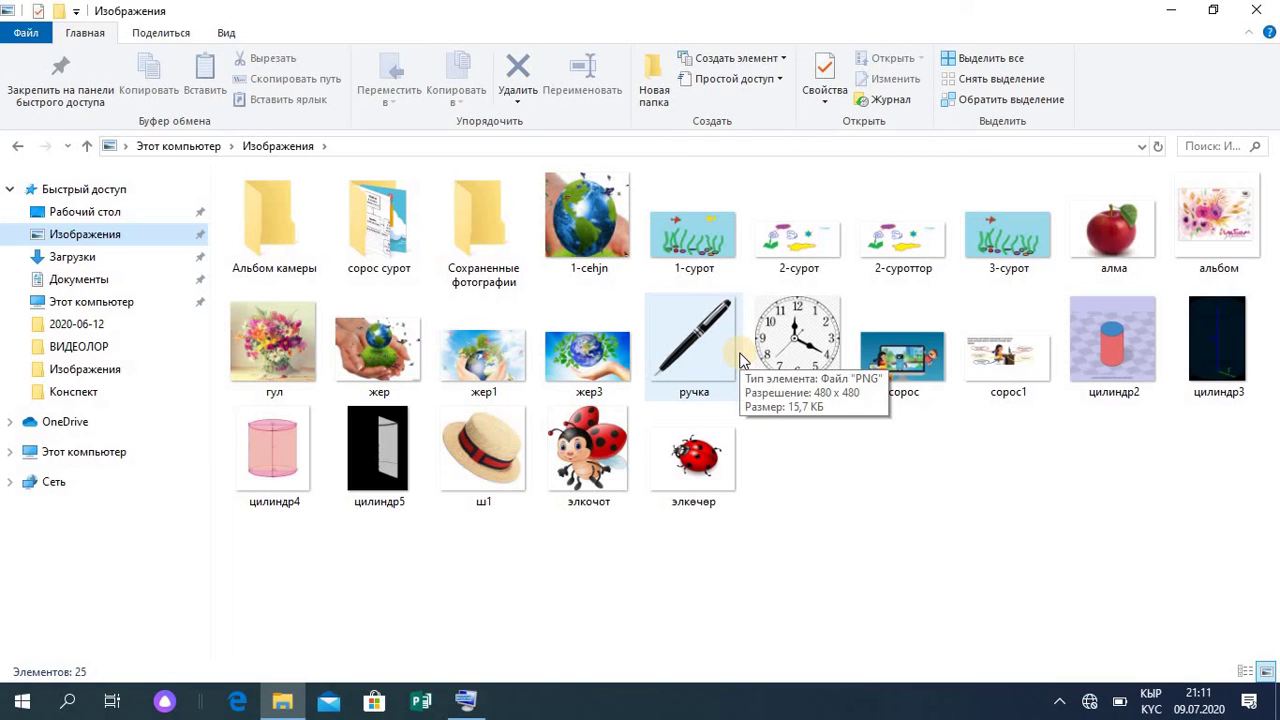
Step: Try to open the 2-сурот picture, dismiss the choice of program for PNG files and close File Explorer
click(798, 250)
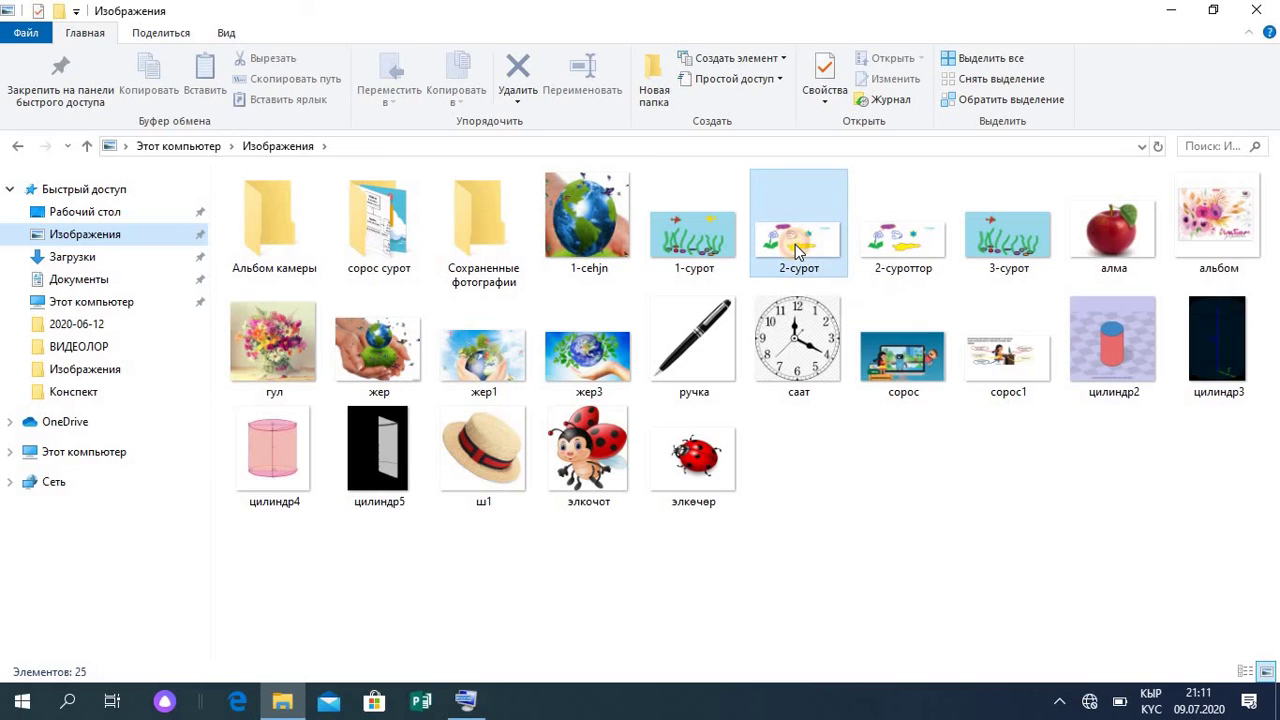
double_click(796, 245)
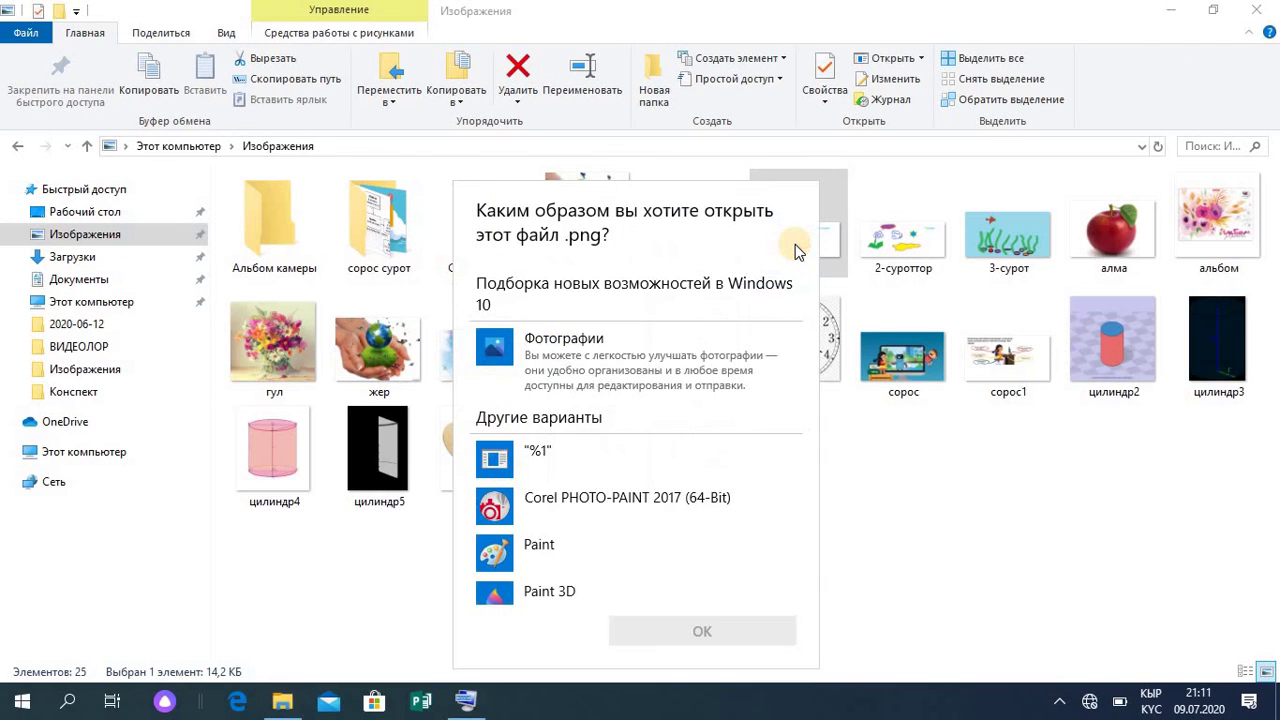
key(Escape)
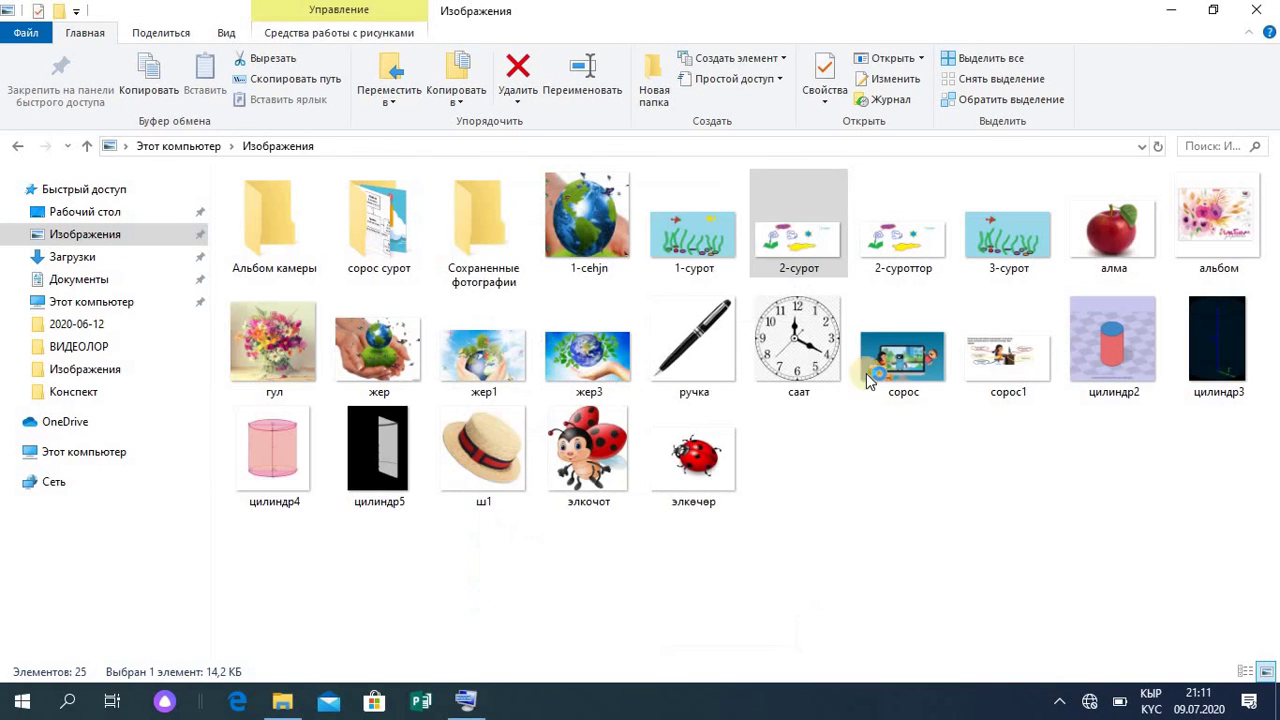
click(1268, 8)
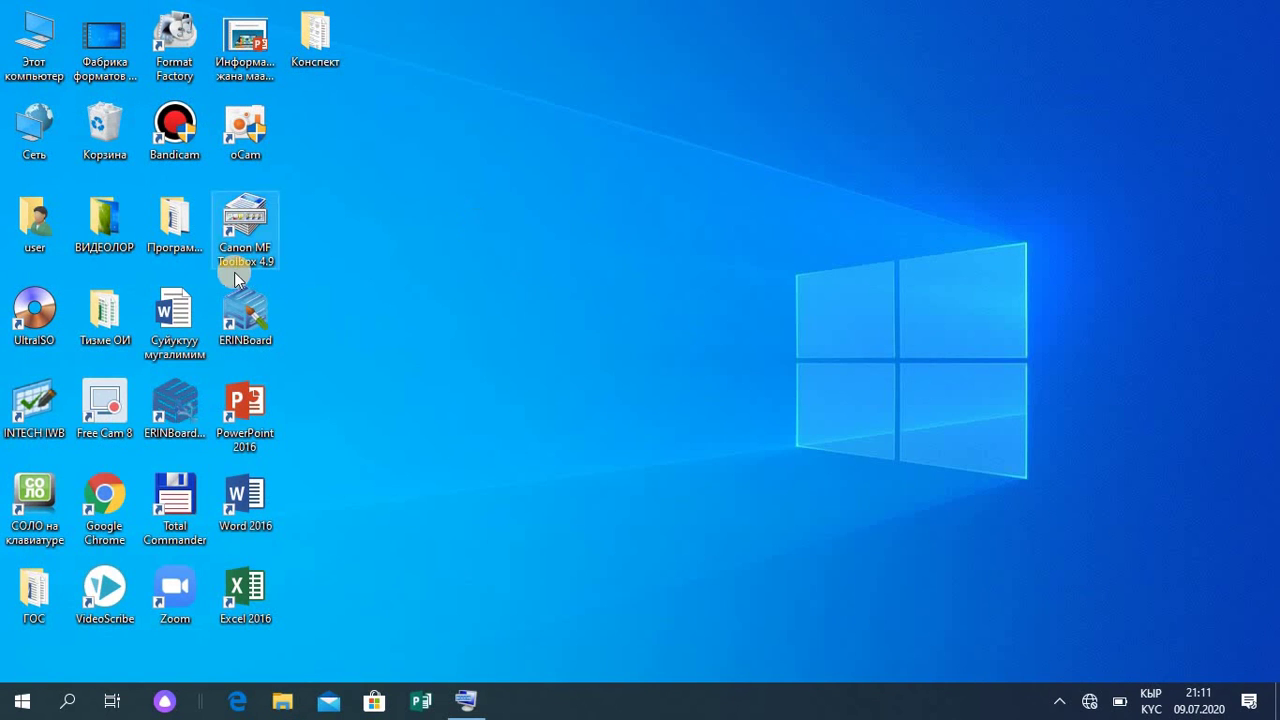
Step: Switch to Word 2016, dismiss its activation wizard, maximize the window and create a blank document
double_click(240, 507)
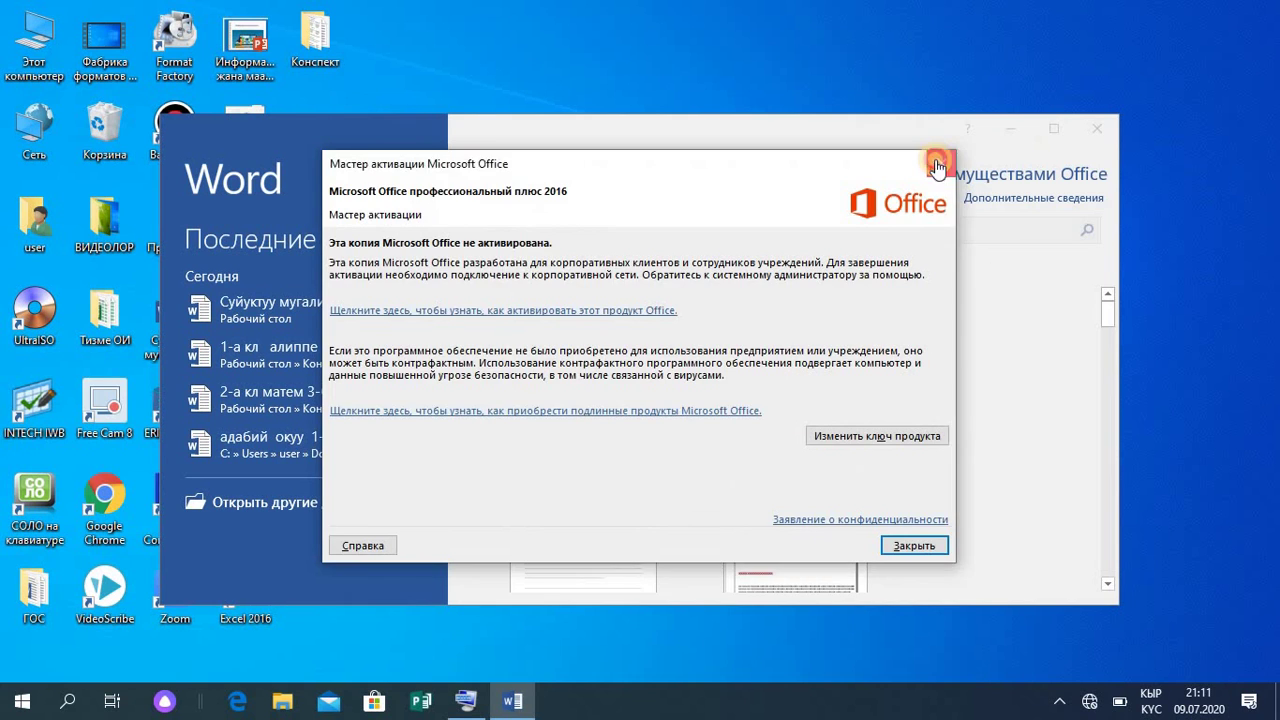
click(938, 163)
click(1060, 128)
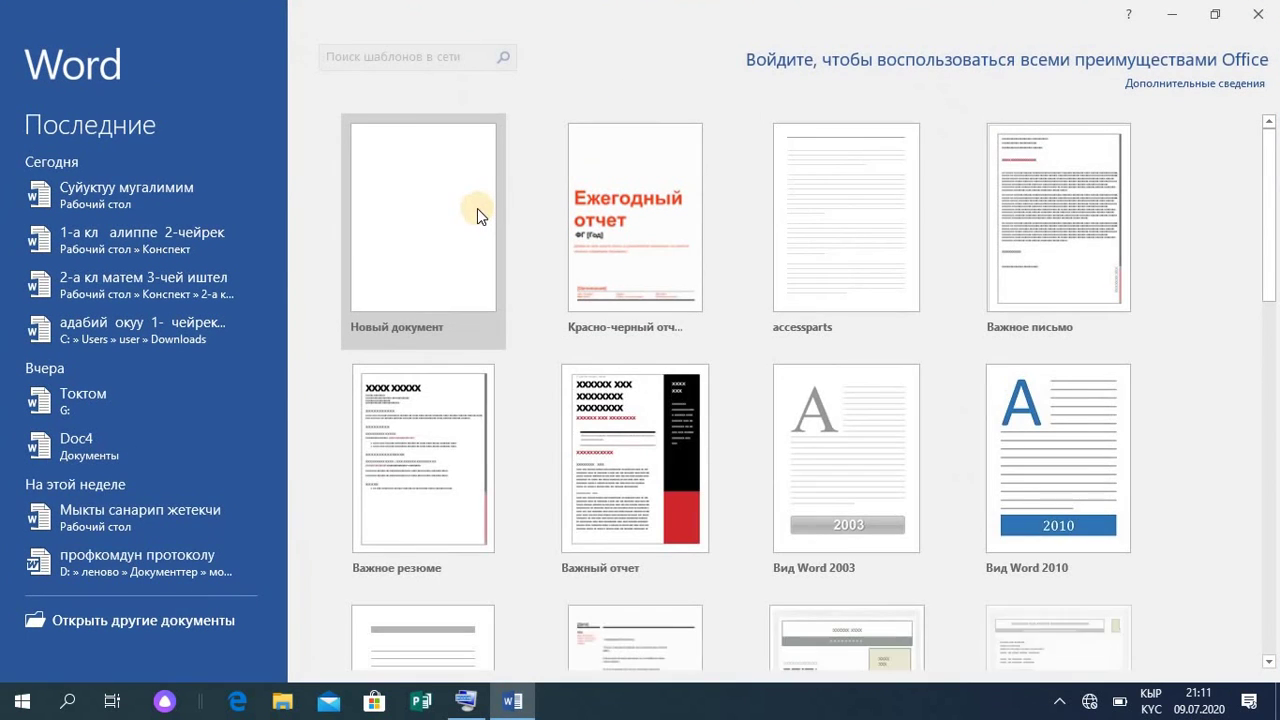
click(477, 210)
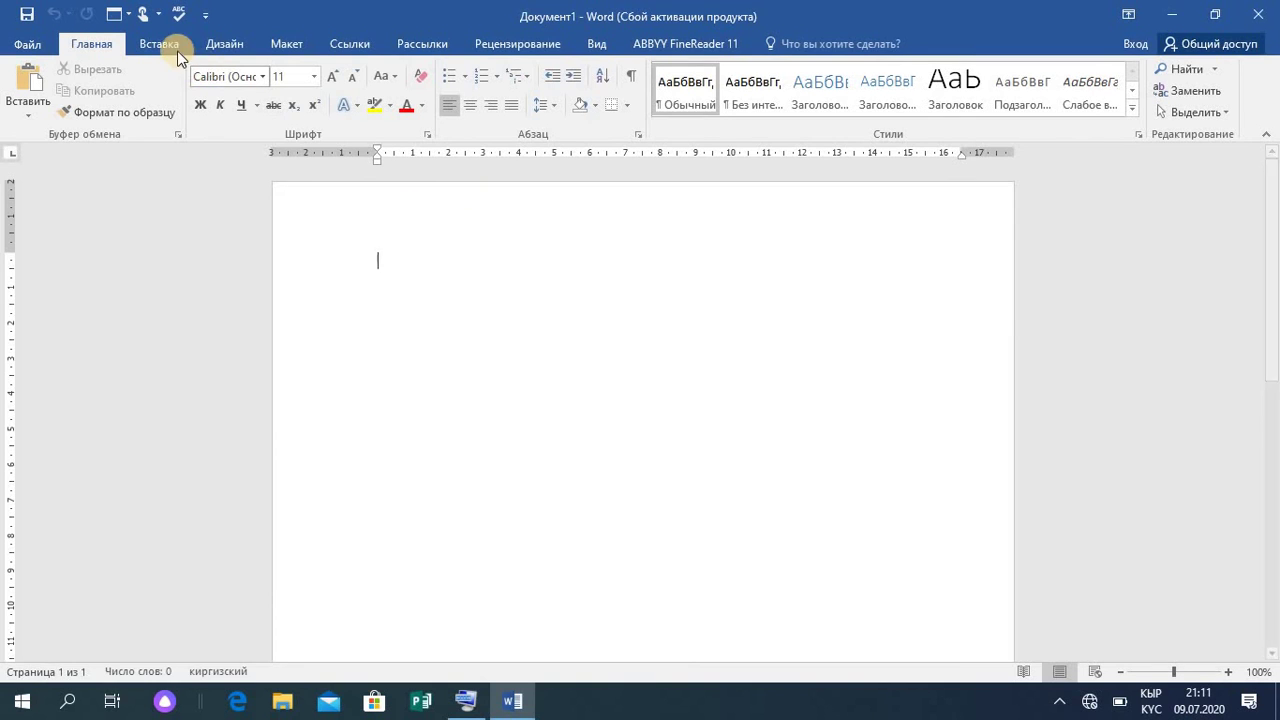
Step: Insert the picture 2-сурот from the Изображения folder into the blank document
click(163, 45)
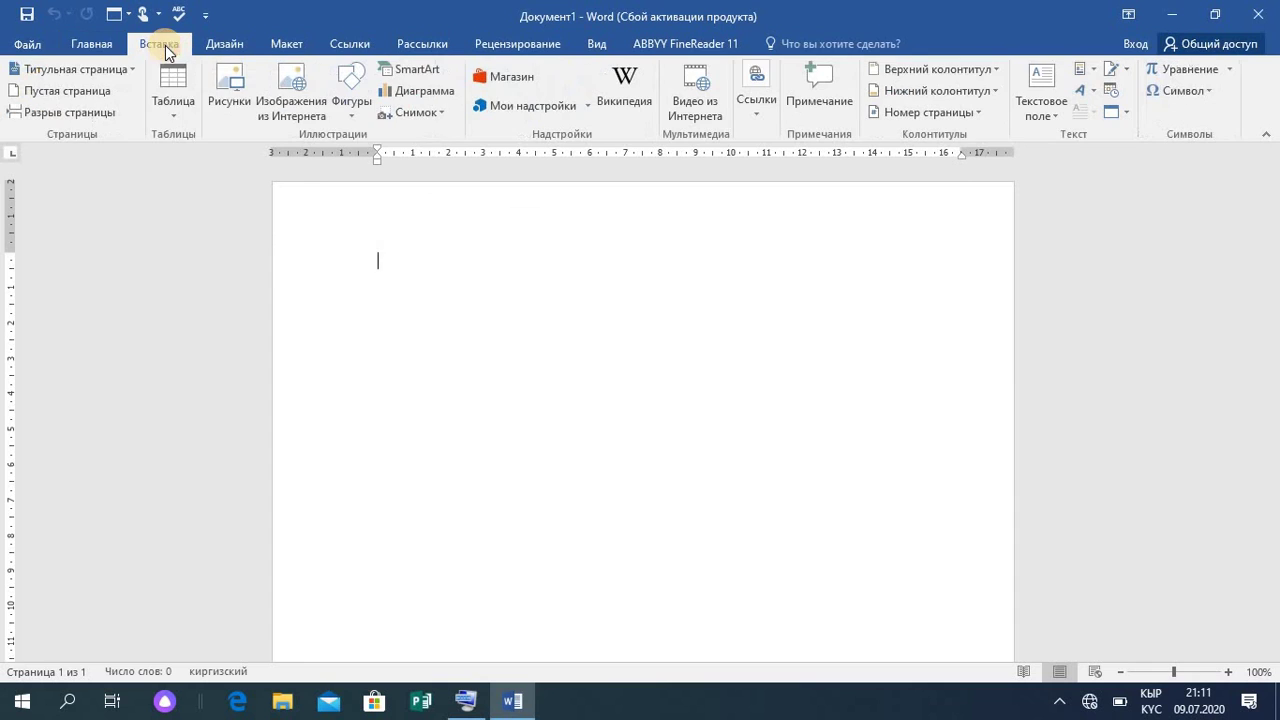
click(225, 100)
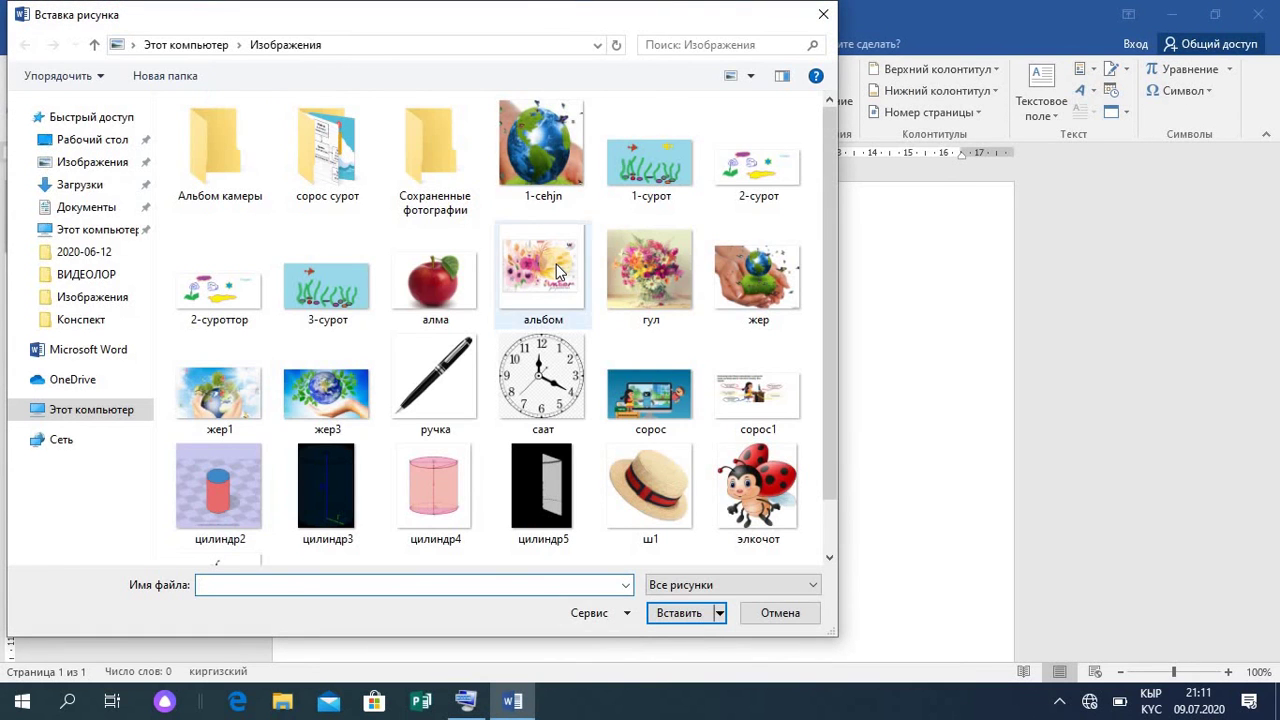
double_click(755, 162)
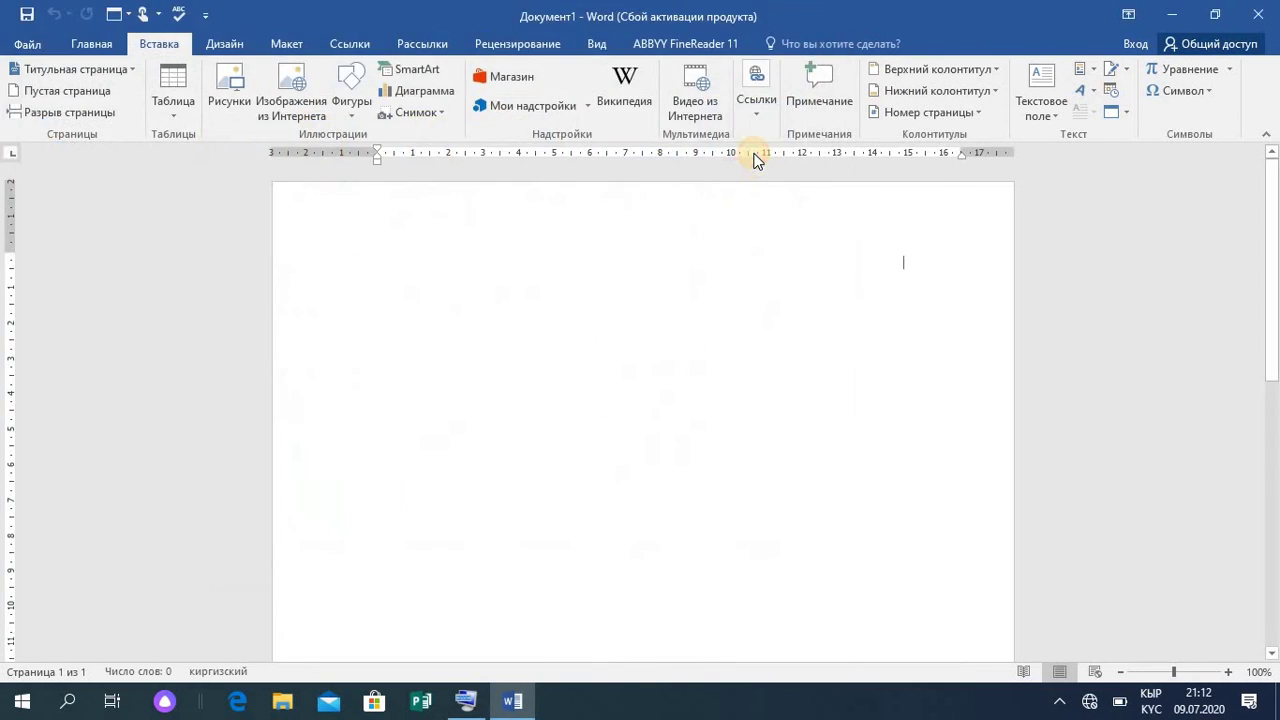